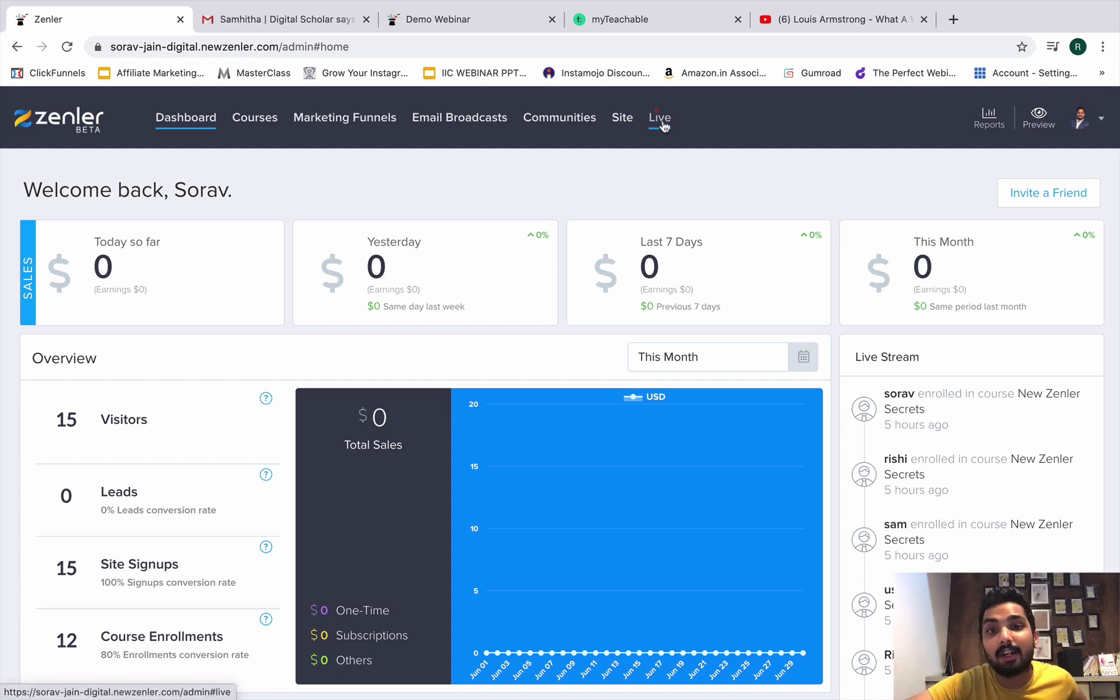
Go to Live > Live Webinar to list the existing Demo Webinar and bbh webinars.
{"action": "left_click", "coordinate": [661, 127]}
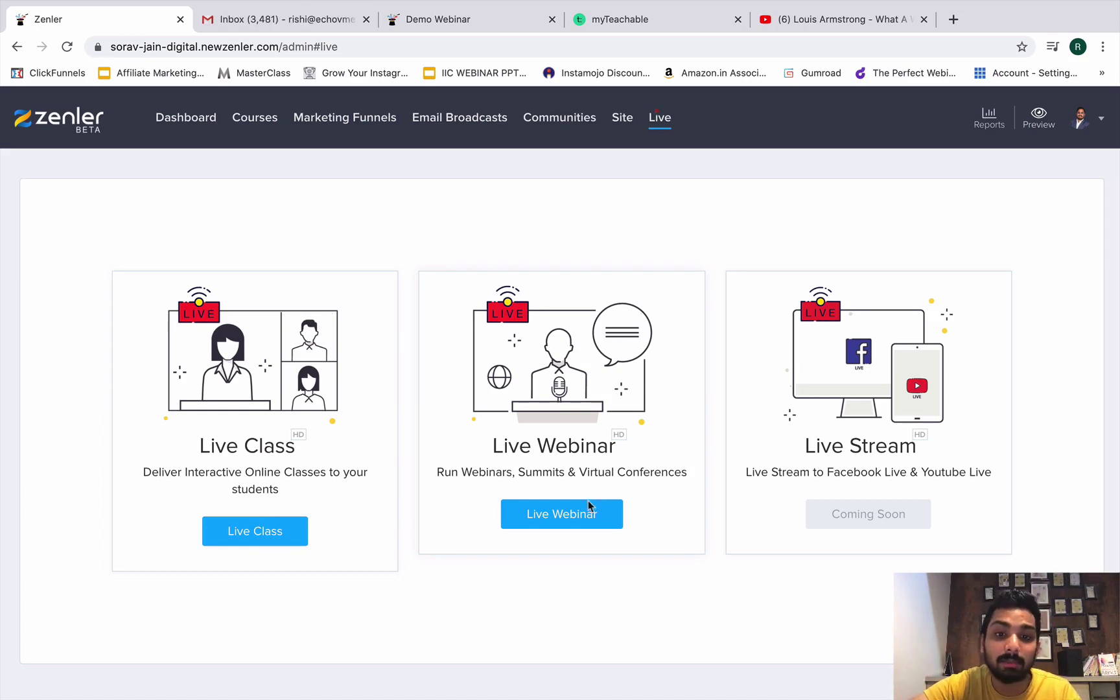
{"action": "left_click", "coordinate": [555, 515]}
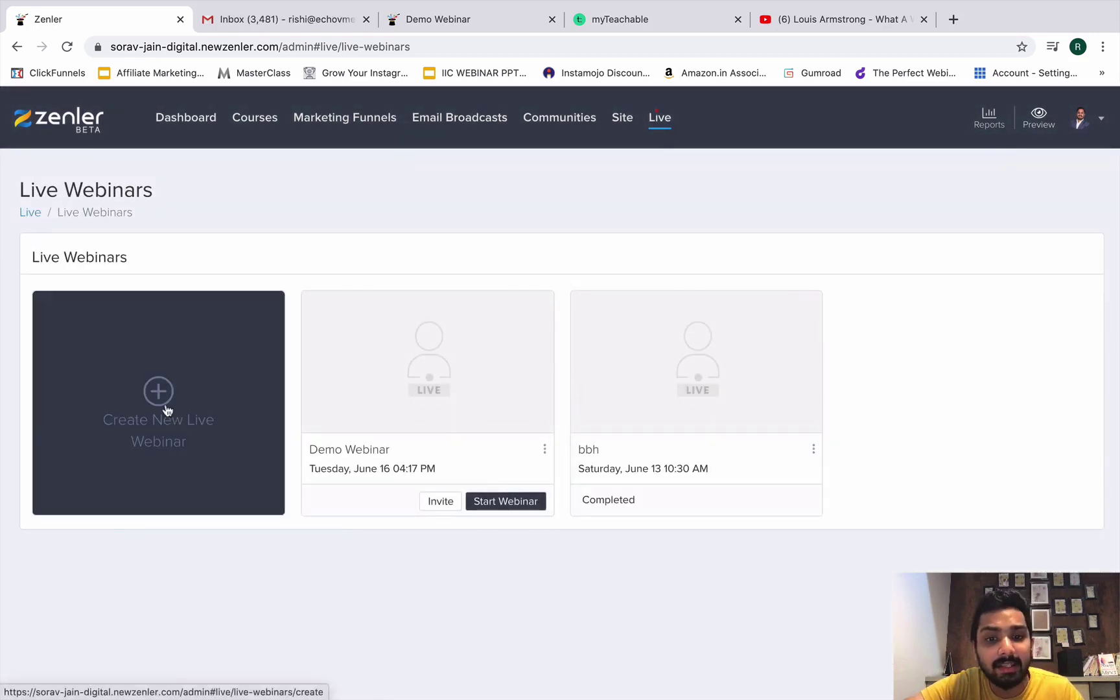
Create a new live webinar with topic 'TESTING WITH A COLLEAGUE' and description 'This is a testing webinar!'.
{"action": "left_click", "coordinate": [166, 409]}
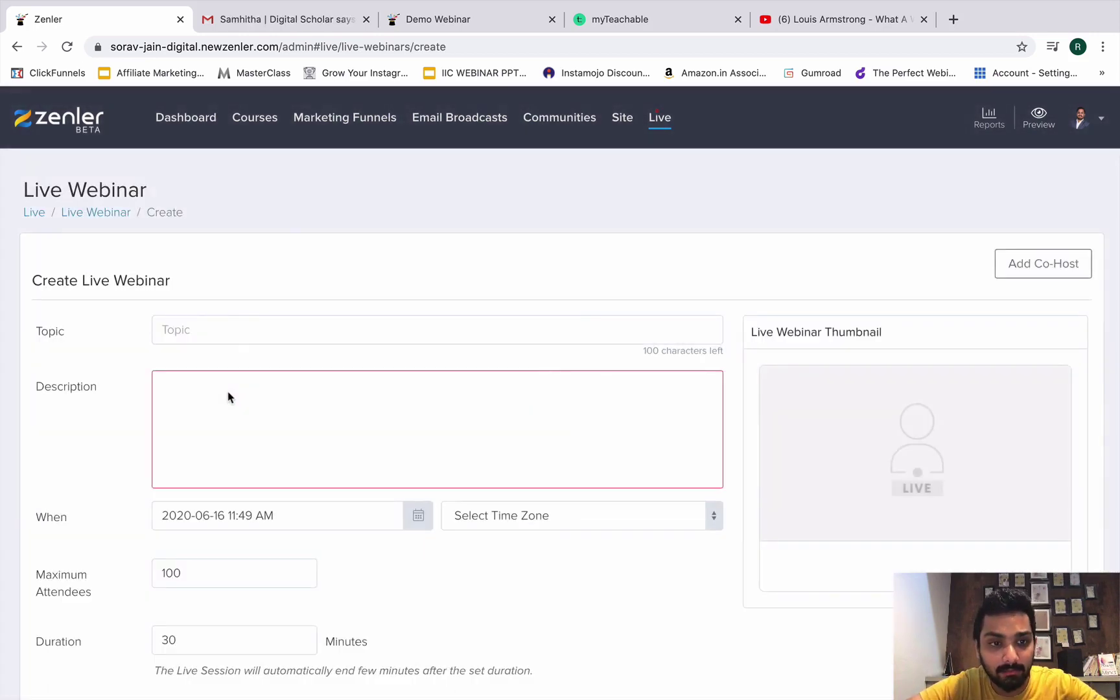
{"action": "type", "text": "TES"}
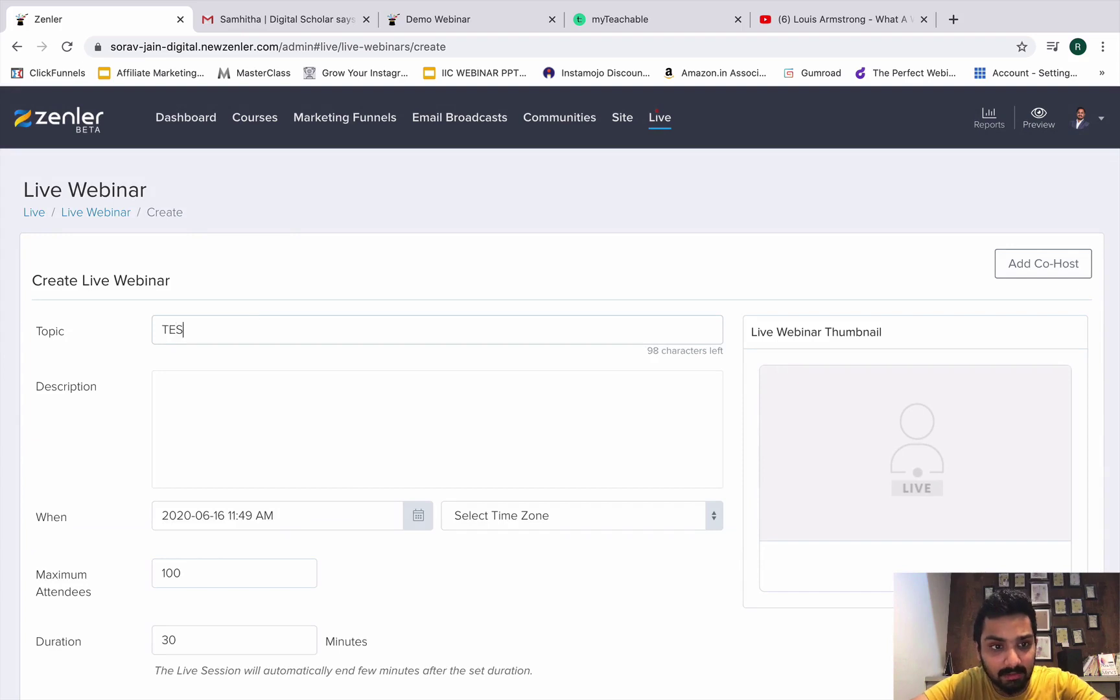
{"action": "type", "text": "TING WITH A COLLEAGUE"}
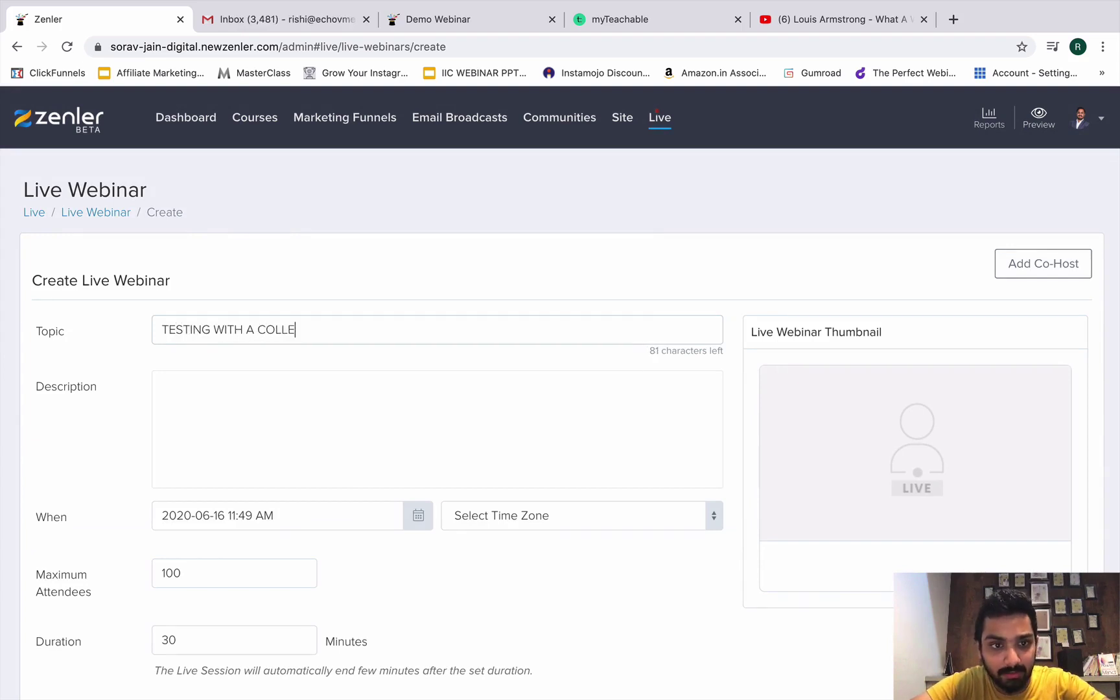
{"action": "left_click", "coordinate": [214, 449]}
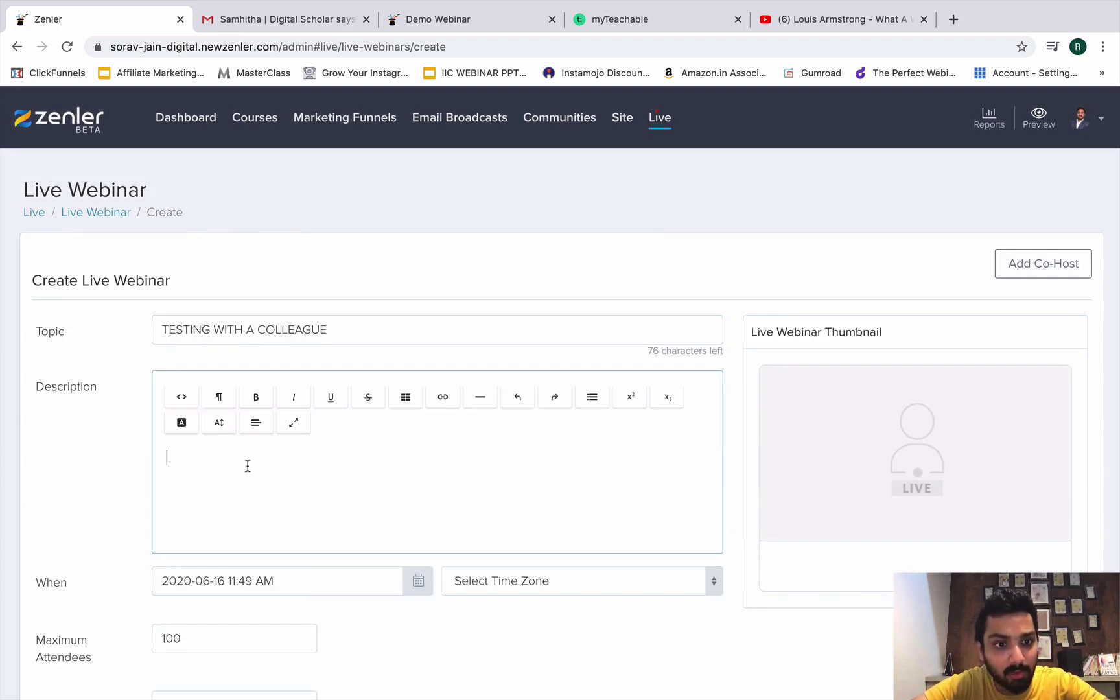
{"action": "type", "text": "THis"}
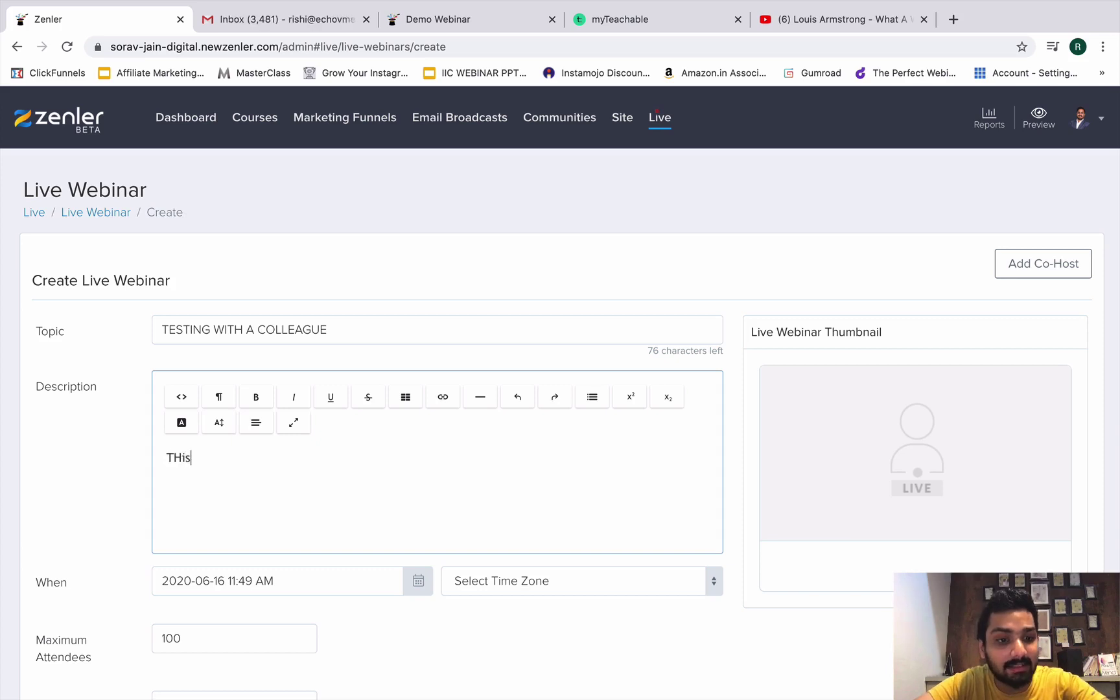
{"action": "type", "text": " is a testing wrbi"}
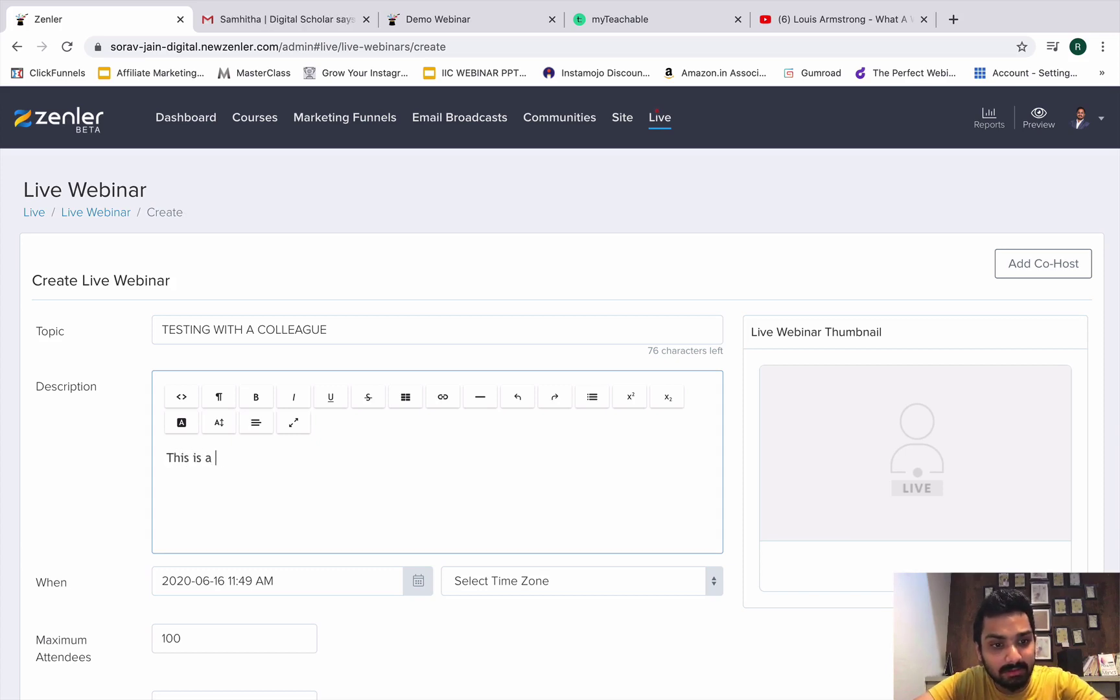
{"action": "key", "text": "BackSpace"}
{"action": "key", "text": "BackSpace"}
{"action": "key", "text": "BackSpace"}
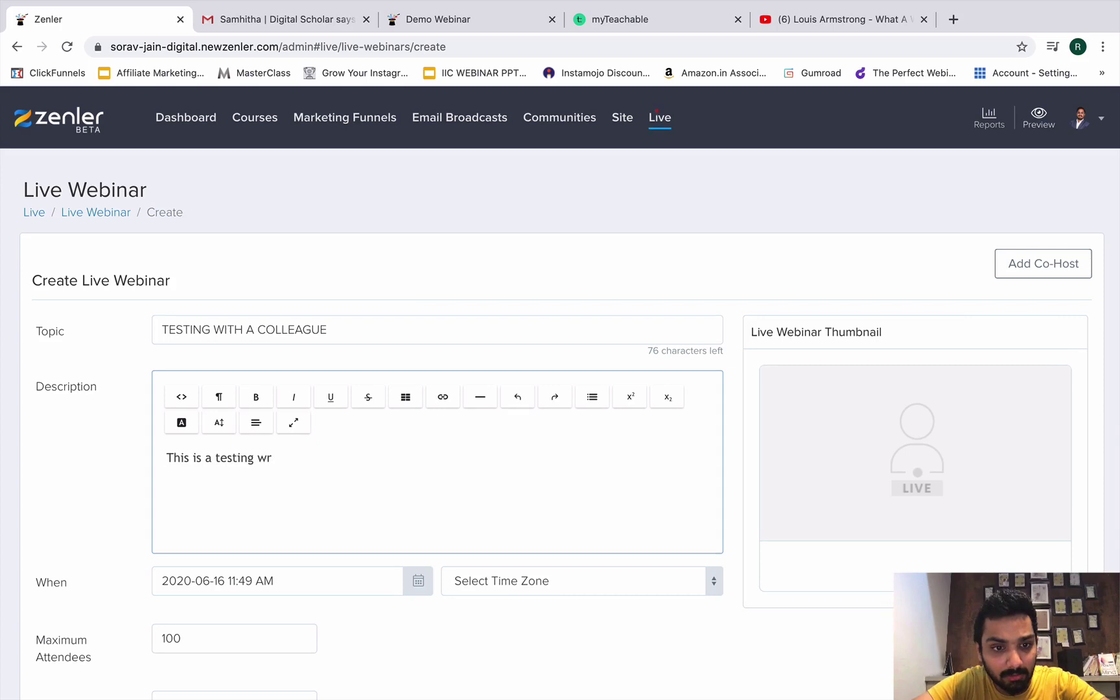
{"action": "type", "text": "ebinar!"}
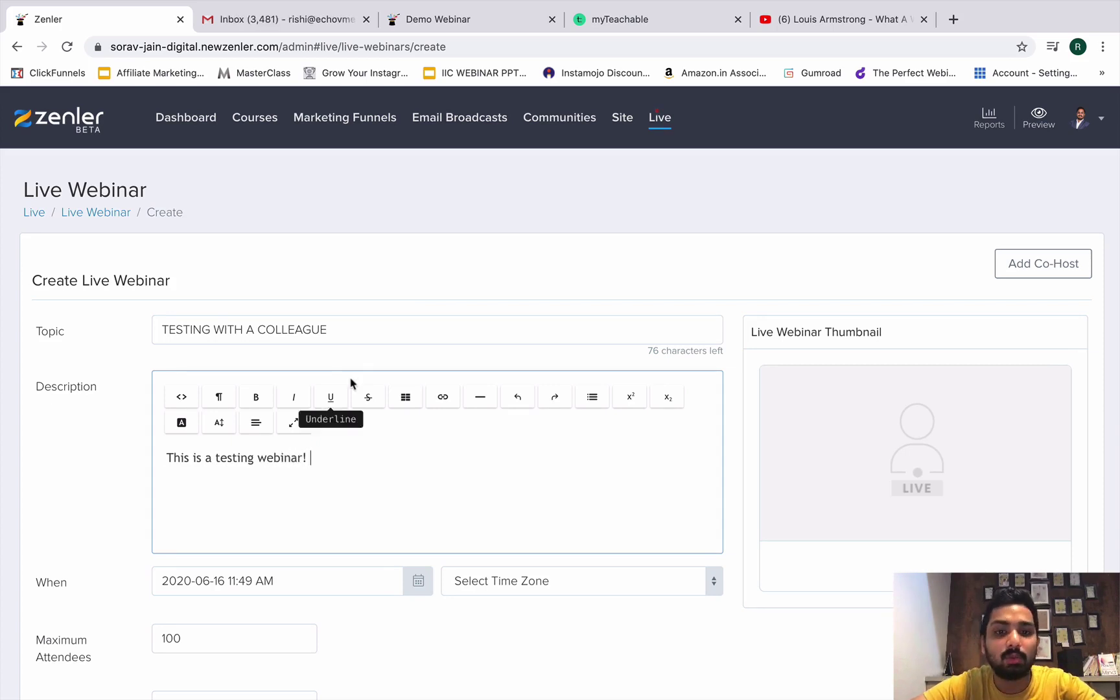
{"action": "left_click", "coordinate": [301, 337]}
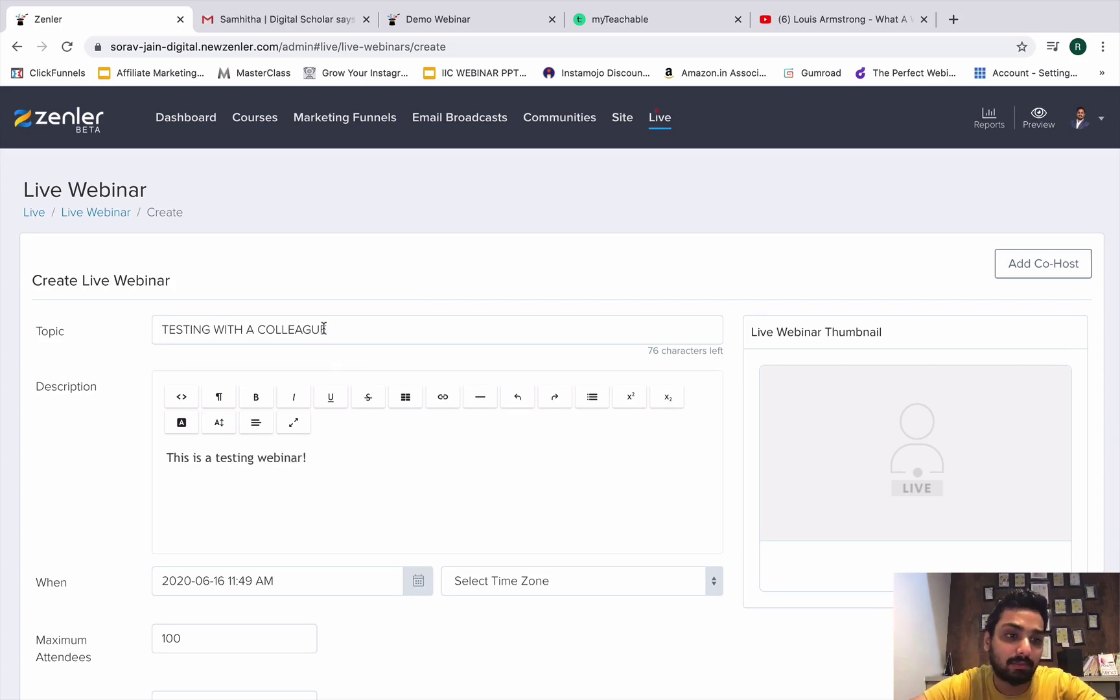
{"action": "mouse_move", "coordinate": [835, 400]}
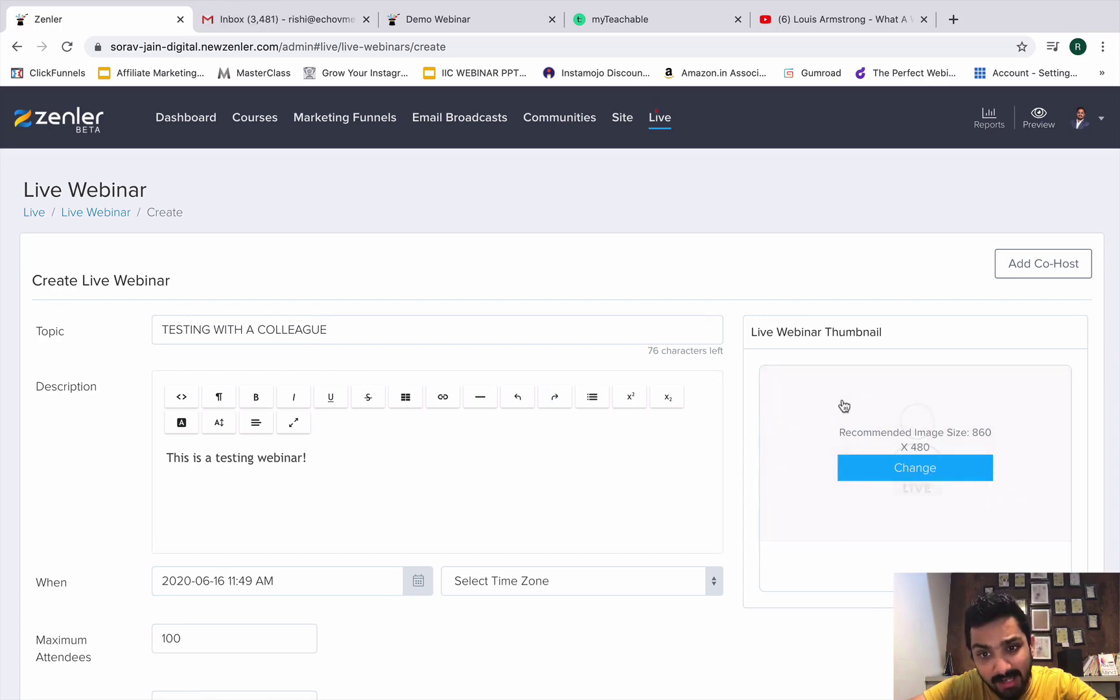
{"action": "scroll", "coordinate": [844, 407], "scroll_direction": "down", "scroll_amount": 1}
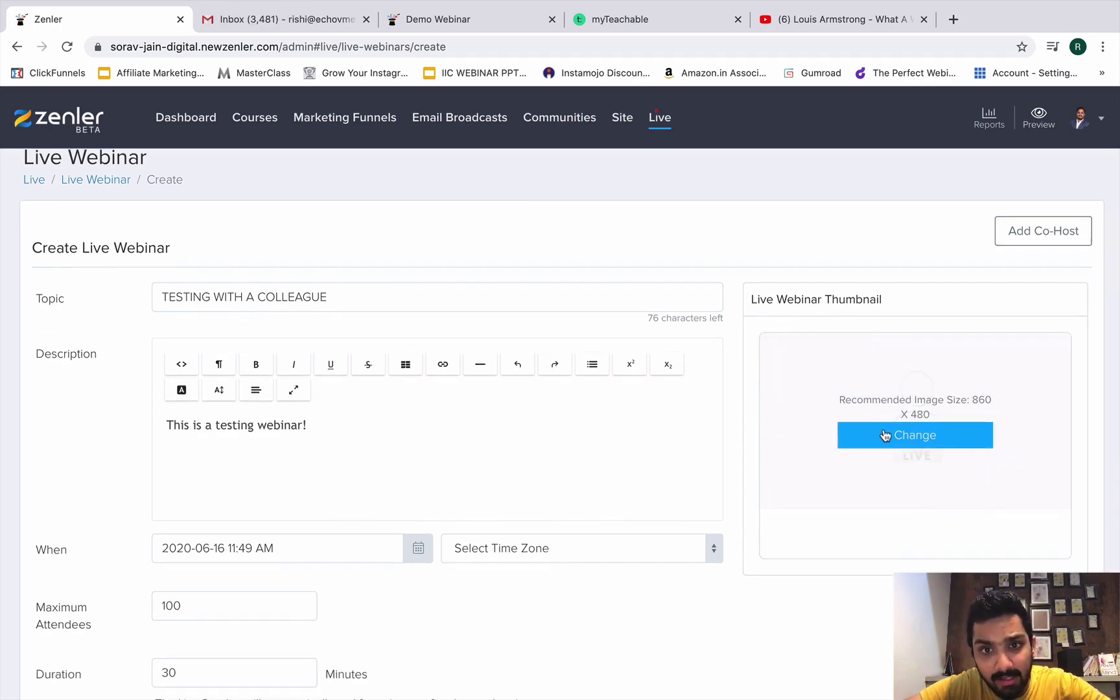
Upload the Digital Trainer Secrets banner from Downloads as the thumbnail, cropped to the full image.
{"action": "left_click", "coordinate": [907, 447]}
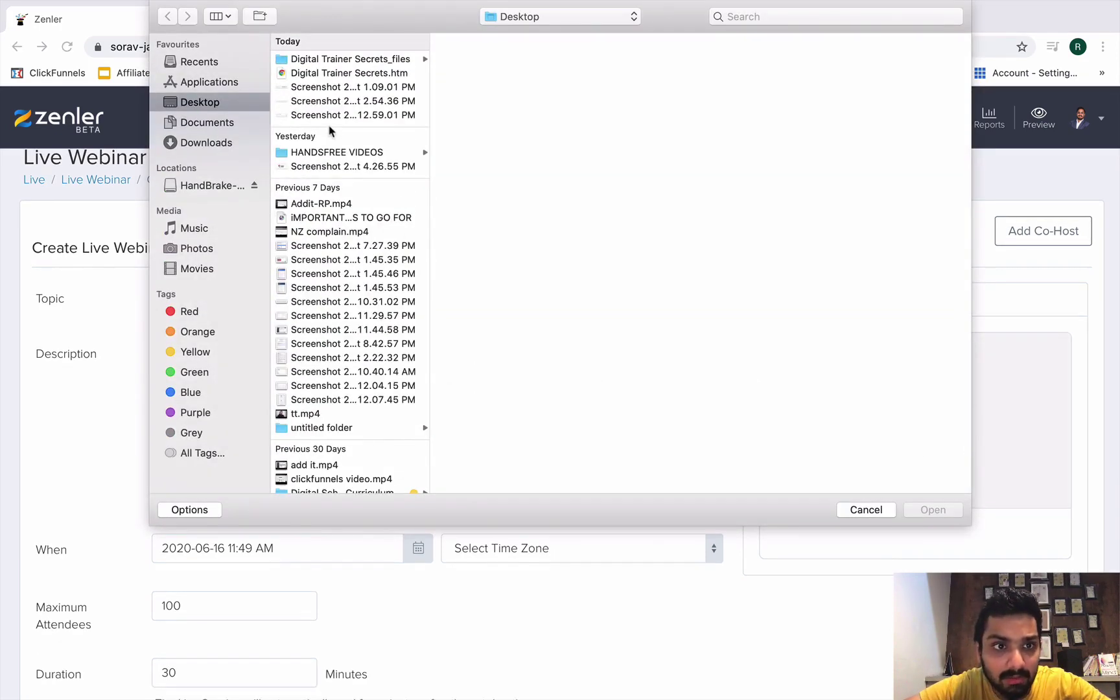
{"action": "left_click", "coordinate": [206, 142]}
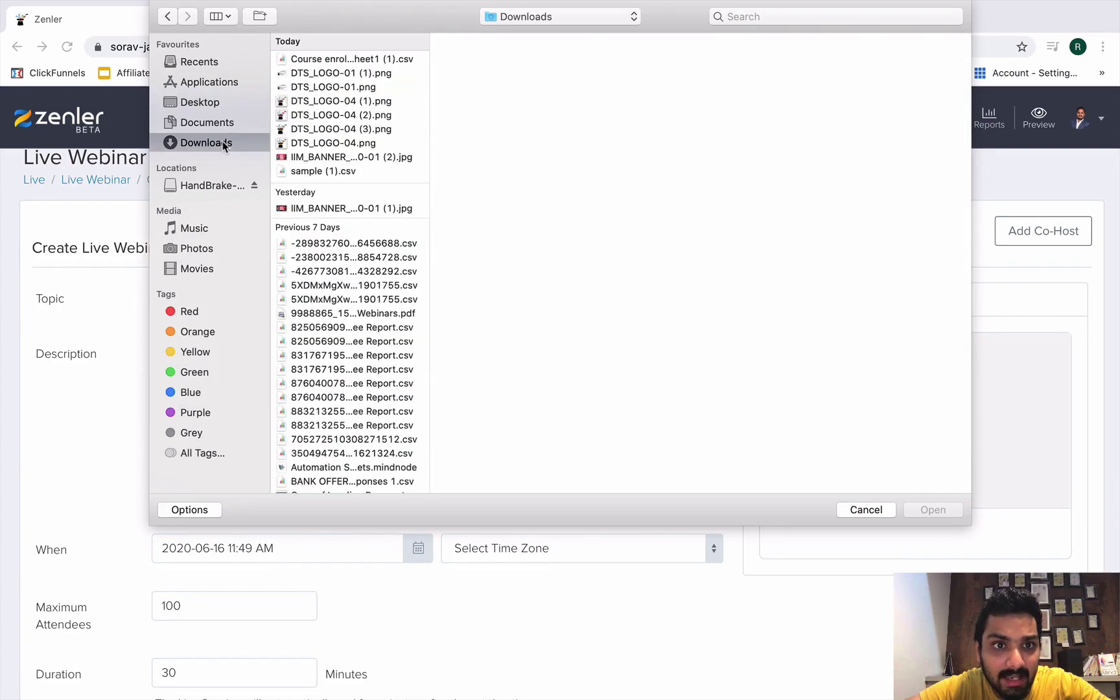
{"action": "left_click", "coordinate": [340, 209]}
{"action": "double_click", "coordinate": [340, 209]}
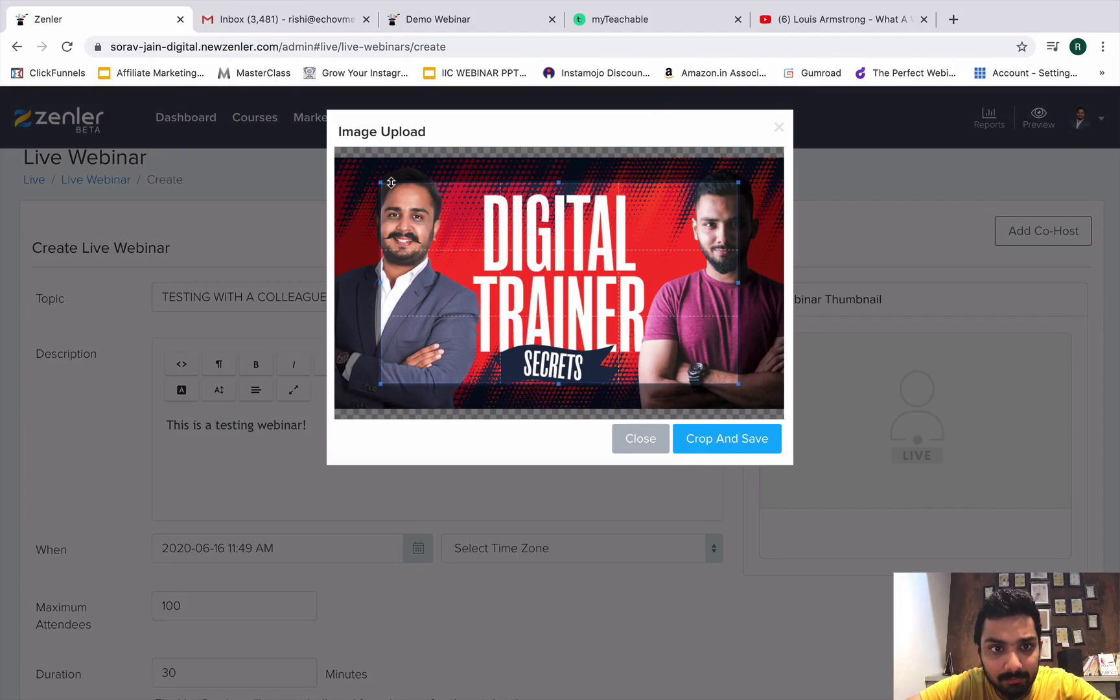
{"action": "left_click_drag", "start_coordinate": [367, 170], "coordinate": [335, 157]}
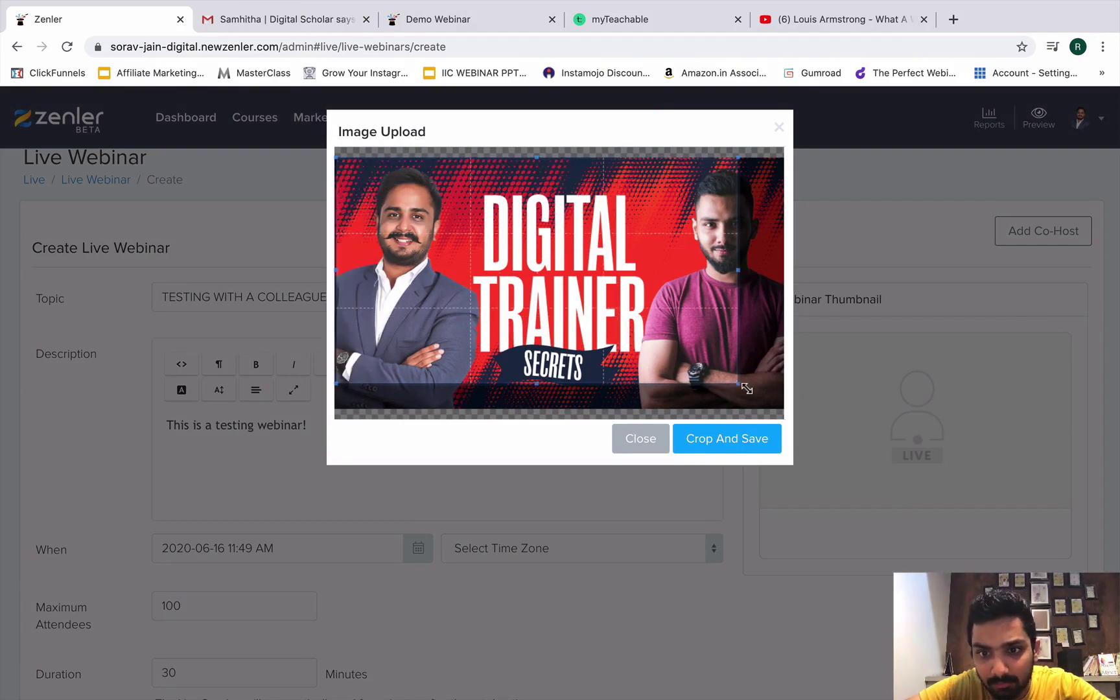
{"action": "left_click_drag", "start_coordinate": [735, 388], "coordinate": [784, 409]}
{"action": "left_click", "coordinate": [747, 438]}
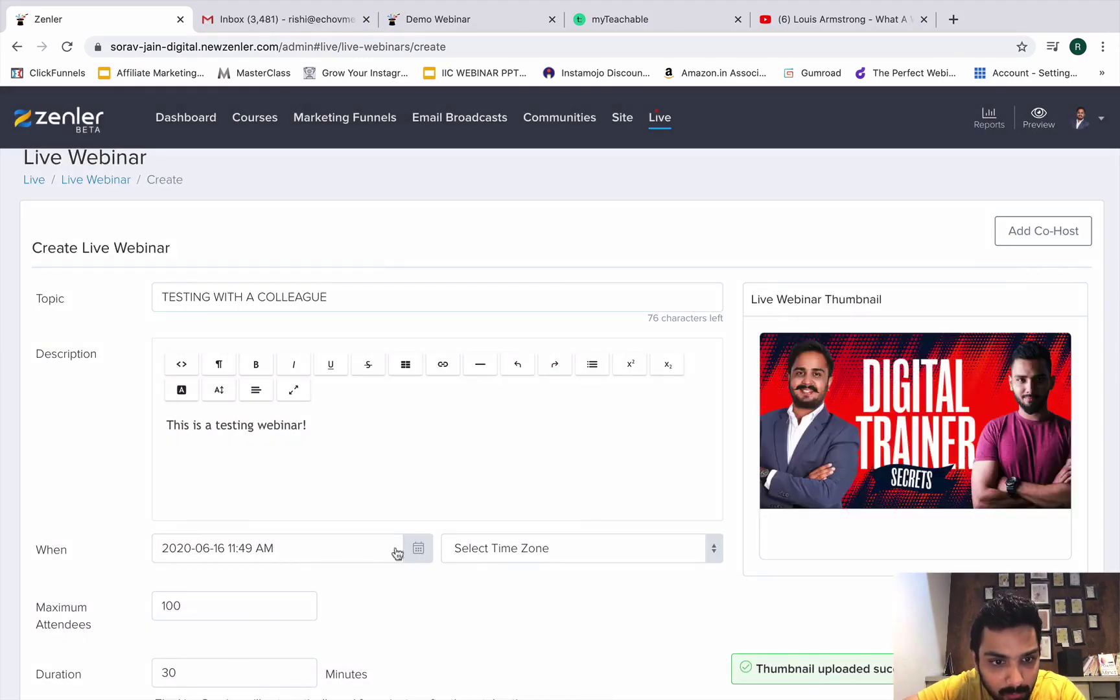
Set the webinar's time zone to Asia/Kolkata.
{"action": "scroll", "coordinate": [340, 545], "scroll_direction": "down", "scroll_amount": 2}
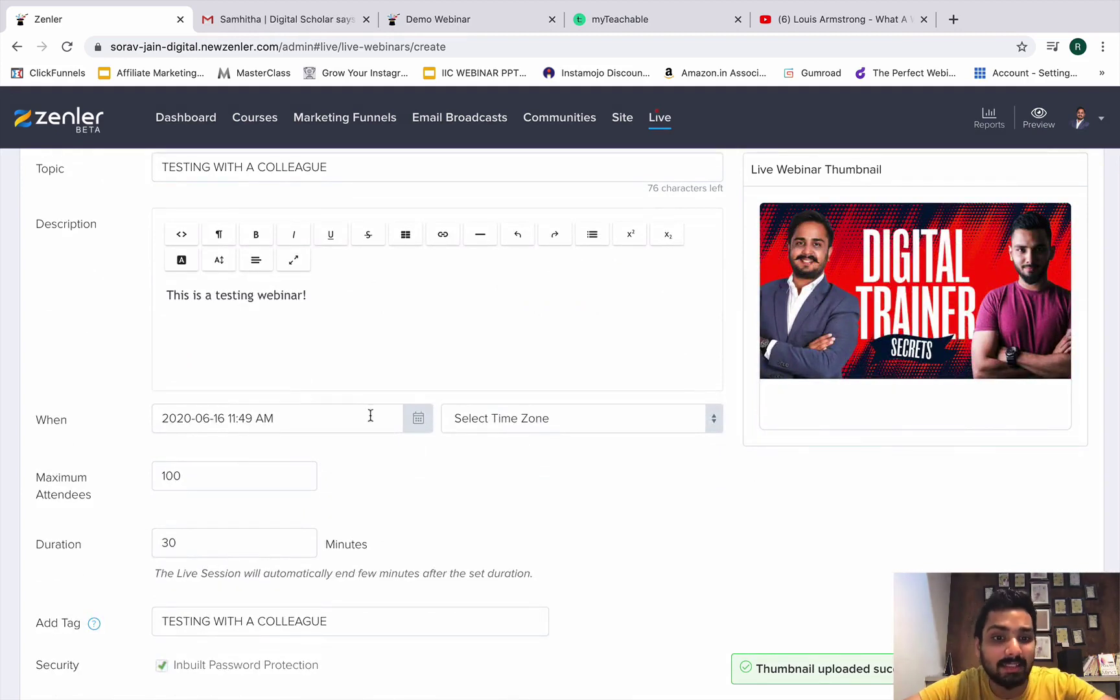
{"action": "left_click", "coordinate": [510, 420]}
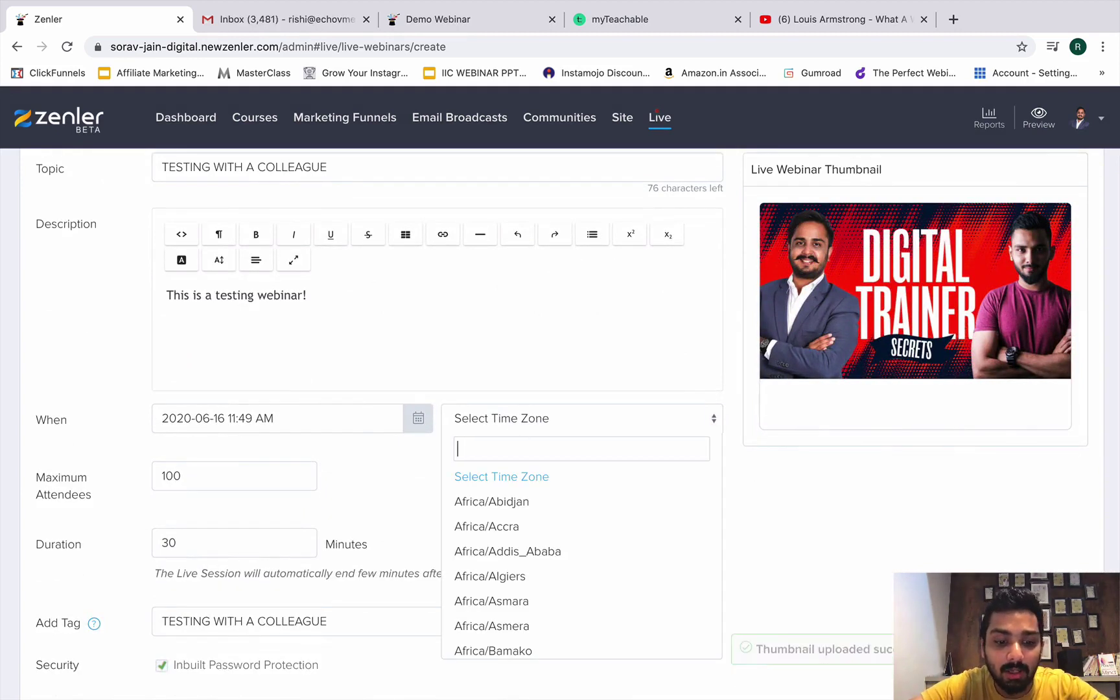
{"action": "type", "text": "Asia/Kol"}
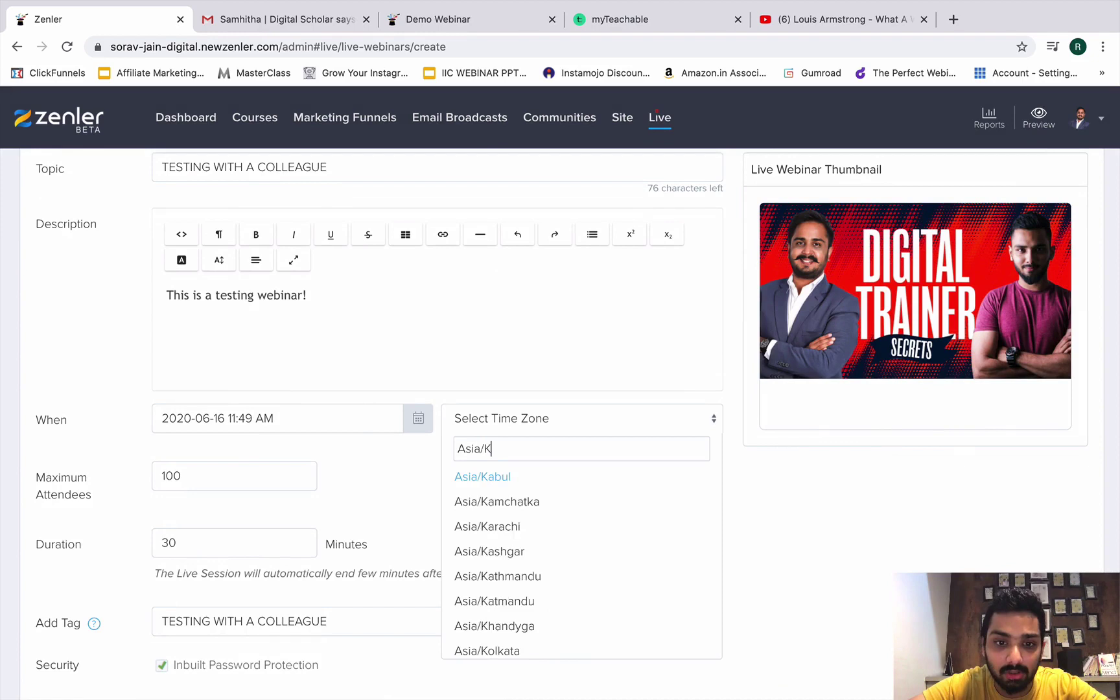
{"action": "left_click", "coordinate": [496, 479]}
Set the webinar start to 2020-06-16 at 4:30 PM.
{"action": "left_click", "coordinate": [359, 419]}
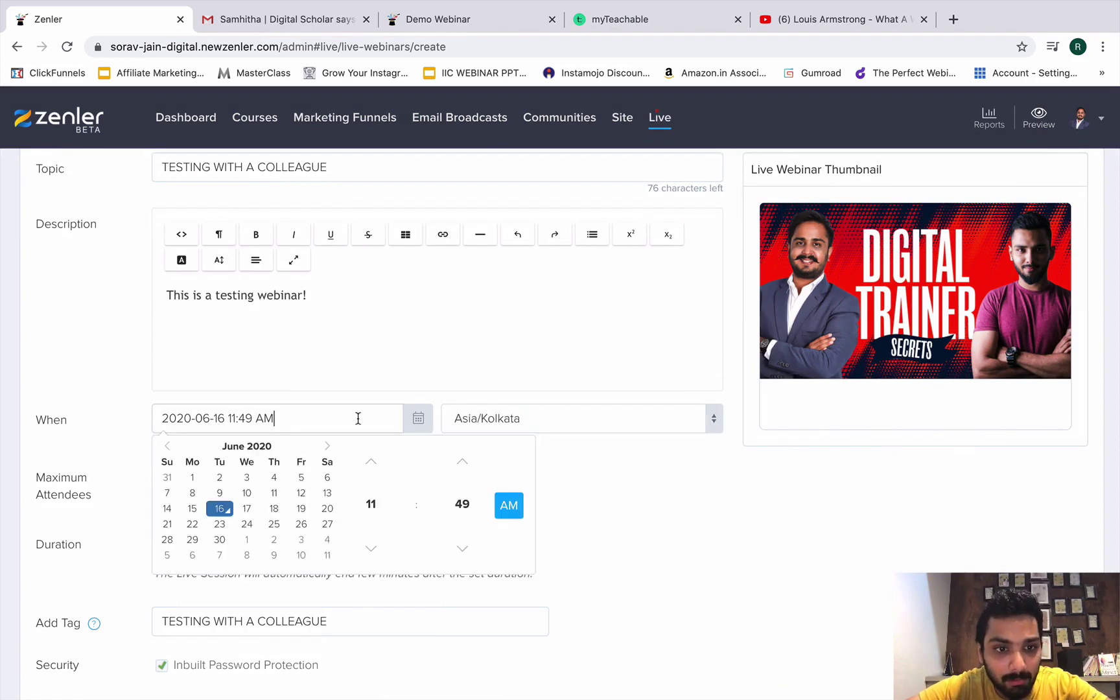
{"action": "left_click", "coordinate": [371, 548]}
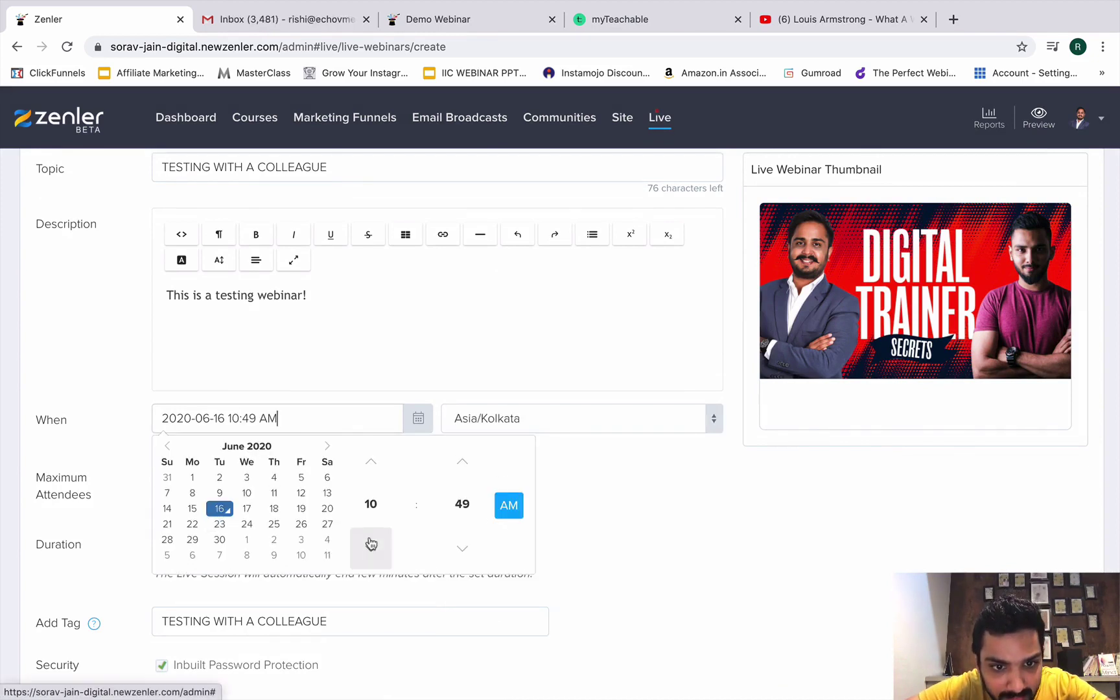
{"action": "left_click", "coordinate": [370, 549]}
{"action": "left_click", "coordinate": [370, 548]}
{"action": "left_click", "coordinate": [371, 549]}
{"action": "left_click", "coordinate": [370, 462]}
{"action": "left_click", "coordinate": [370, 462]}
{"action": "left_click", "coordinate": [371, 461]}
{"action": "left_click", "coordinate": [370, 462]}
{"action": "left_click", "coordinate": [370, 462]}
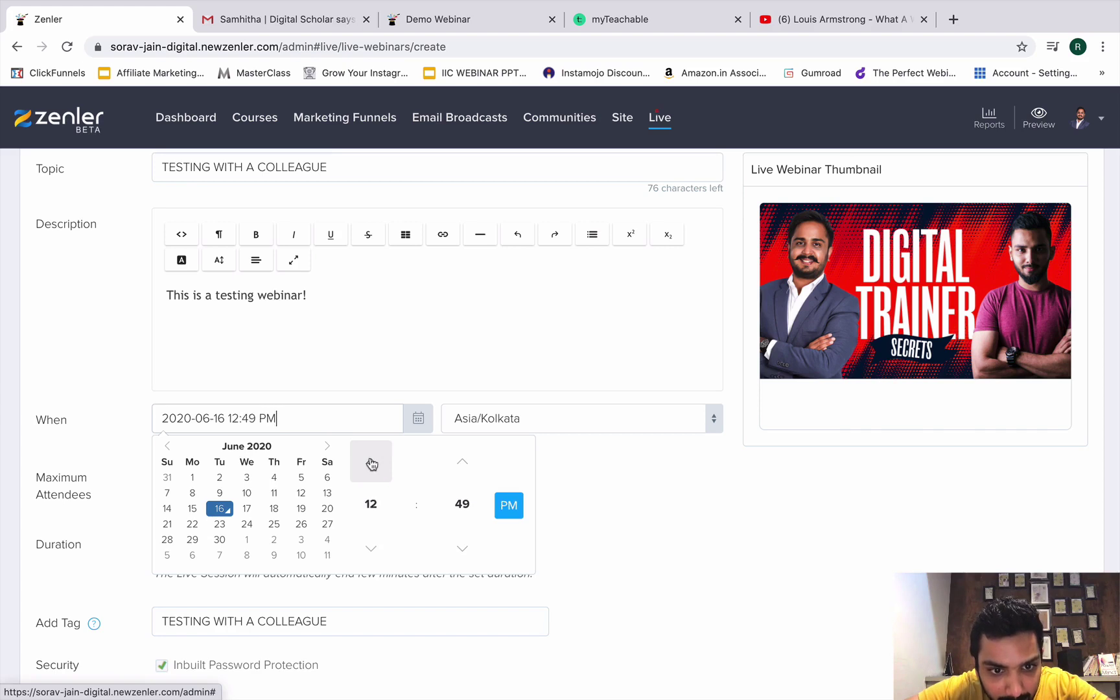
{"action": "left_click", "coordinate": [371, 461]}
{"action": "left_click", "coordinate": [371, 461]}
{"action": "left_click", "coordinate": [371, 462]}
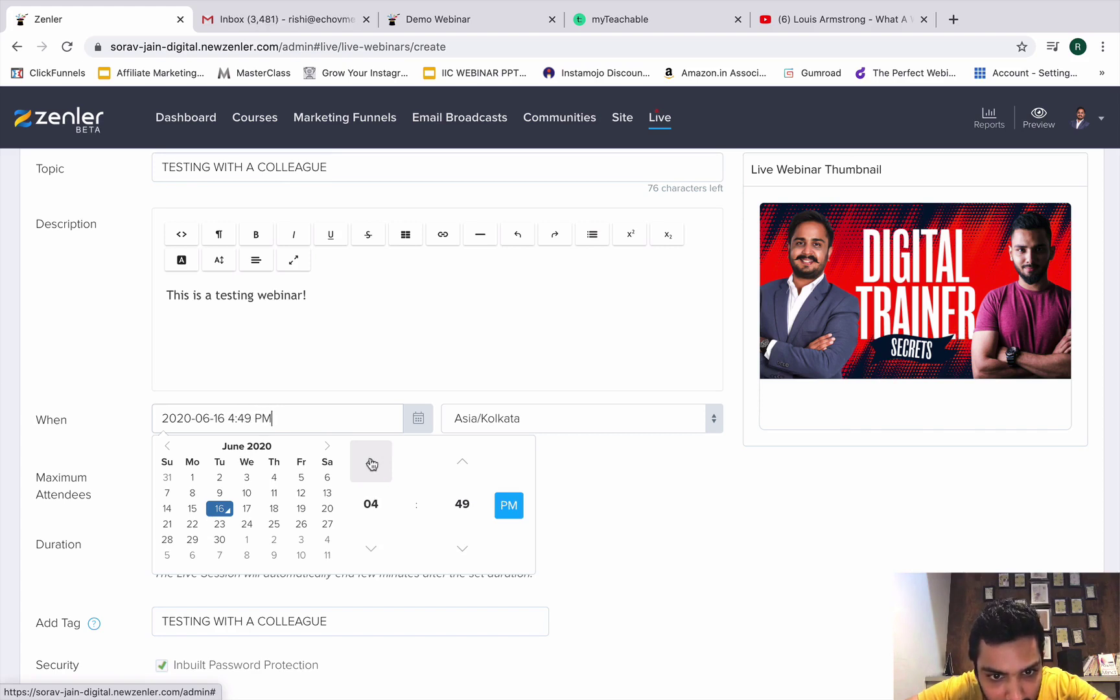
{"action": "left_click", "coordinate": [451, 552]}
{"action": "left_click", "coordinate": [452, 552]}
{"action": "left_click", "coordinate": [452, 552]}
{"action": "left_click", "coordinate": [452, 552]}
{"action": "left_click", "coordinate": [452, 552]}
{"action": "left_click", "coordinate": [451, 552]}
{"action": "left_click", "coordinate": [452, 553]}
{"action": "left_click", "coordinate": [452, 553]}
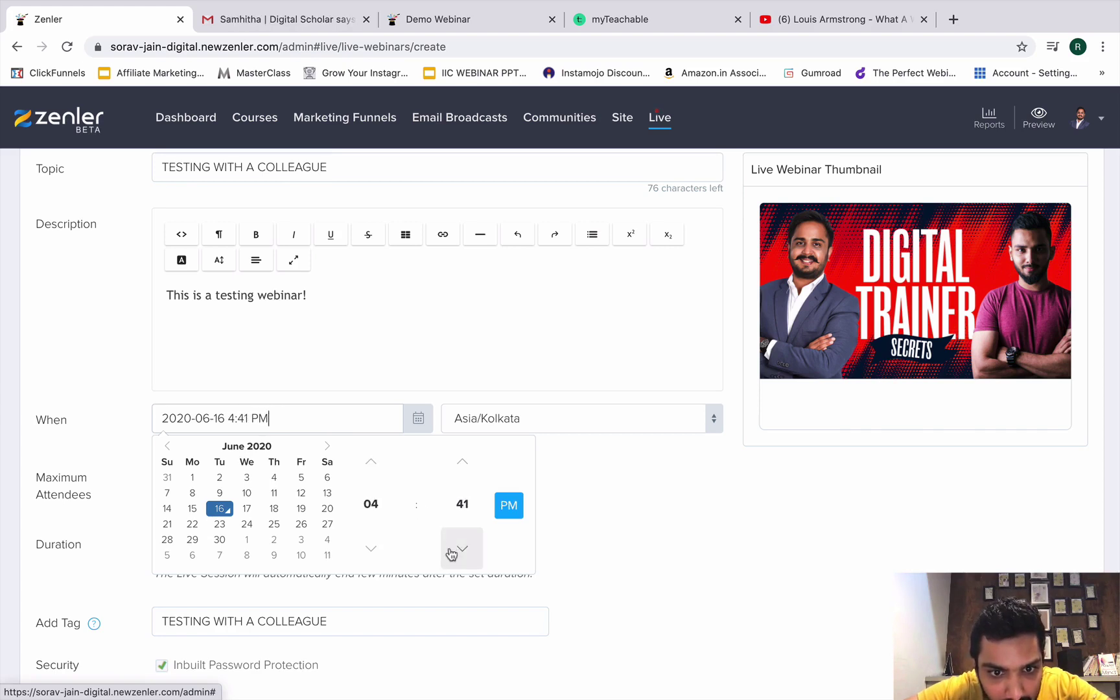
{"action": "left_click", "coordinate": [452, 553]}
{"action": "left_click", "coordinate": [452, 552]}
{"action": "left_click", "coordinate": [452, 553]}
{"action": "left_click", "coordinate": [452, 552]}
{"action": "left_click", "coordinate": [451, 552]}
{"action": "left_click", "coordinate": [452, 553]}
{"action": "left_click", "coordinate": [452, 552]}
{"action": "left_click", "coordinate": [452, 552]}
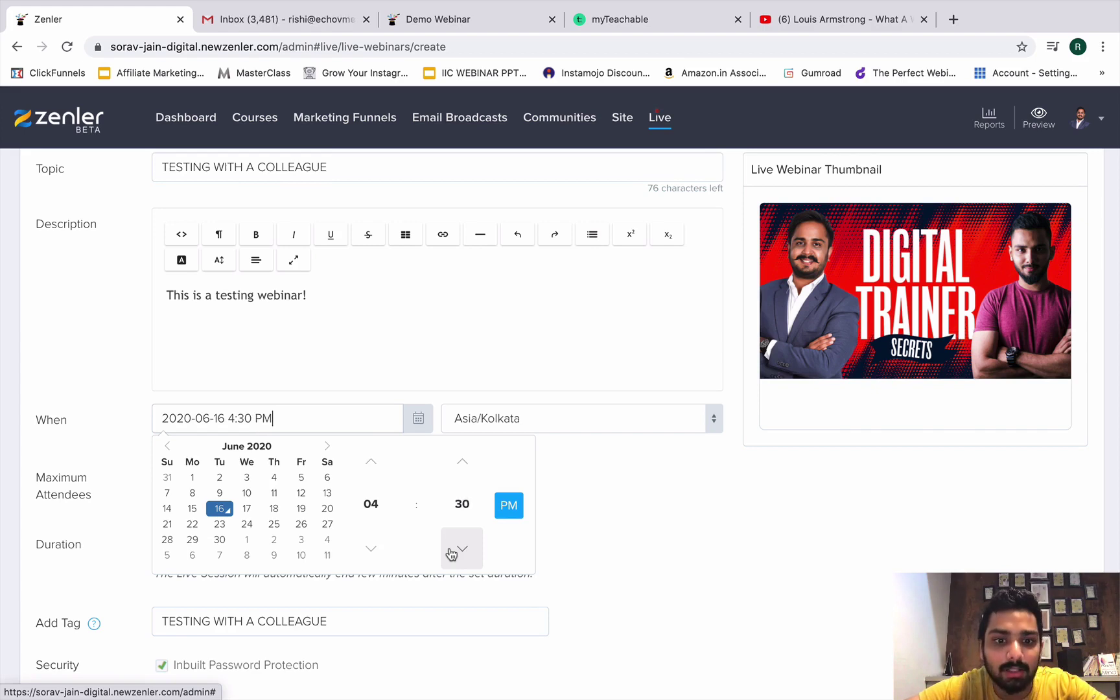
{"action": "left_click", "coordinate": [452, 553]}
{"action": "left_click", "coordinate": [452, 552]}
{"action": "left_click", "coordinate": [452, 553]}
{"action": "left_click", "coordinate": [452, 552]}
{"action": "left_click", "coordinate": [451, 552]}
{"action": "left_click", "coordinate": [452, 552]}
{"action": "left_click", "coordinate": [452, 552]}
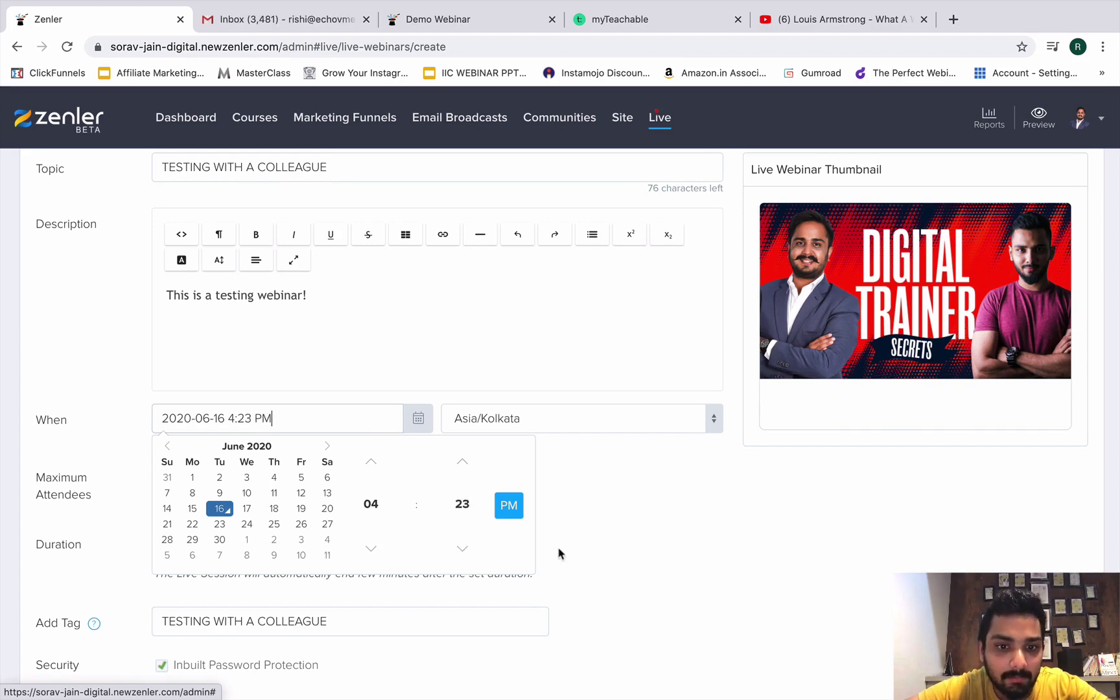
{"action": "left_click", "coordinate": [462, 458]}
{"action": "left_click", "coordinate": [462, 457]}
{"action": "left_click", "coordinate": [462, 458]}
{"action": "left_click", "coordinate": [462, 458]}
{"action": "left_click", "coordinate": [463, 458]}
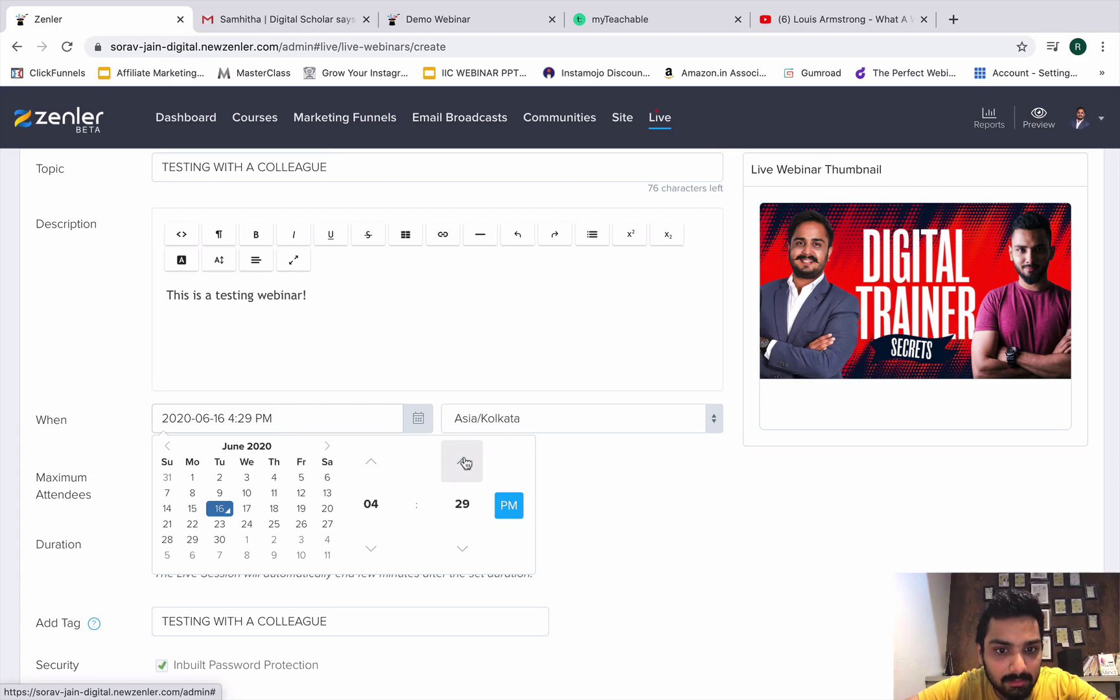
{"action": "left_click", "coordinate": [463, 458]}
{"action": "left_click", "coordinate": [582, 516]}
Change Maximum Attendees from 100 to 300.
{"action": "mouse_move", "coordinate": [930, 6]}
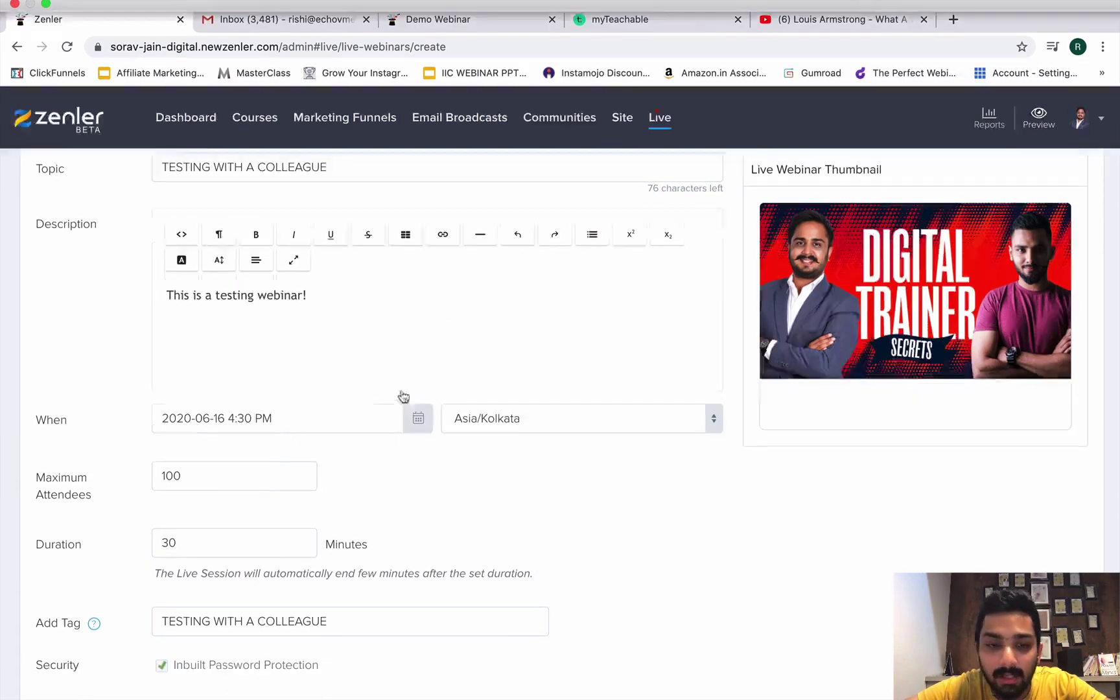
{"action": "scroll", "coordinate": [278, 531], "scroll_direction": "down", "scroll_amount": 2}
{"action": "scroll", "coordinate": [295, 451], "scroll_direction": "down", "scroll_amount": 1}
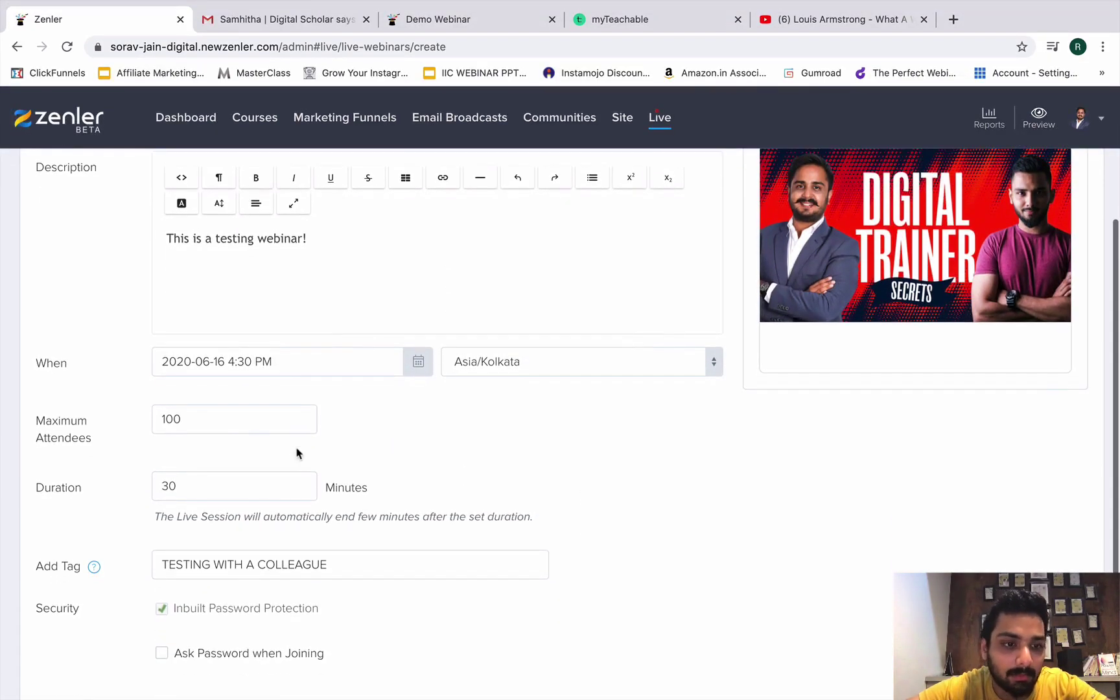
{"action": "left_click_drag", "start_coordinate": [228, 420], "coordinate": [153, 410]}
{"action": "type", "text": "300"}
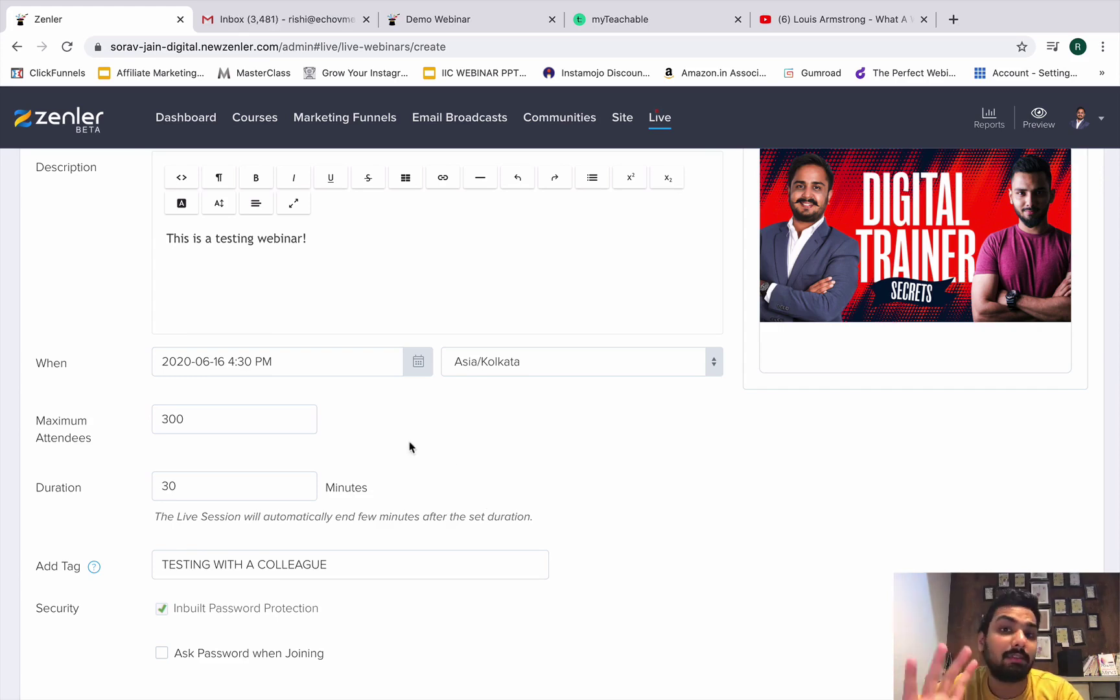
Change the webinar duration from 30 to 90 minutes.
{"action": "scroll", "coordinate": [398, 482], "scroll_direction": "down", "scroll_amount": 1}
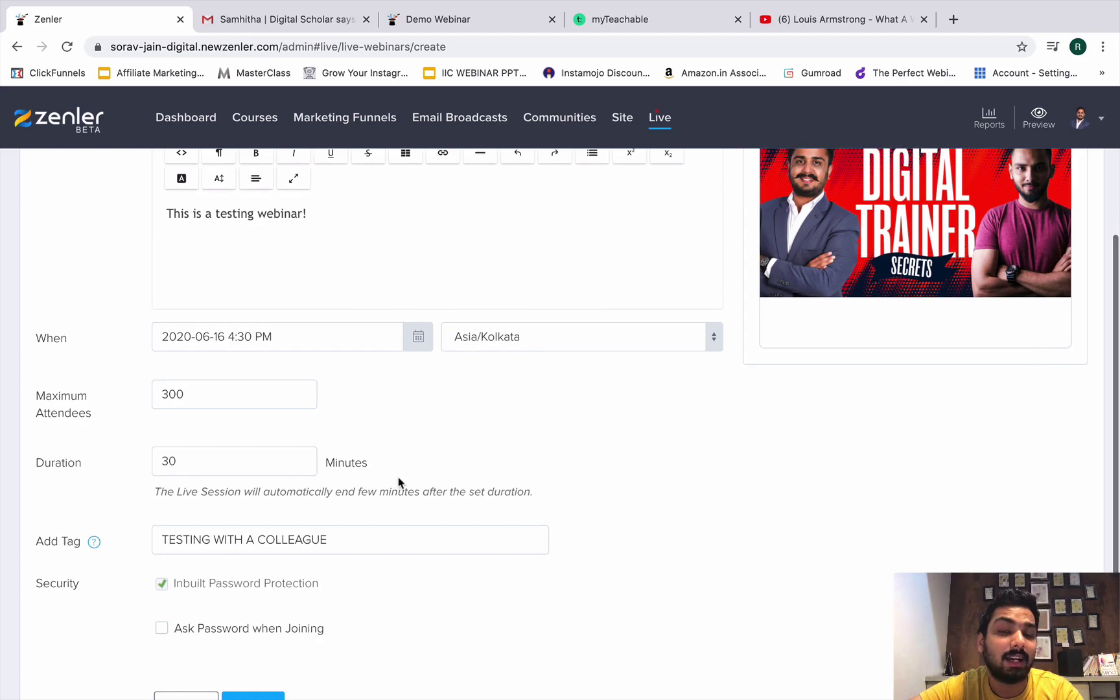
{"action": "scroll", "coordinate": [399, 481], "scroll_direction": "up", "scroll_amount": 1}
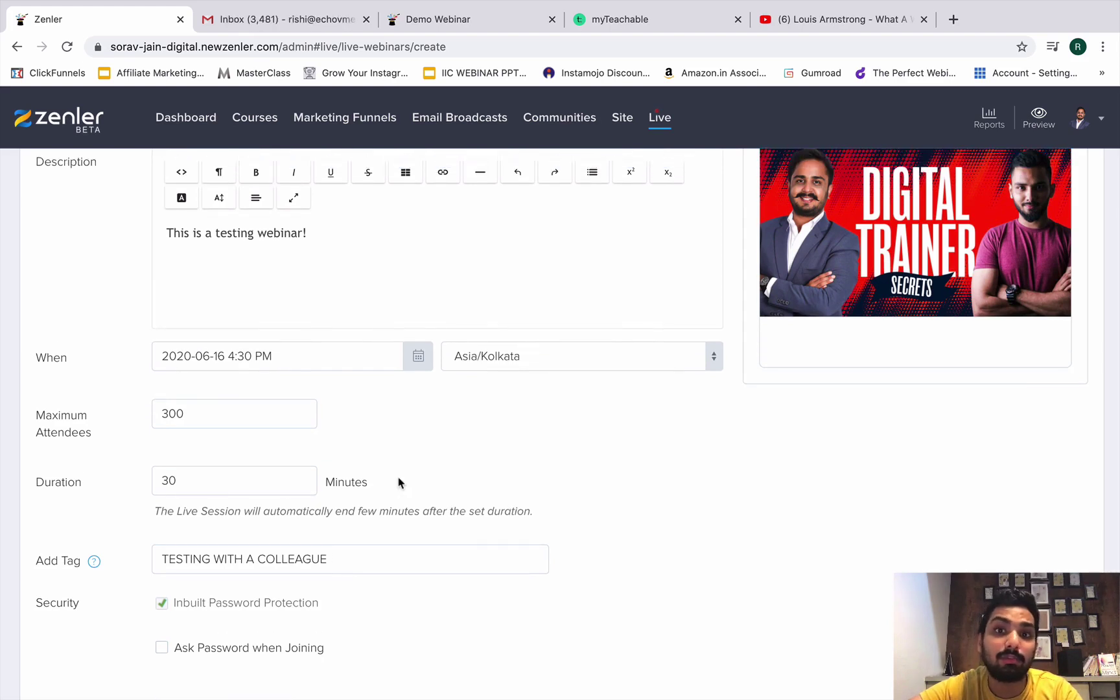
{"action": "left_click", "coordinate": [202, 480]}
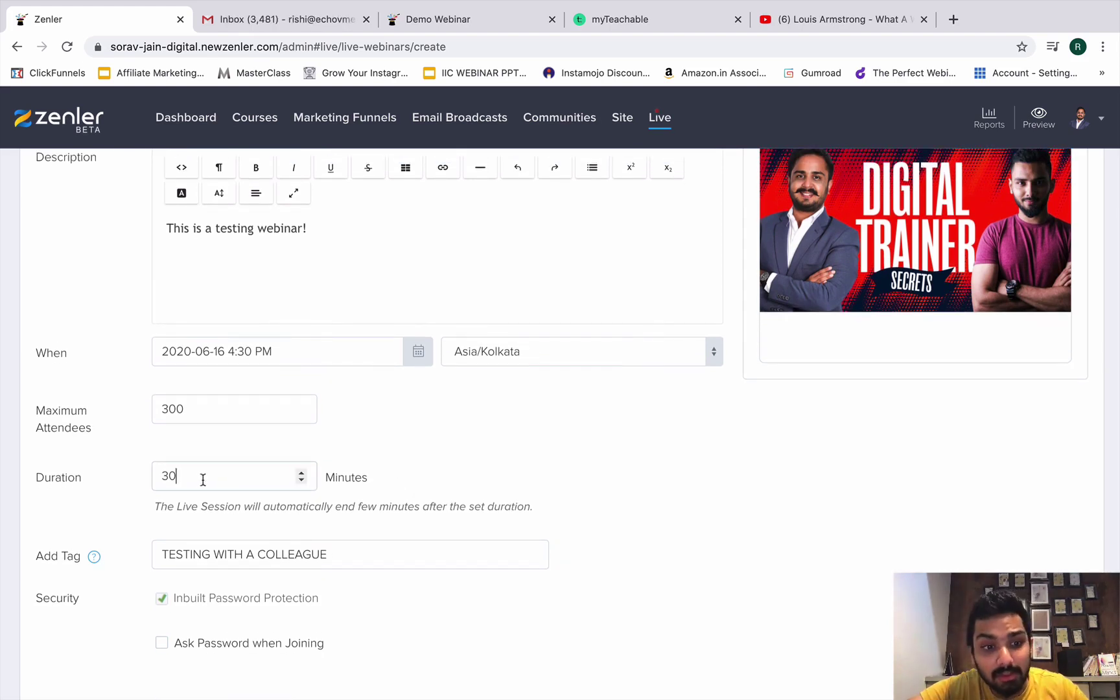
{"action": "left_click_drag", "start_coordinate": [202, 480], "coordinate": [475, 513]}
{"action": "type", "text": "9"}
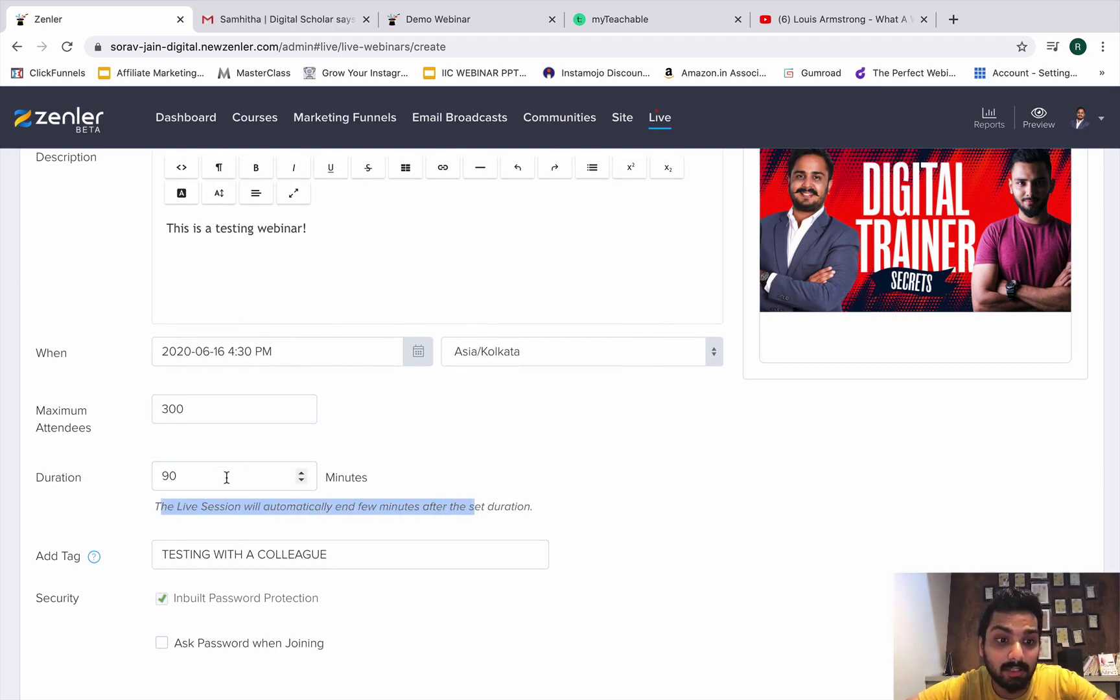
{"action": "left_click", "coordinate": [227, 478]}
Create the webinar, then copy its registration link from the Invite dialog on its card.
{"action": "scroll", "coordinate": [226, 493], "scroll_direction": "down", "scroll_amount": 3}
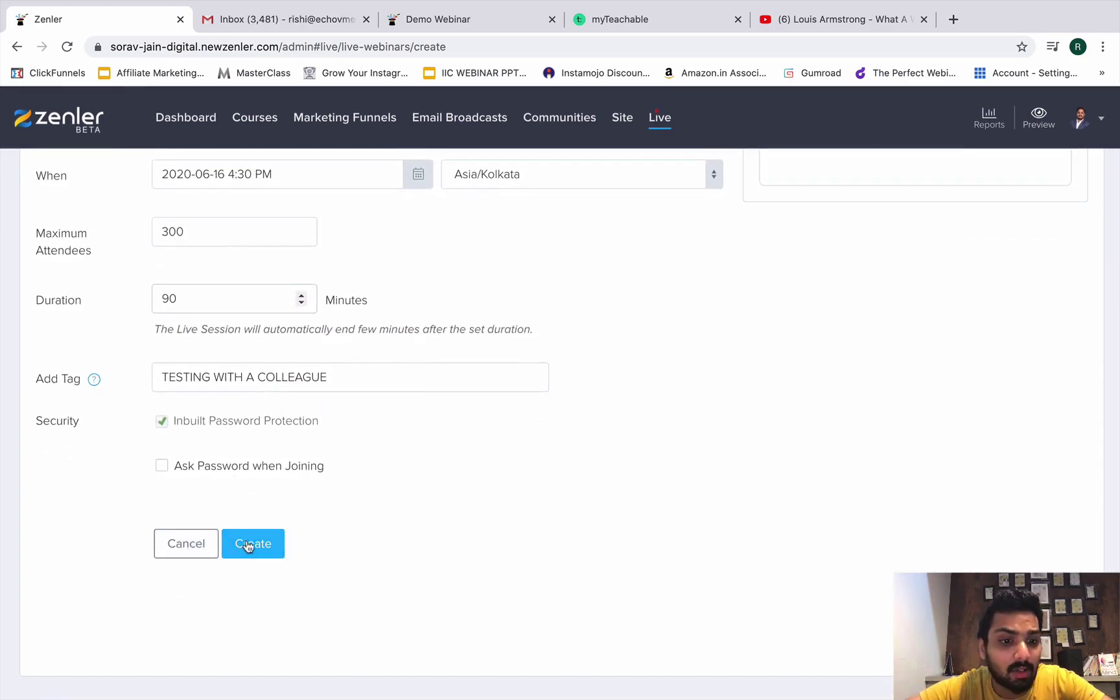
{"action": "left_click", "coordinate": [248, 547]}
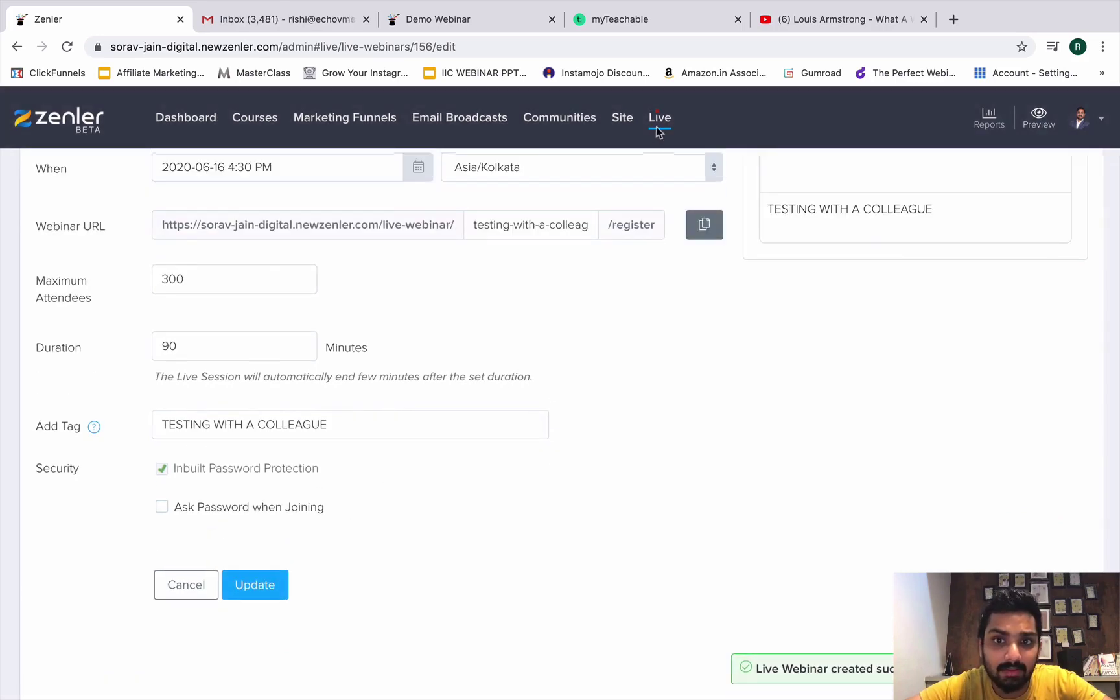
{"action": "left_click", "coordinate": [660, 120]}
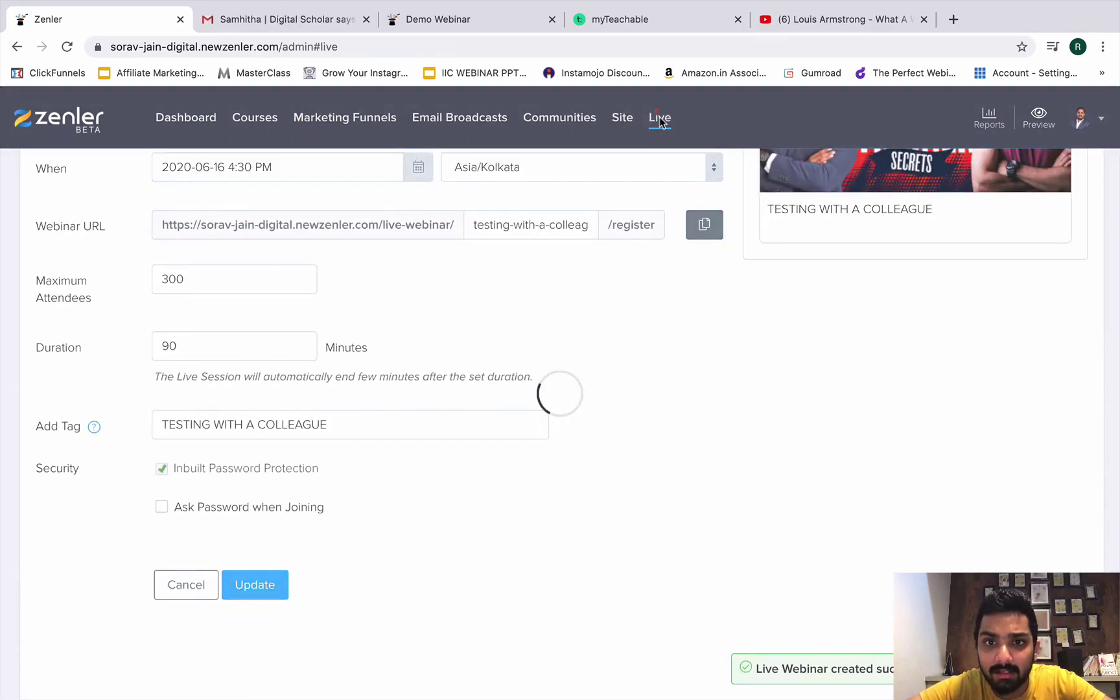
{"action": "left_click", "coordinate": [550, 511]}
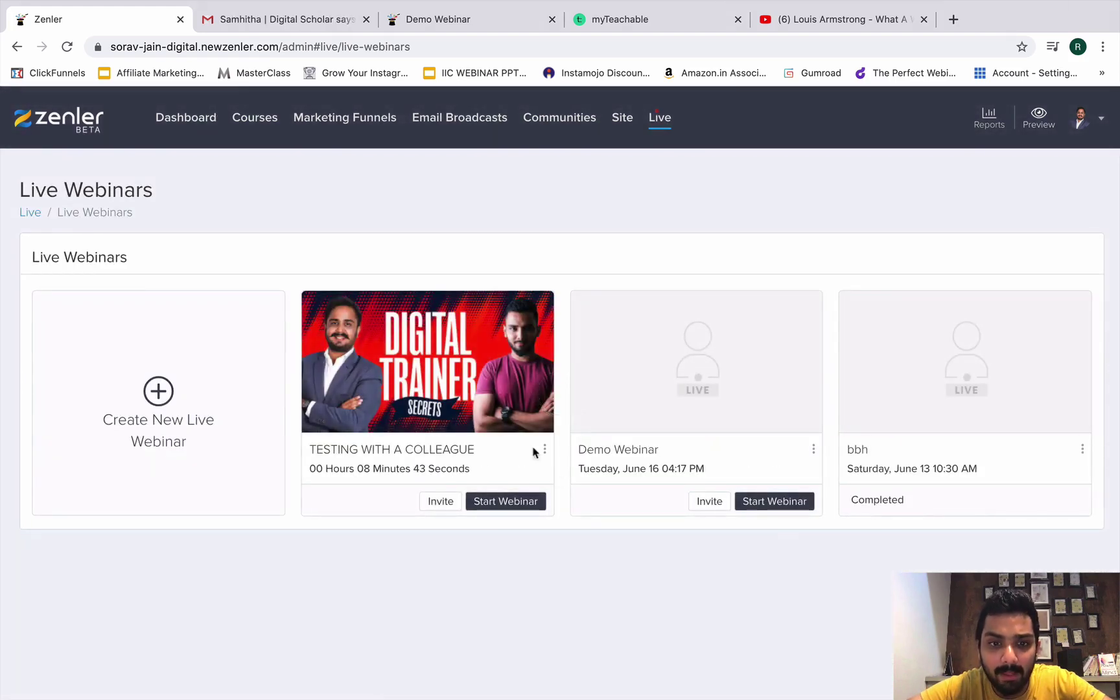
{"action": "left_click", "coordinate": [445, 503]}
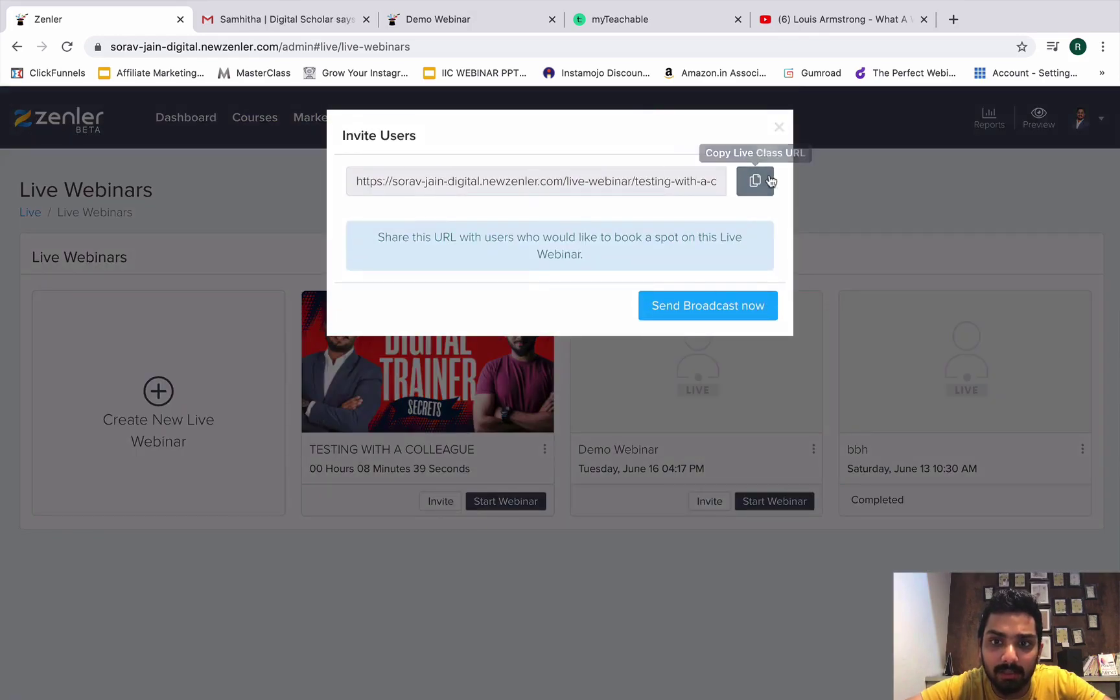
{"action": "left_click", "coordinate": [756, 181]}
Load the copied registration link in a new tab and preview the Register Webinar form.
{"action": "left_click", "coordinate": [954, 19]}
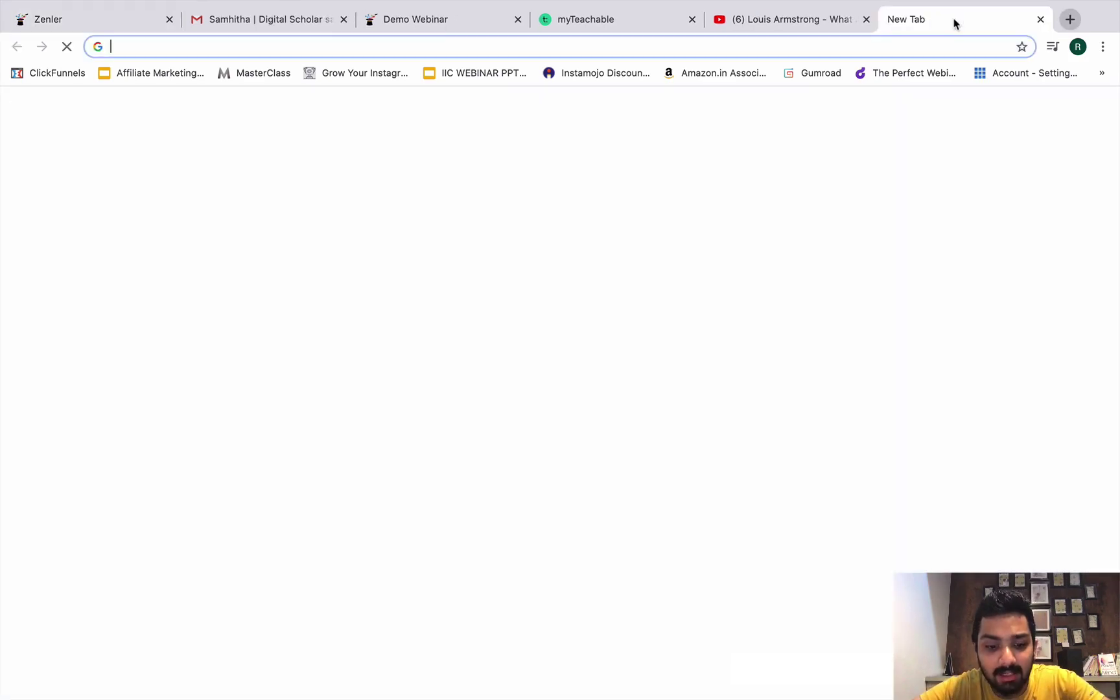
{"action": "key", "text": "super+v"}
{"action": "key", "text": "Return"}
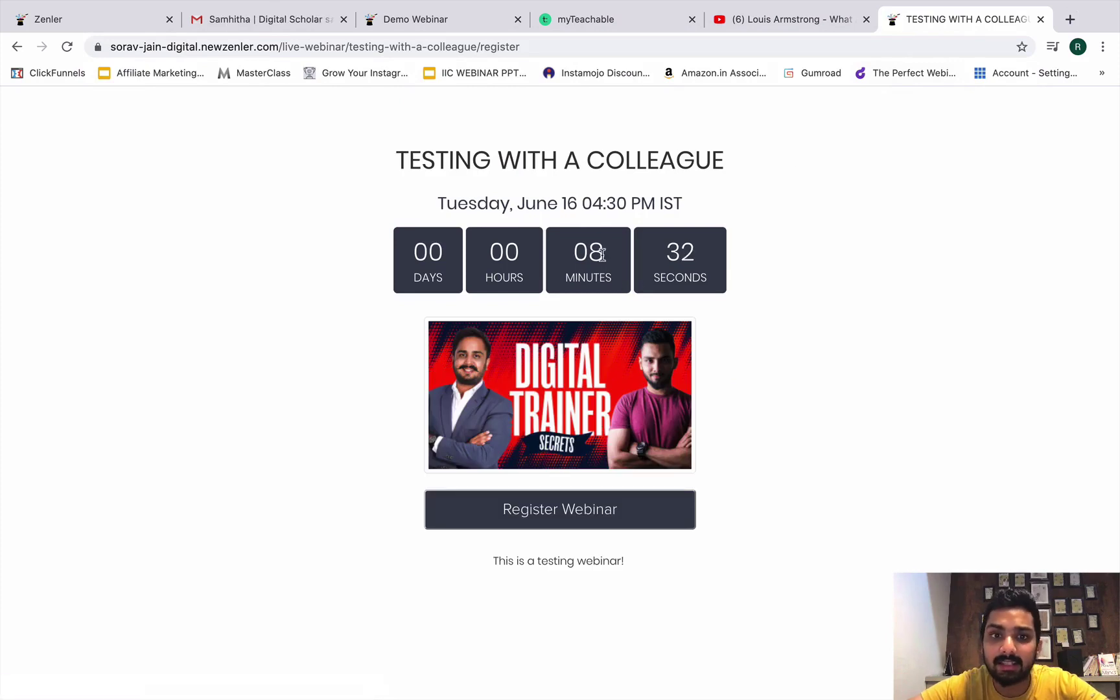
{"action": "left_click", "coordinate": [545, 512]}
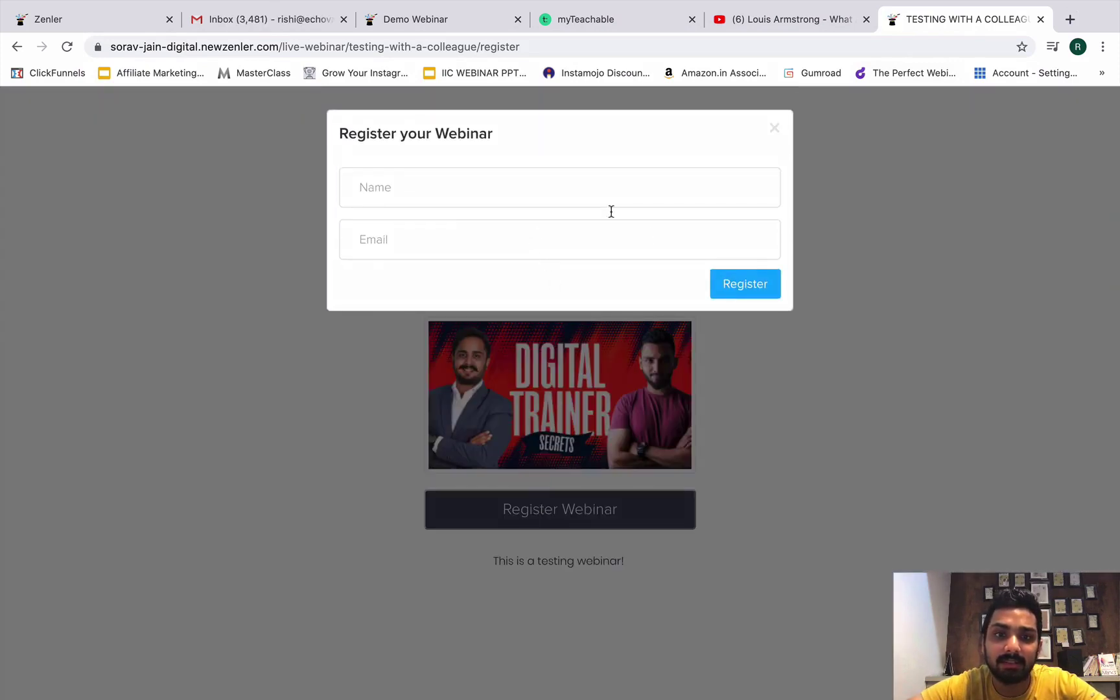
{"action": "left_click", "coordinate": [775, 128]}
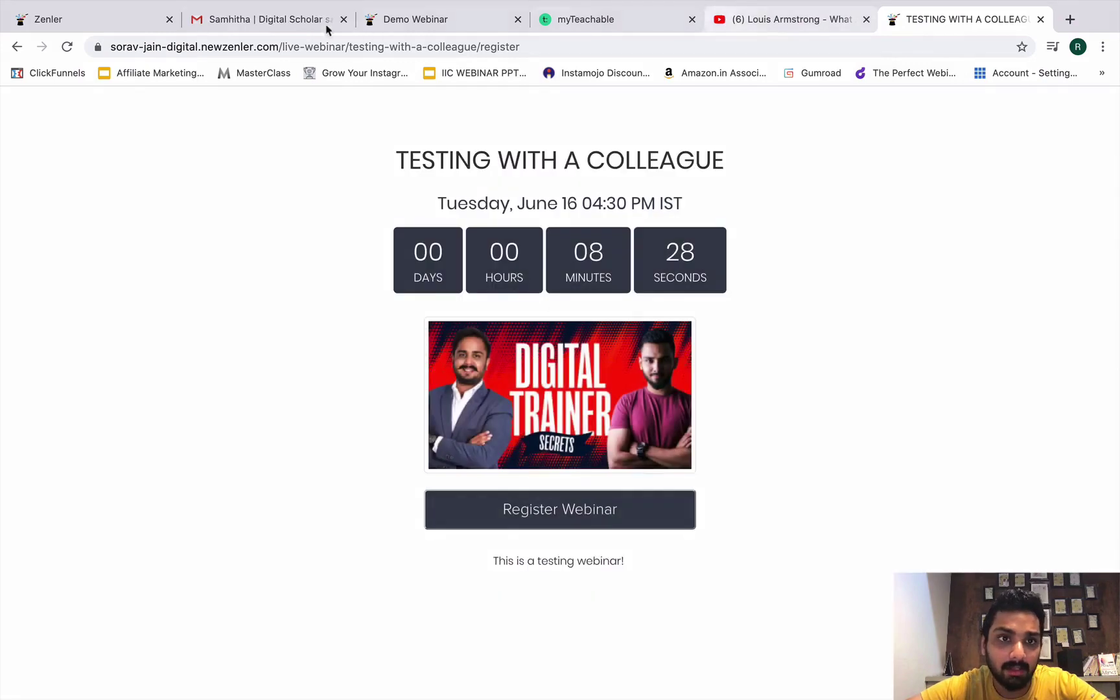
{"action": "left_click", "coordinate": [272, 20]}
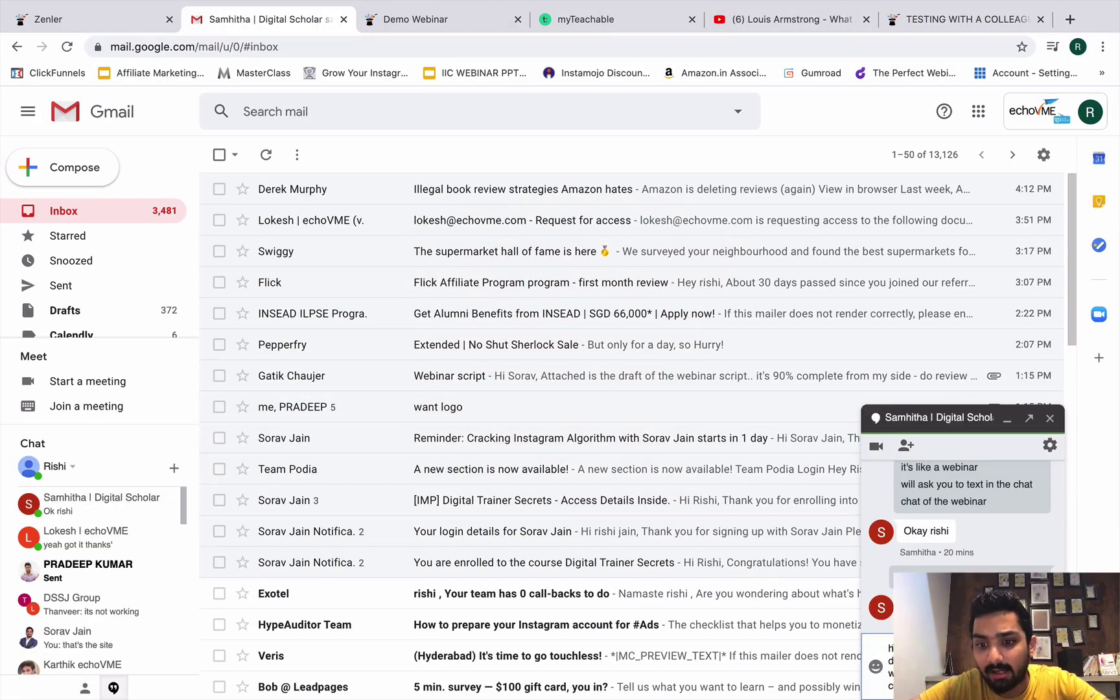
Send the registration link and 'join the webinar right now' in the Gmail chat.
{"action": "key", "text": "Return"}
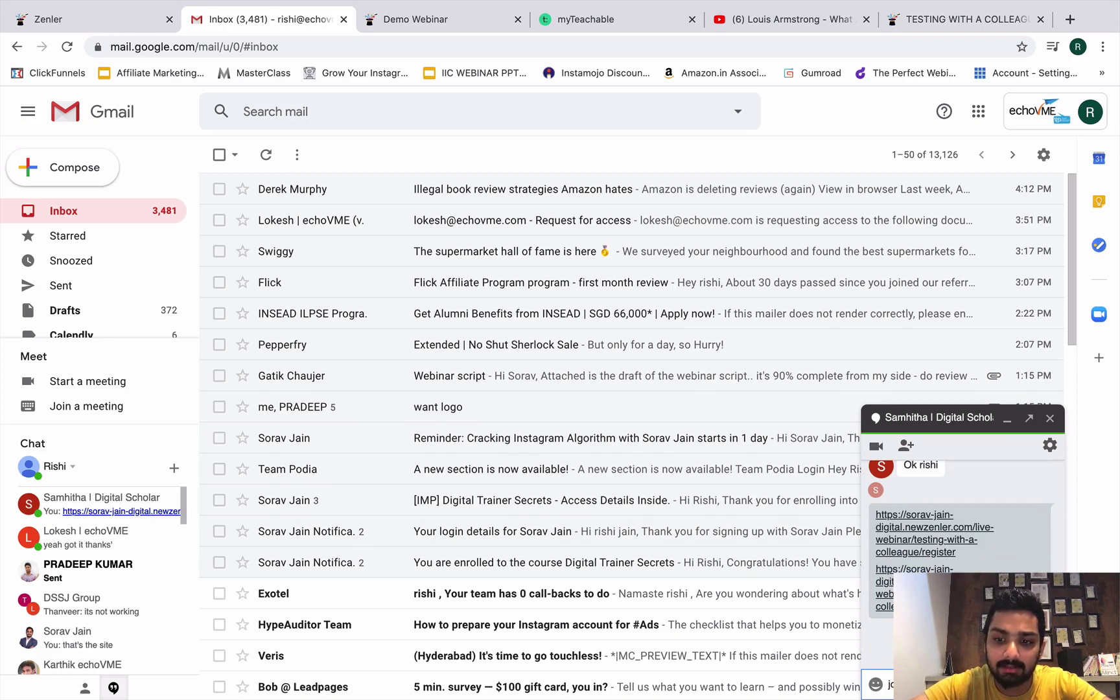
{"action": "type", "text": "jo"}
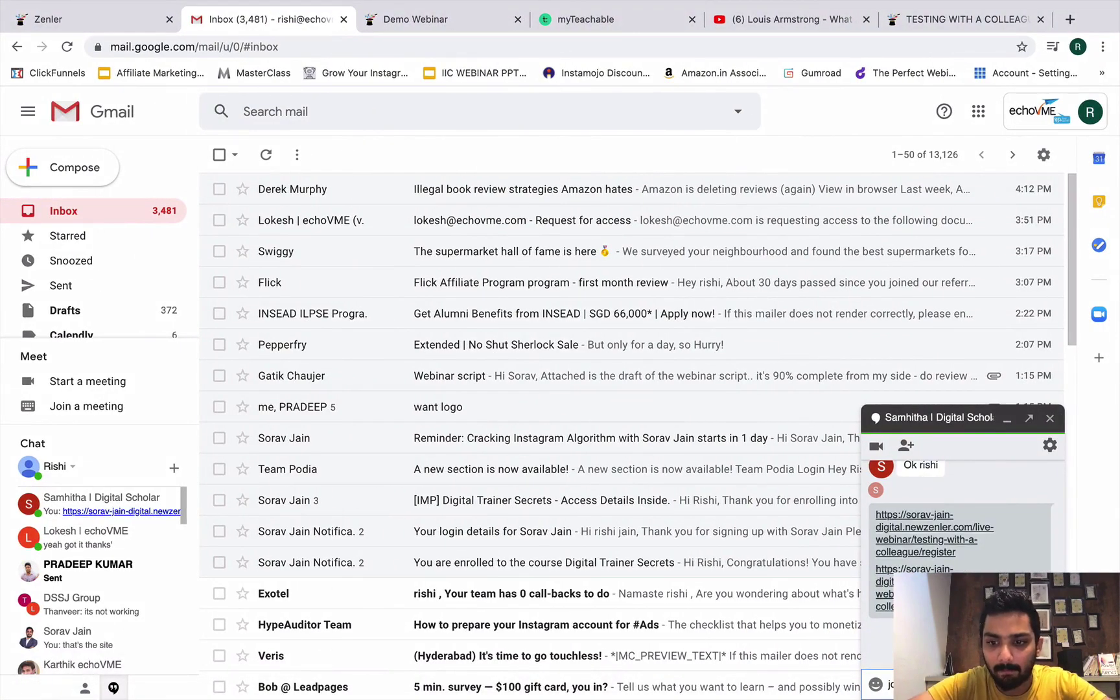
{"action": "key", "text": "Return"}
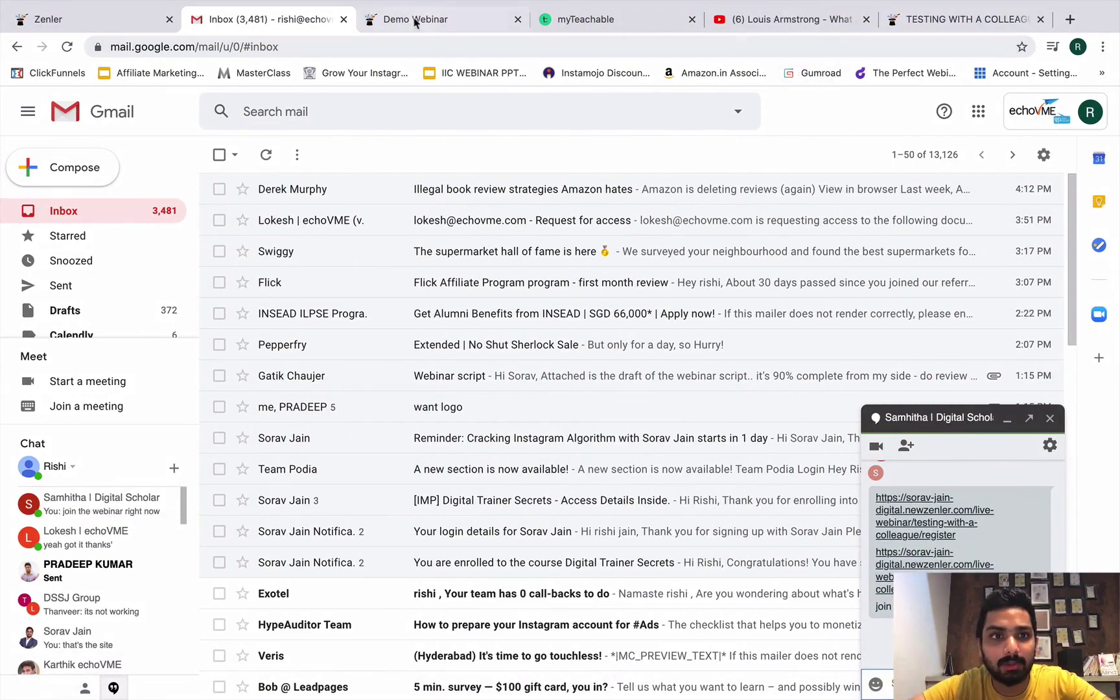
{"action": "left_click", "coordinate": [155, 20]}
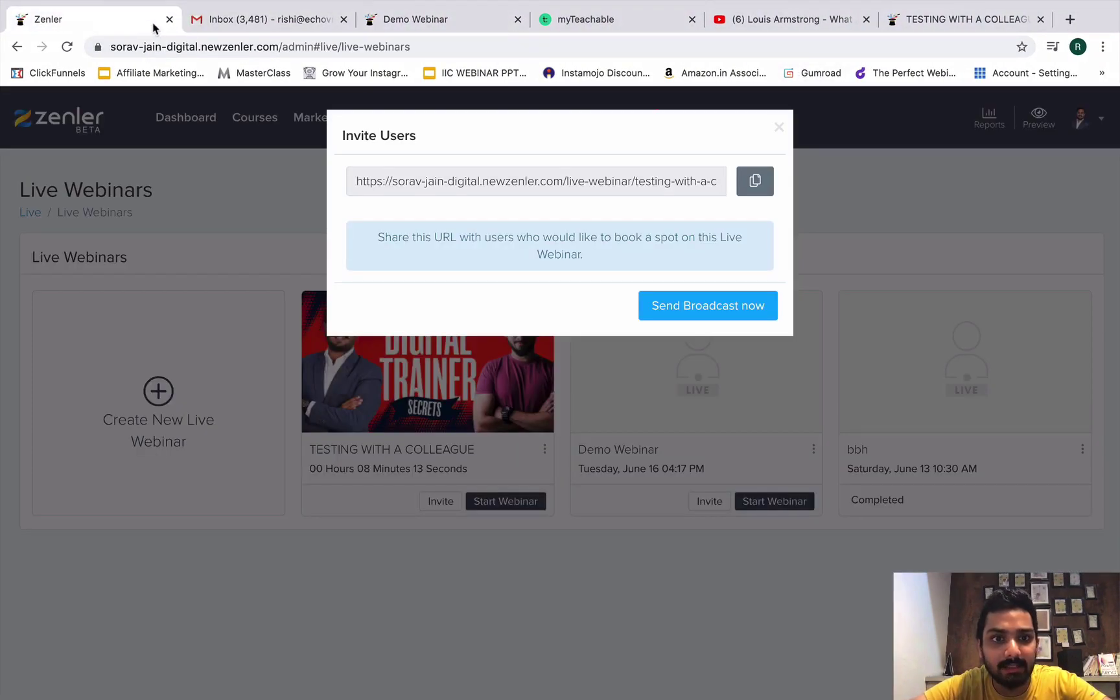
Start the TESTING WITH A COLLEAGUE webinar and let the browser launch Zoom.
{"action": "left_click", "coordinate": [778, 126]}
{"action": "left_click", "coordinate": [489, 503]}
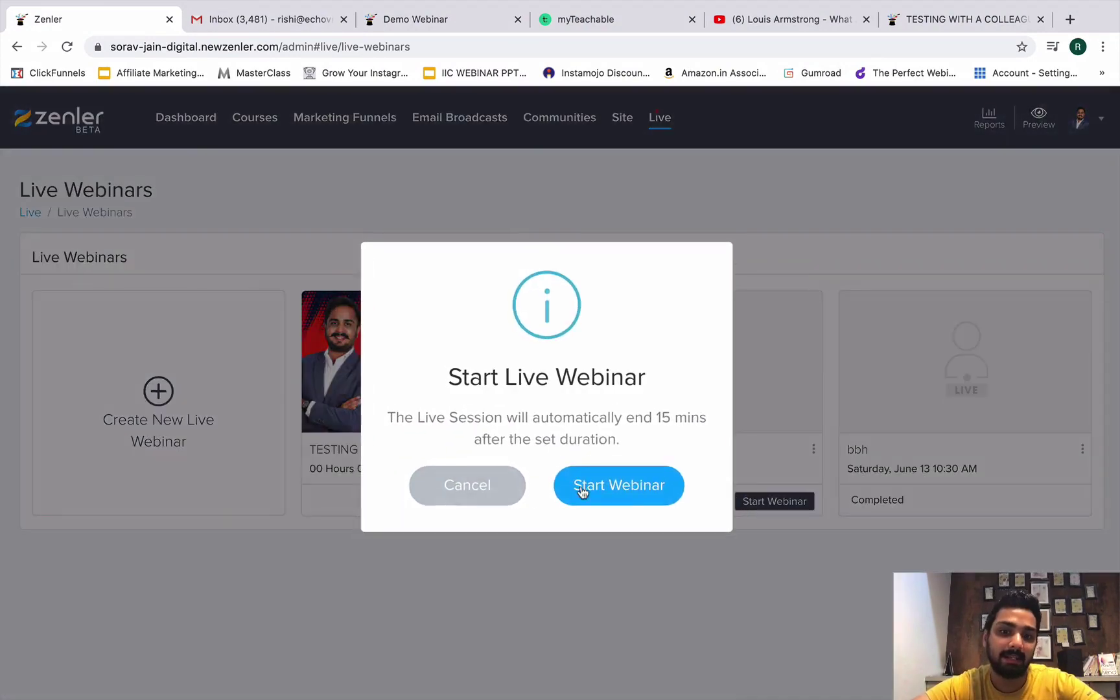
{"action": "left_click", "coordinate": [634, 482]}
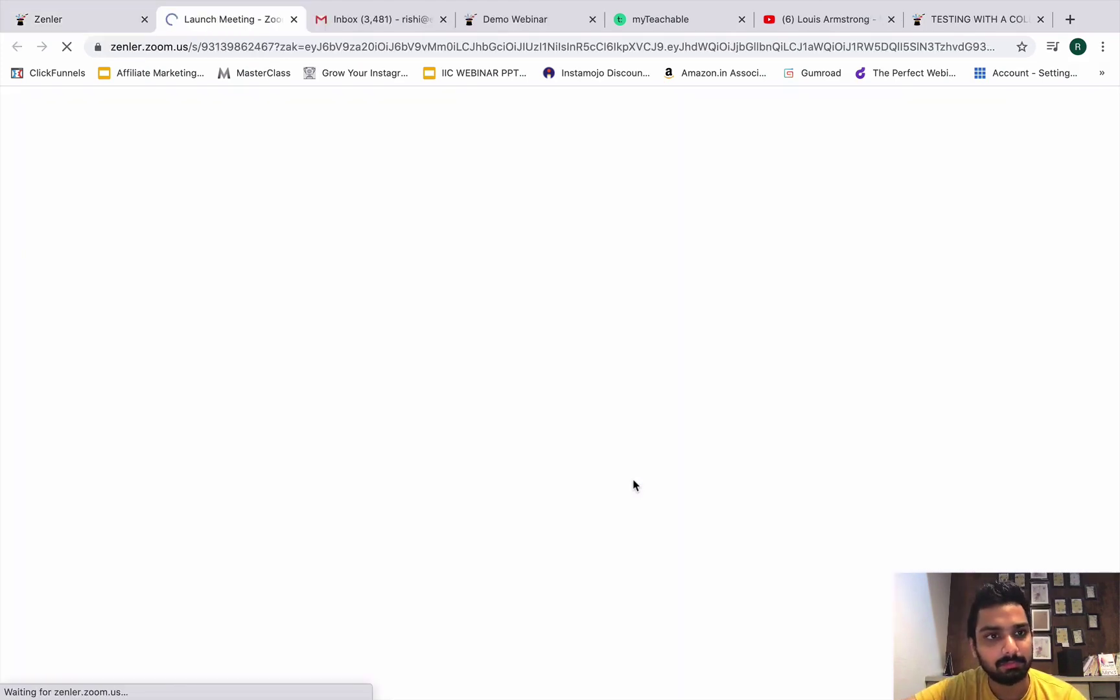
{"action": "left_click", "coordinate": [676, 153]}
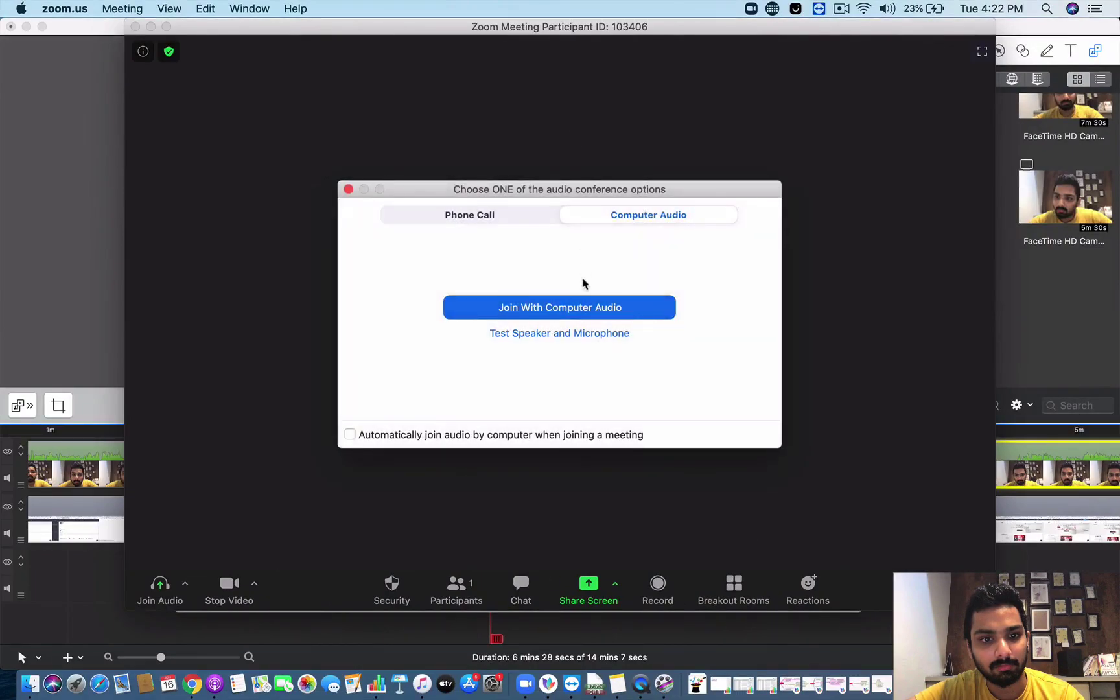
Join the meeting with computer audio, then turn the camera off and back on.
{"action": "left_click", "coordinate": [580, 312]}
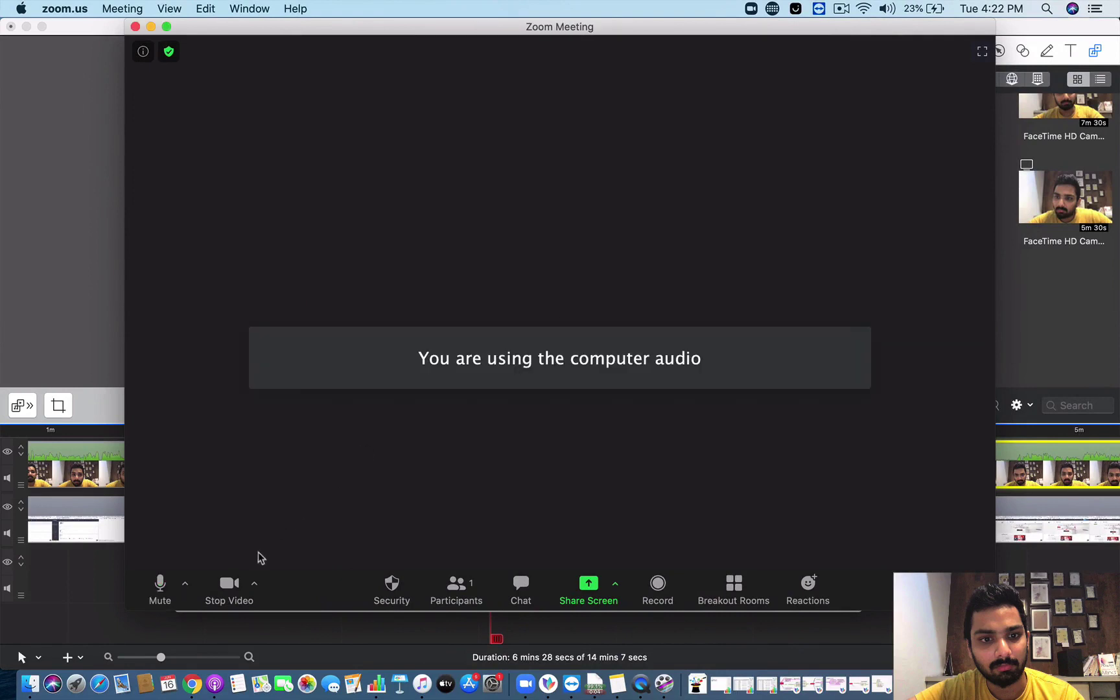
{"action": "left_click", "coordinate": [246, 595]}
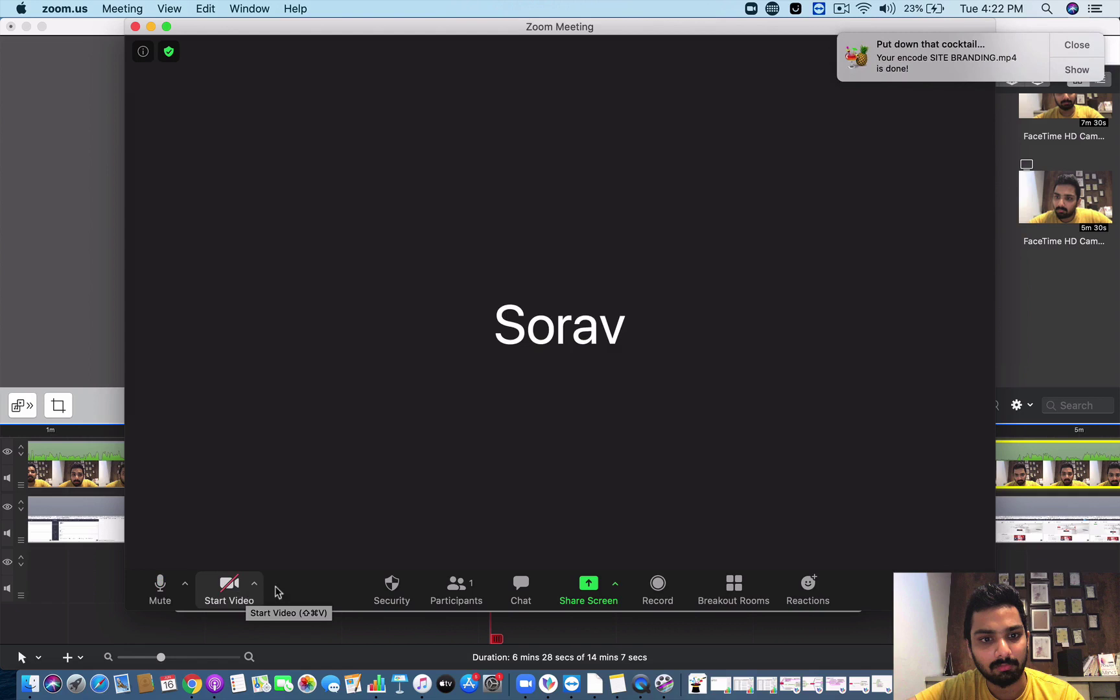
{"action": "left_click", "coordinate": [1077, 45]}
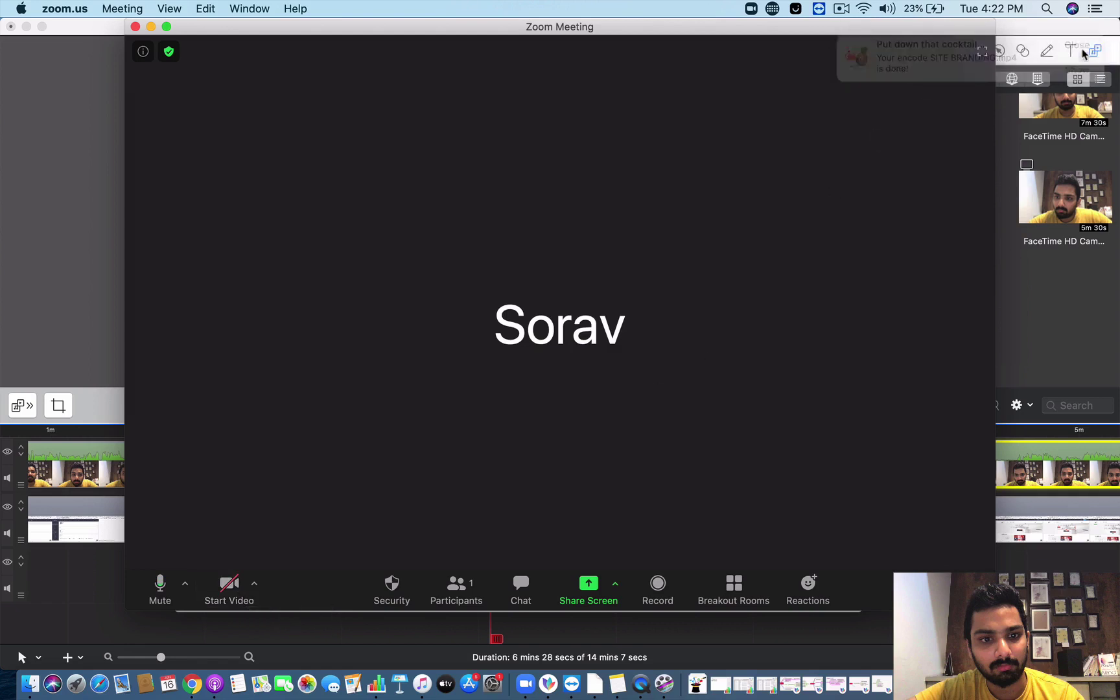
{"action": "left_click", "coordinate": [215, 597]}
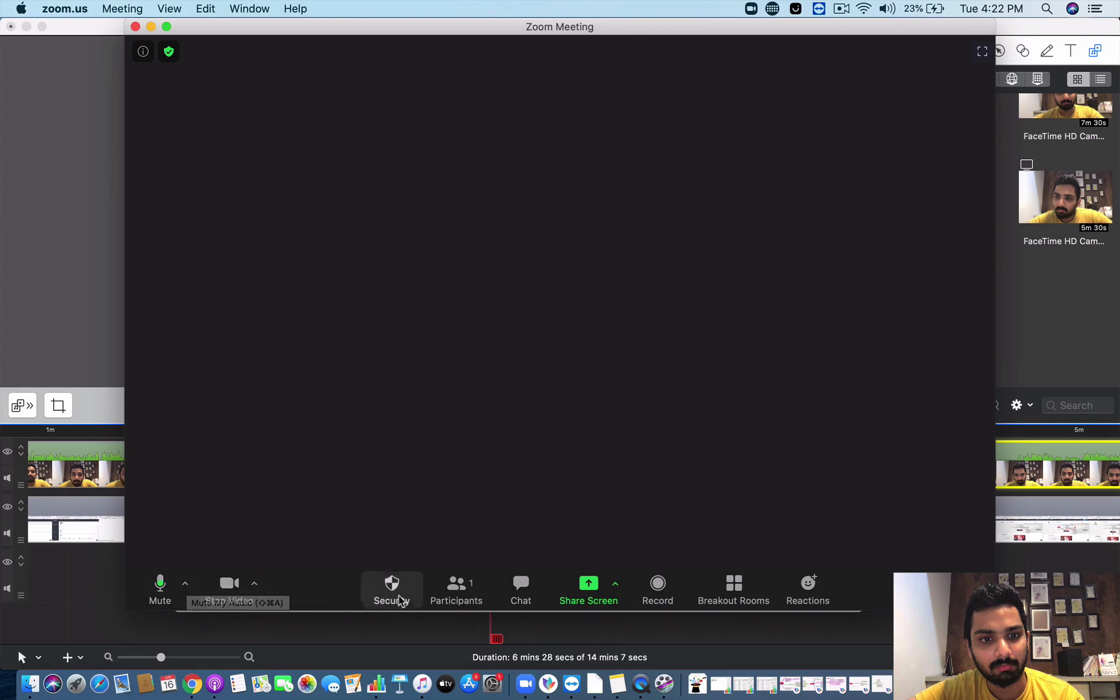
Open the participants list and group chat, drag chat right, and allow public and private chatting.
{"action": "left_click", "coordinate": [457, 591]}
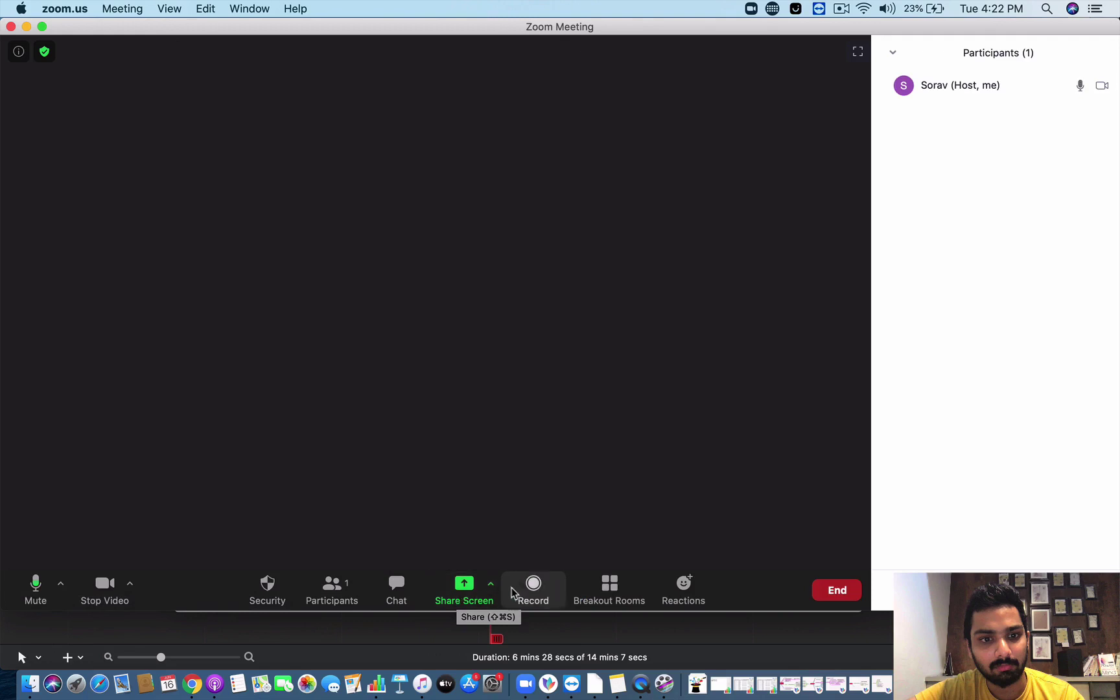
{"action": "left_click", "coordinate": [419, 595]}
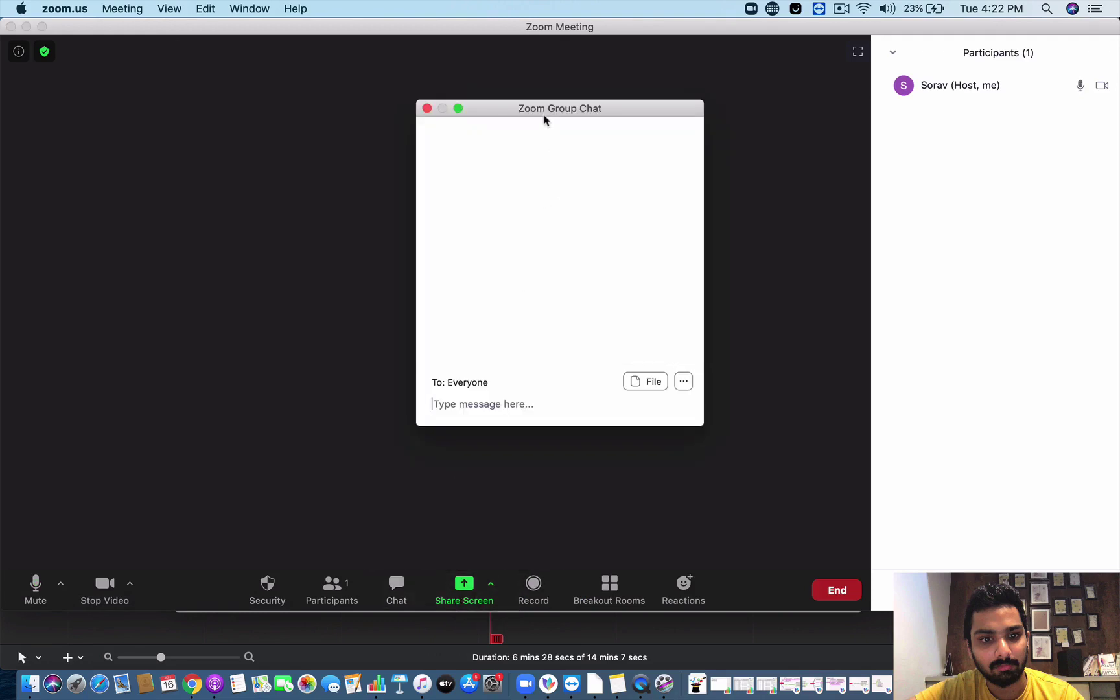
{"action": "left_click_drag", "start_coordinate": [545, 117], "coordinate": [865, 167]}
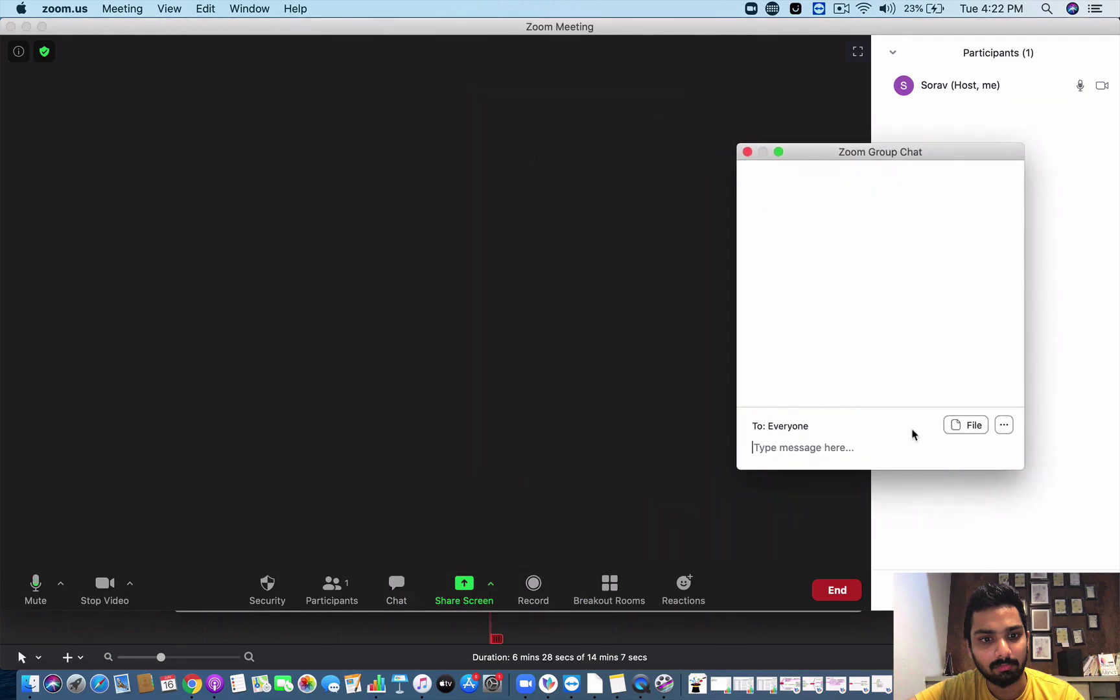
{"action": "left_click", "coordinate": [1005, 425]}
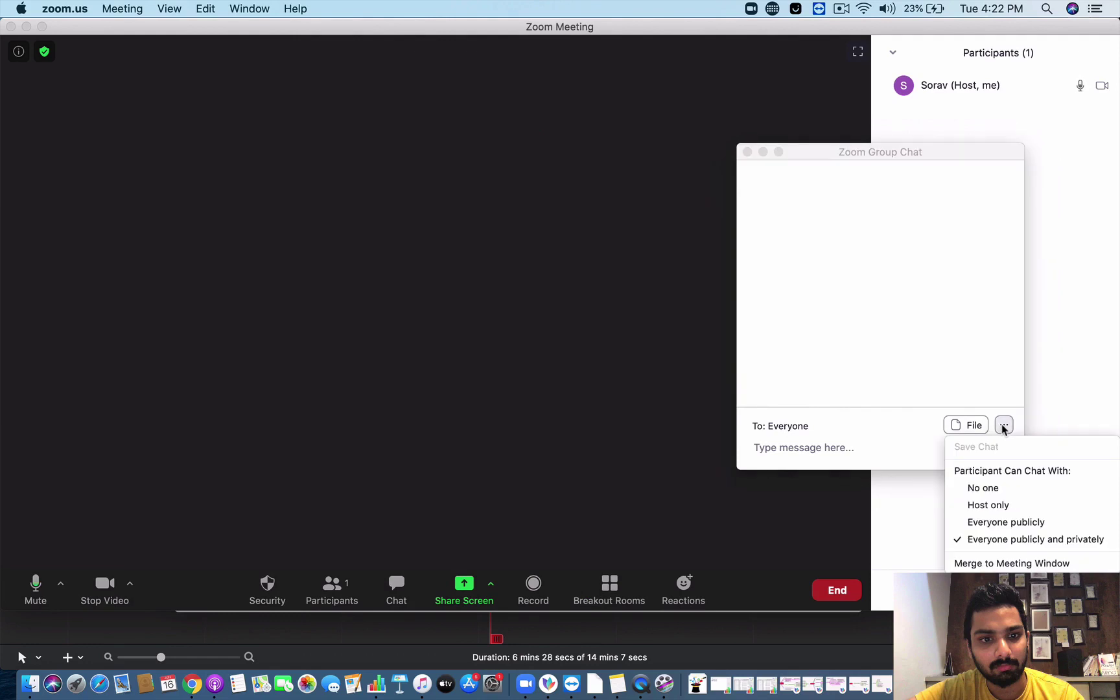
{"action": "left_click", "coordinate": [1021, 540]}
{"action": "left_click_drag", "start_coordinate": [850, 155], "coordinate": [940, 190]}
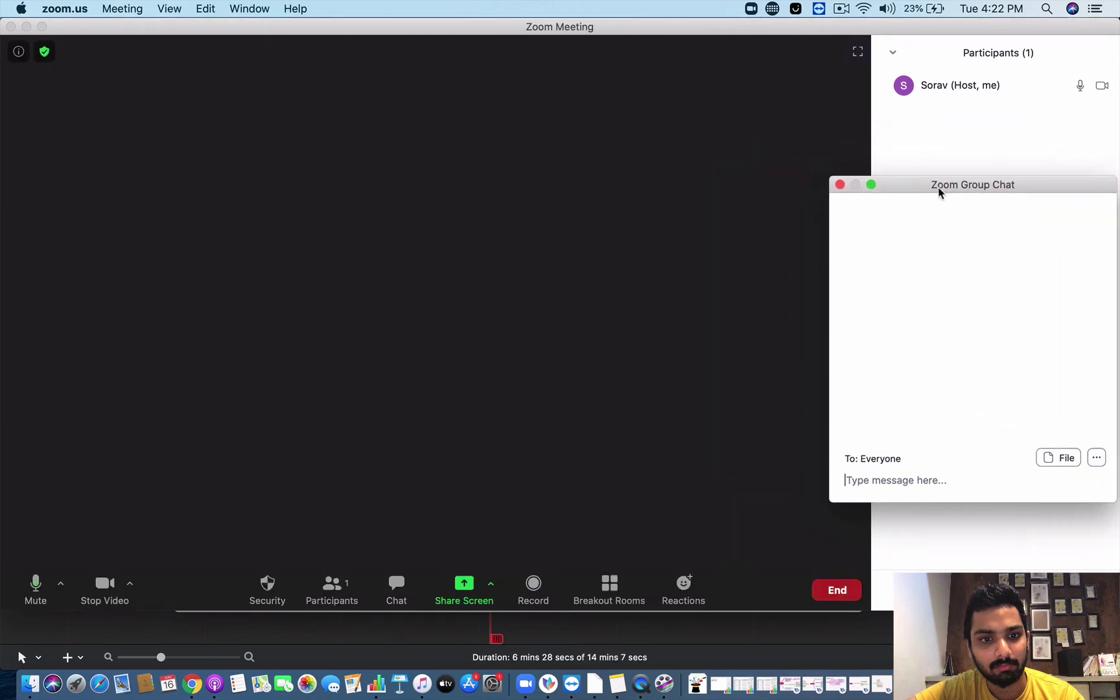
Turn the host's video off and then back on.
{"action": "left_click", "coordinate": [107, 597]}
{"action": "left_click", "coordinate": [107, 598]}
{"action": "left_click", "coordinate": [105, 593]}
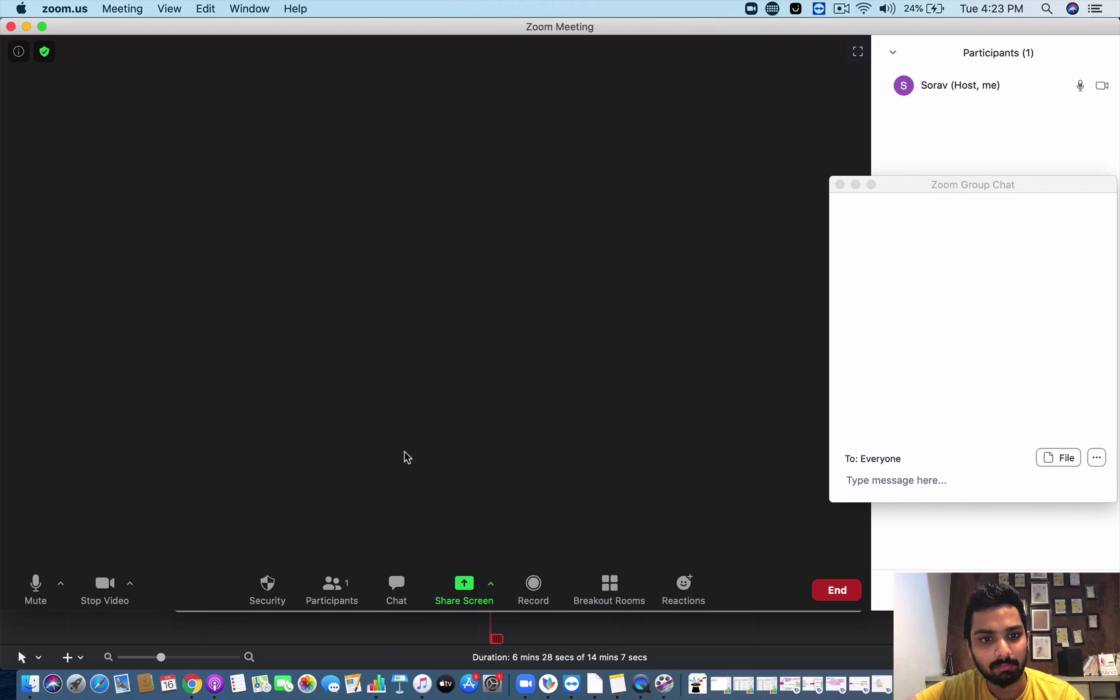
Pause the ScreenFlow recording from its menu-bar recording icon.
{"action": "left_click", "coordinate": [301, 627]}
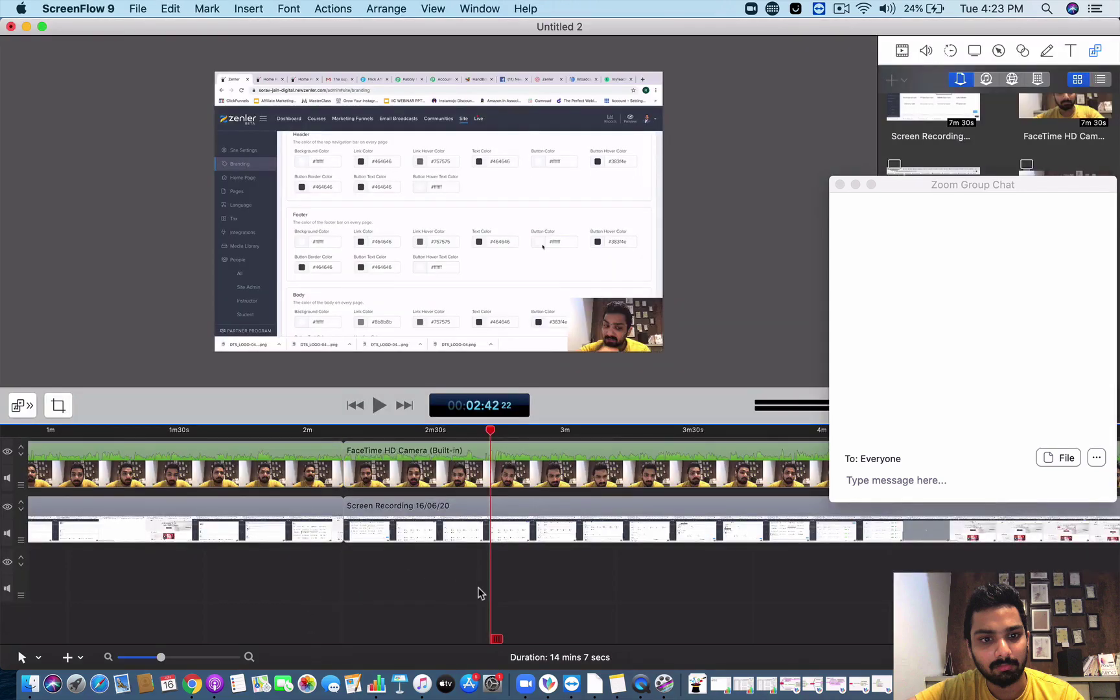
{"action": "left_click", "coordinate": [841, 8]}
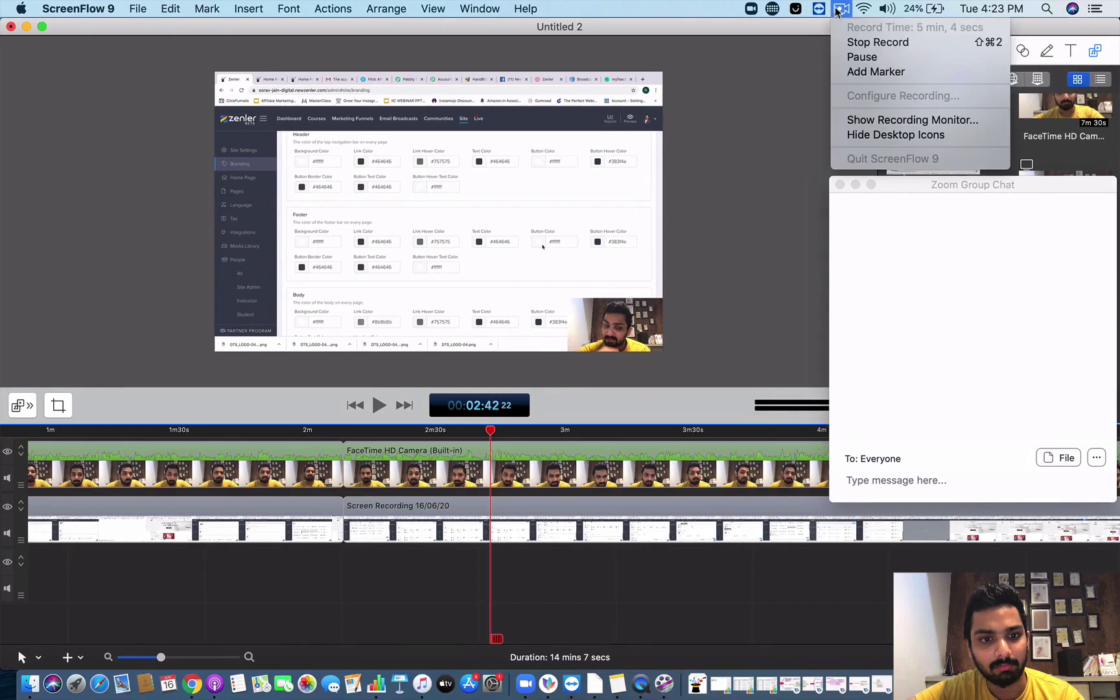
{"action": "left_click", "coordinate": [862, 57]}
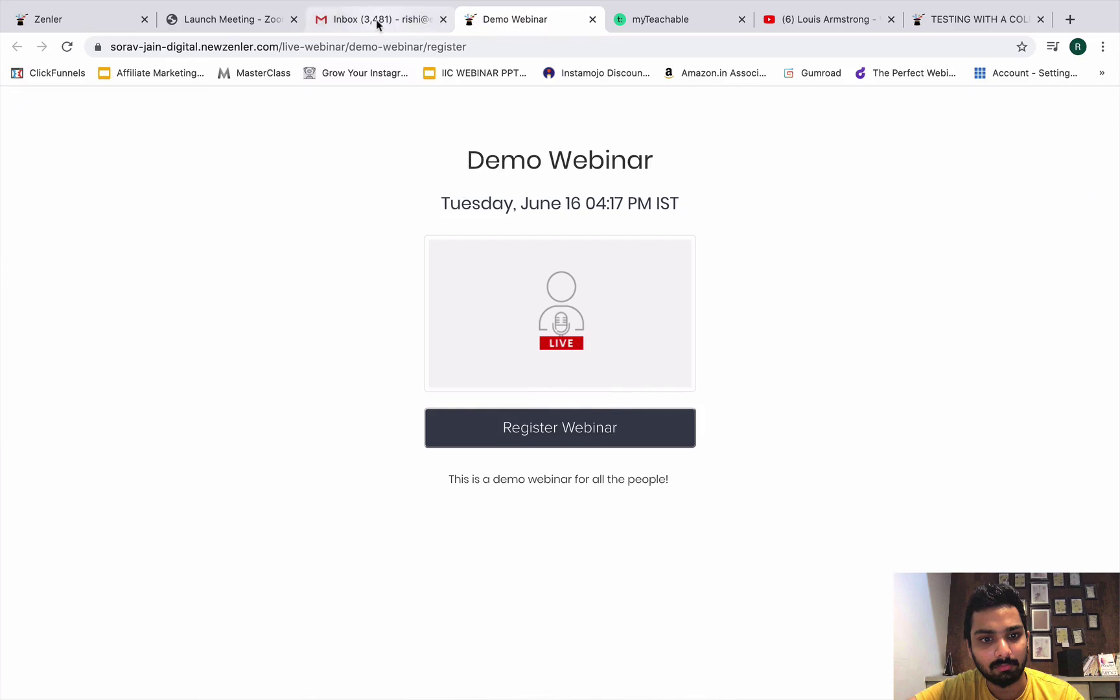
Open the newzenler registration link from Gmail chat and bring up the Register Webinar form.
{"action": "left_click", "coordinate": [318, 23]}
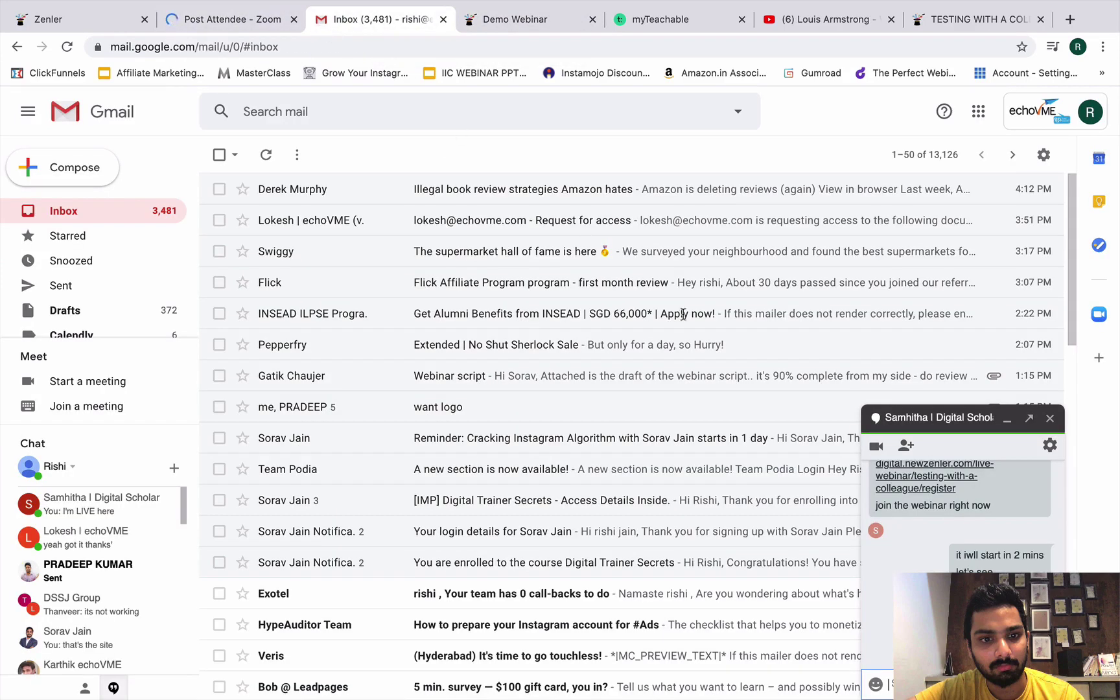
{"action": "left_click", "coordinate": [915, 453]}
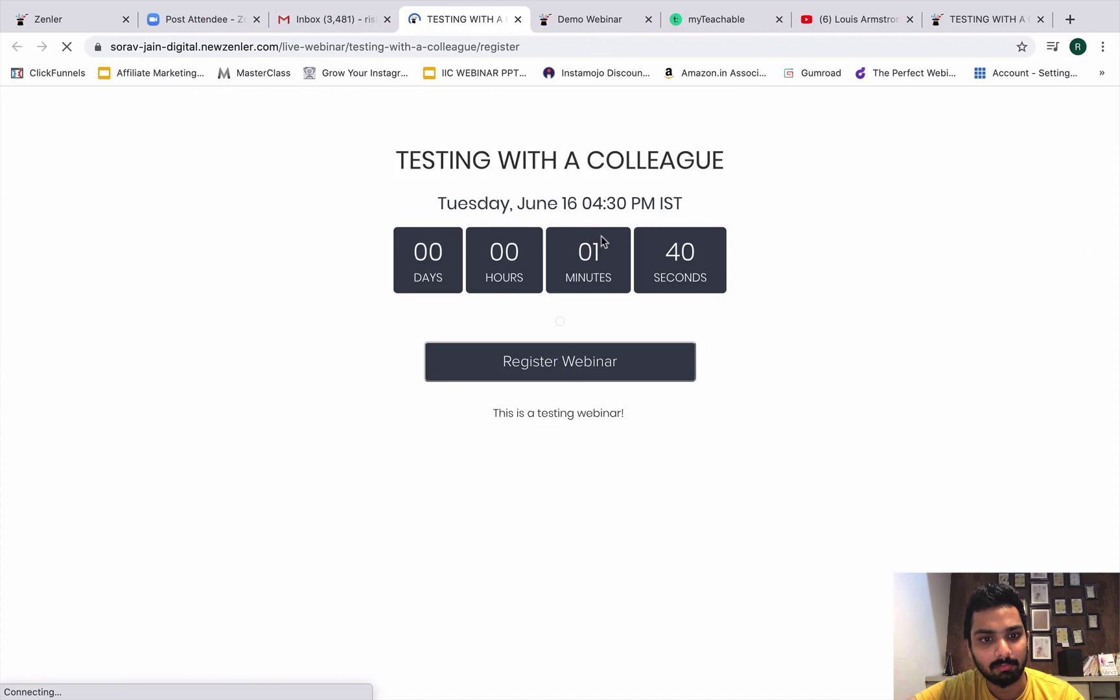
{"action": "left_click", "coordinate": [580, 361]}
Fill in the attendee's name and pick their autofilled e-mail address.
{"action": "left_click", "coordinate": [535, 193]}
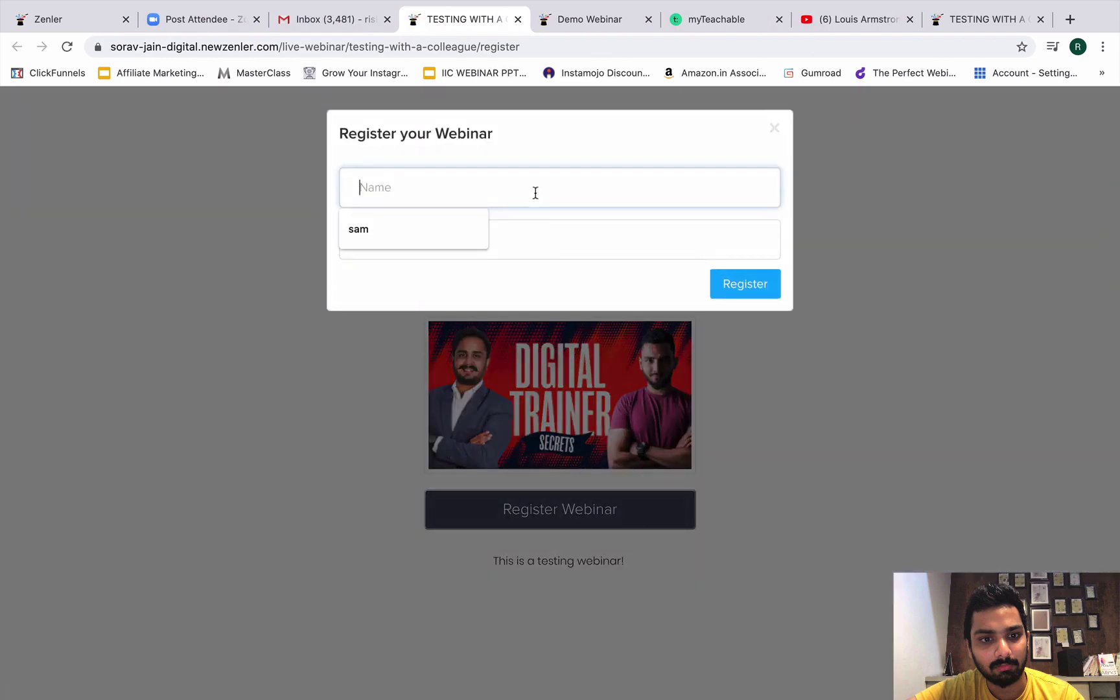
{"action": "type", "text": "rishi"}
{"action": "key", "text": "Tab"}
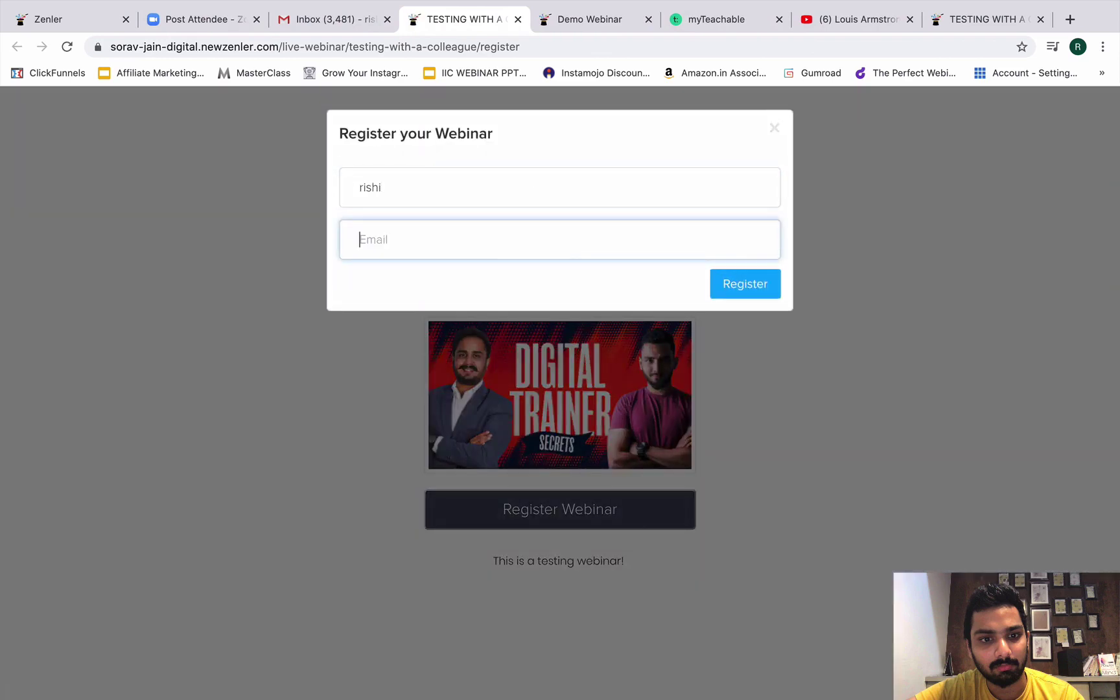
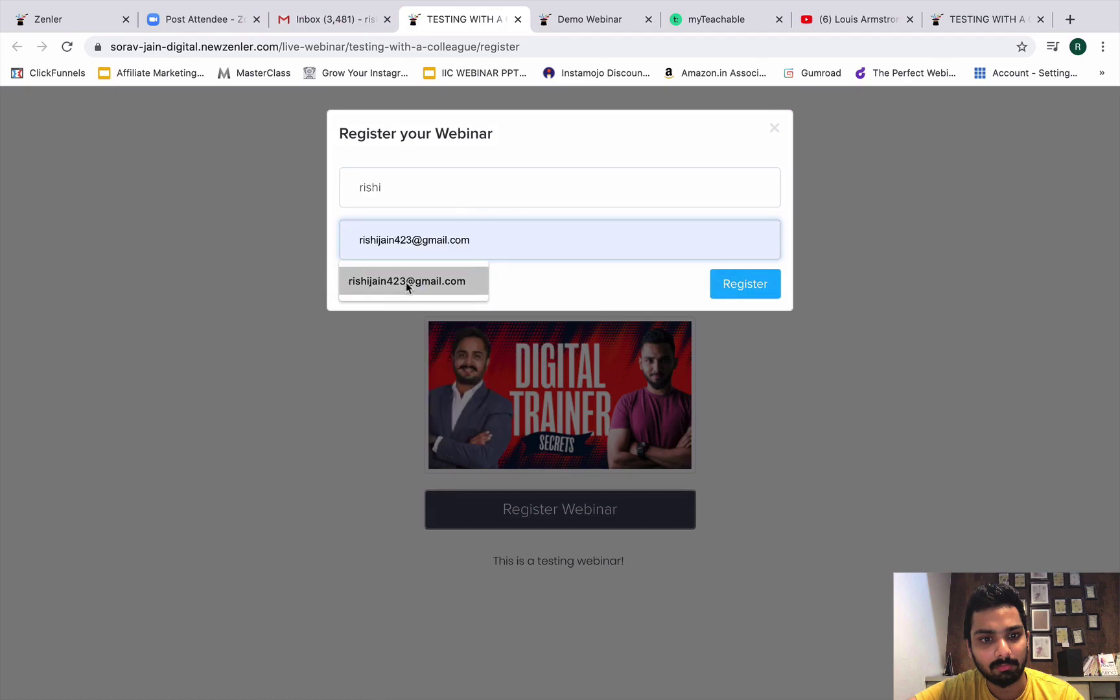
{"action": "left_click", "coordinate": [406, 282]}
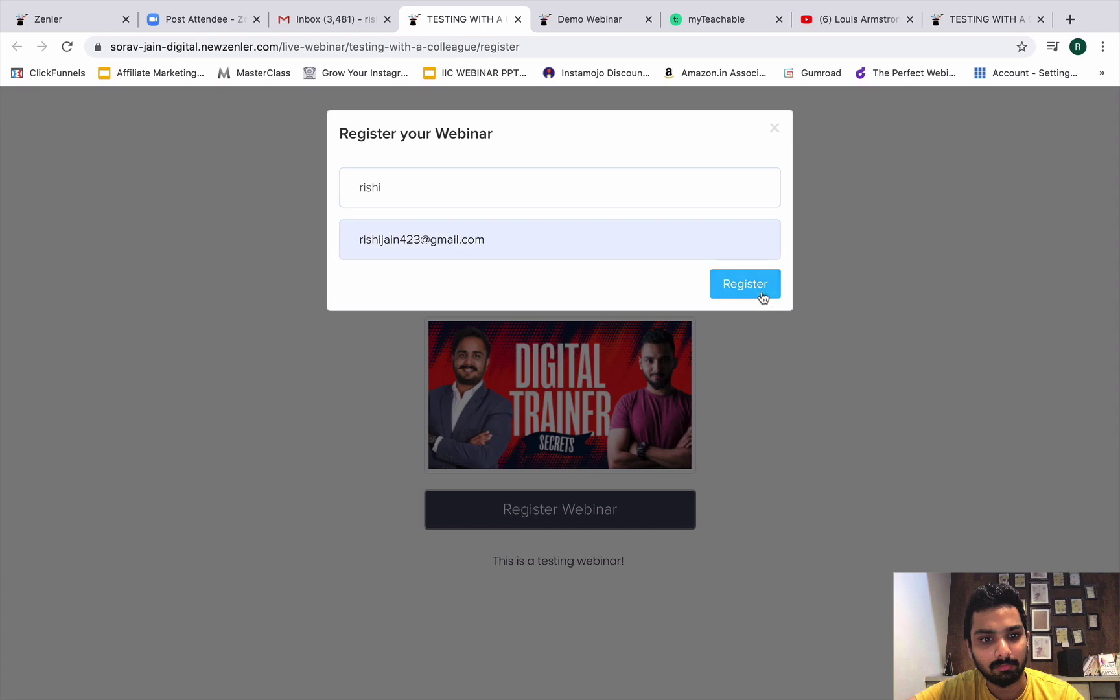
Submit the registration, then use Go on the thank-you page to open the webinar page.
{"action": "left_click", "coordinate": [753, 280]}
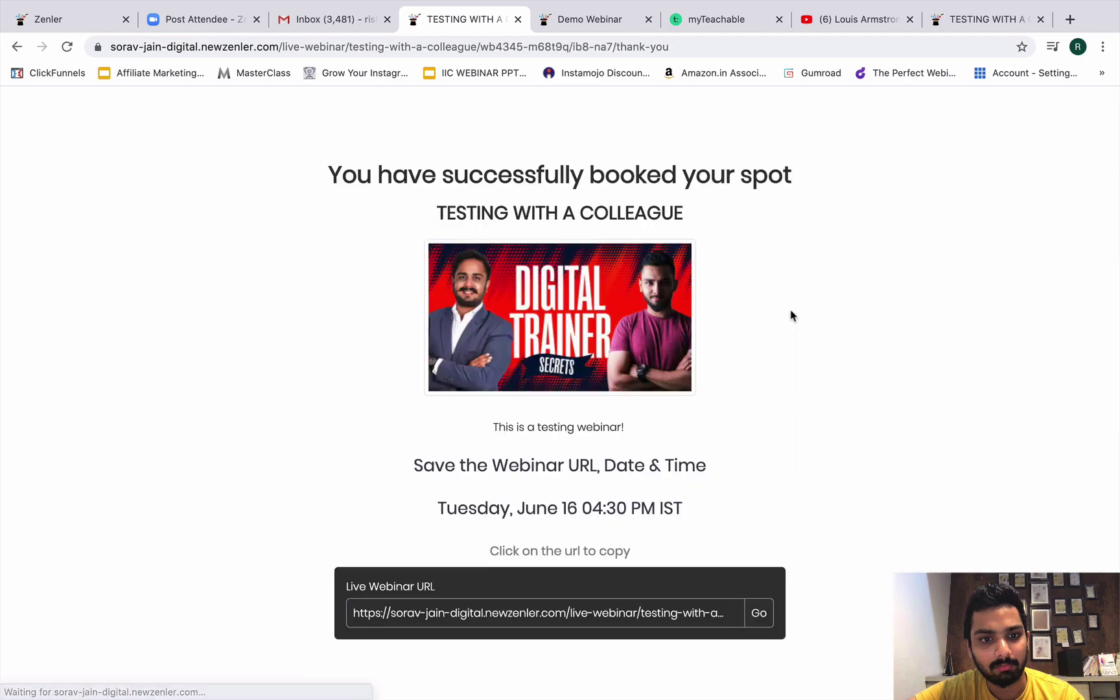
{"action": "scroll", "coordinate": [677, 400], "scroll_direction": "down", "scroll_amount": 2}
{"action": "left_click", "coordinate": [765, 559]}
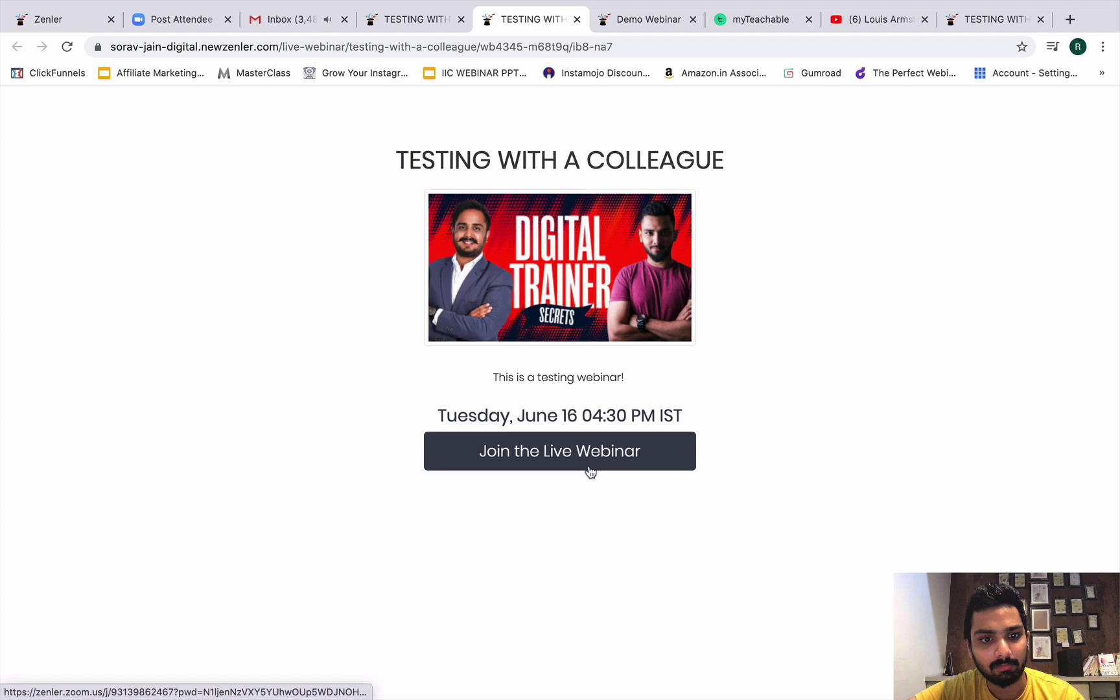
Join the live webinar in Zoom, close the leftover tabs, and share Desktop 1.
{"action": "left_click", "coordinate": [590, 471]}
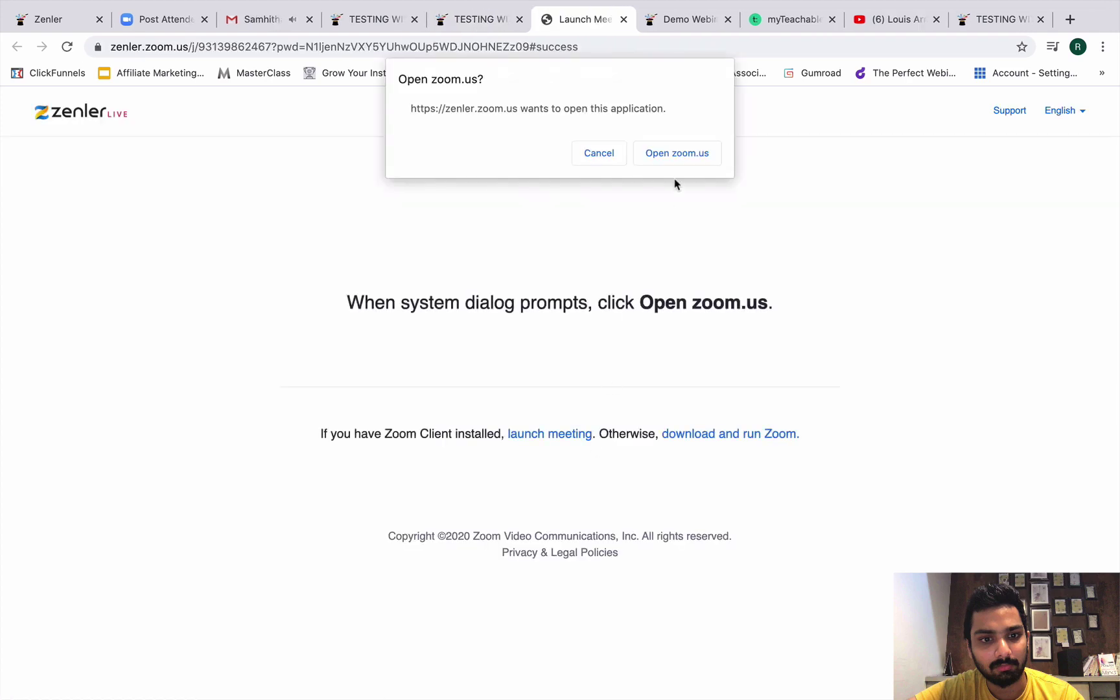
{"action": "left_click", "coordinate": [668, 160]}
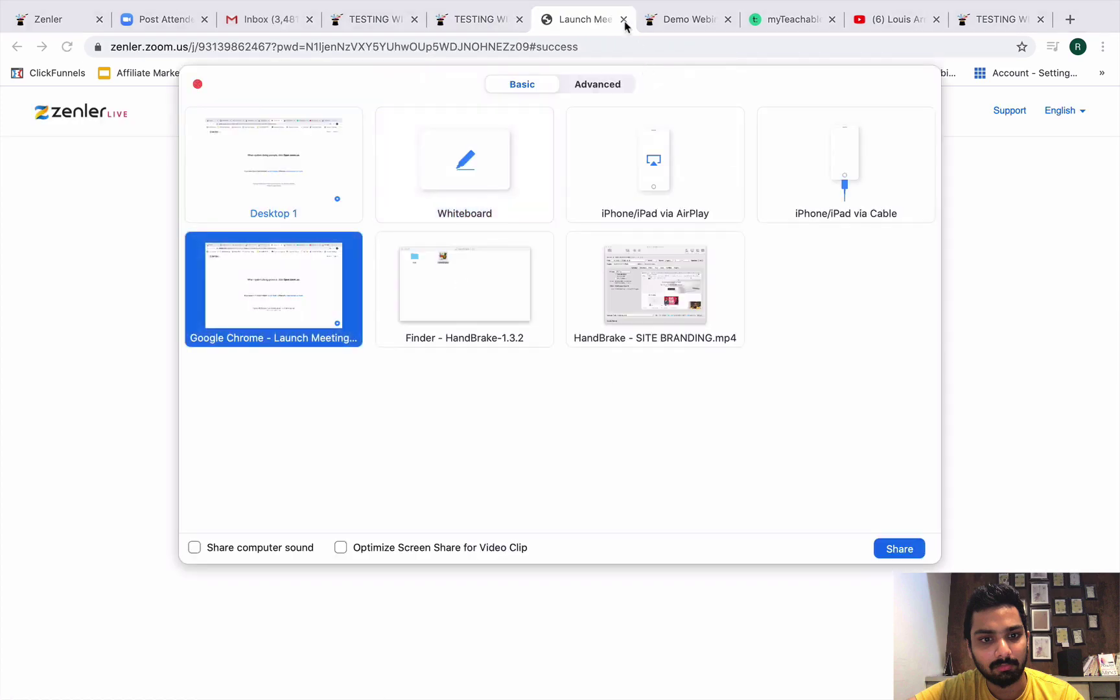
{"action": "left_click", "coordinate": [624, 21]}
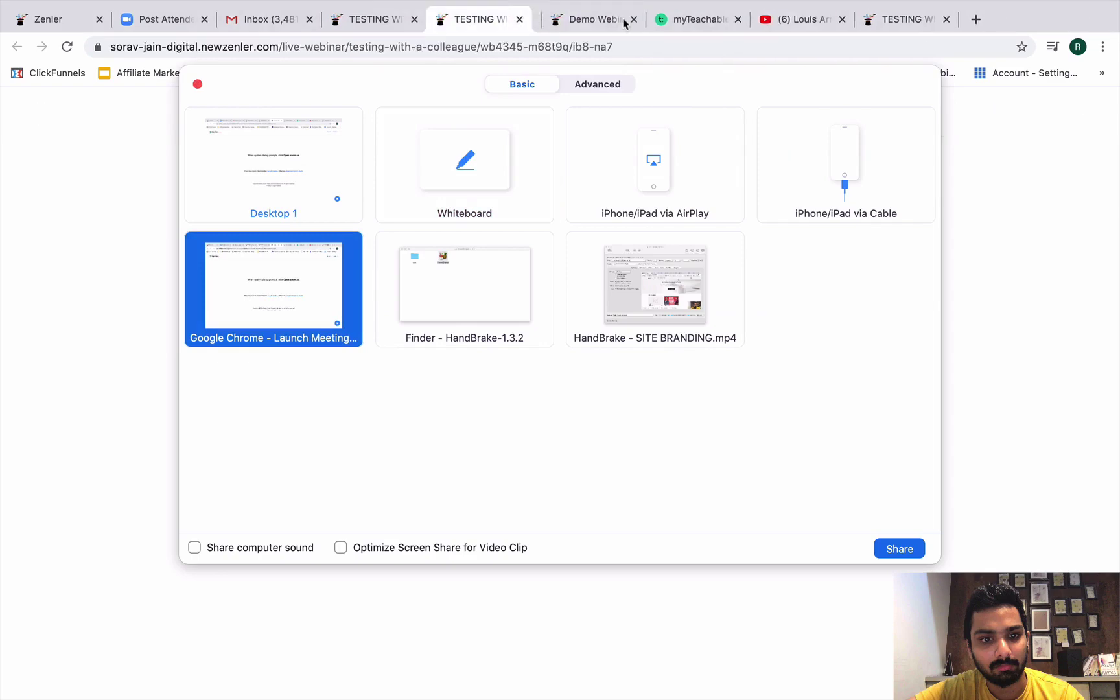
{"action": "left_click", "coordinate": [519, 20]}
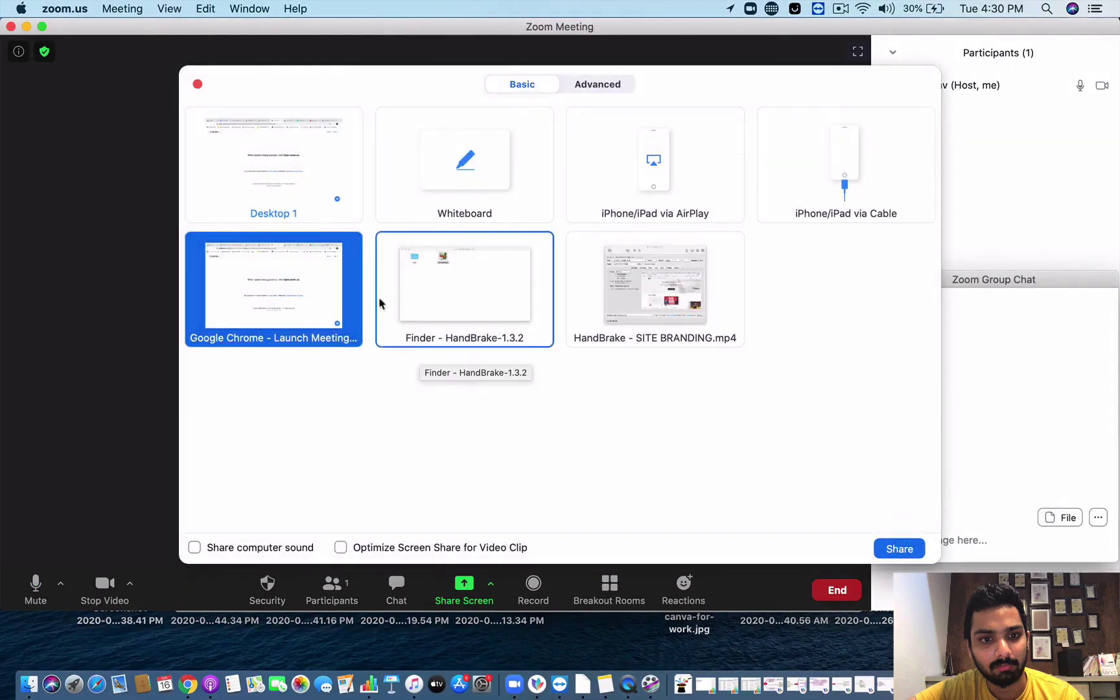
{"action": "left_click", "coordinate": [317, 206]}
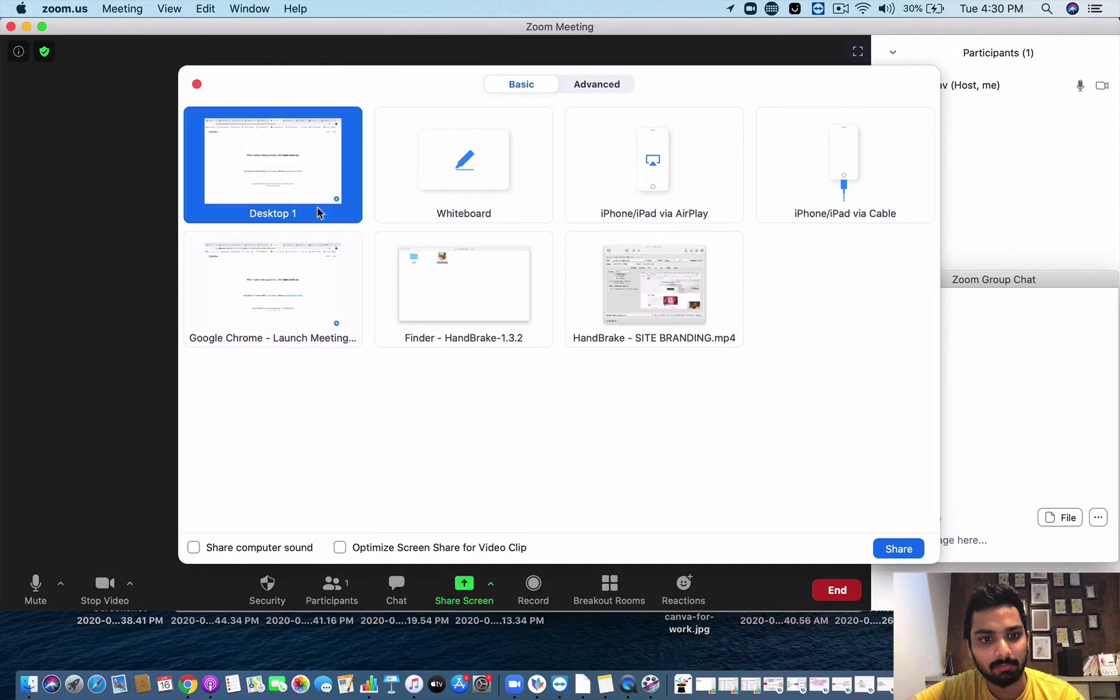
{"action": "left_click", "coordinate": [900, 549]}
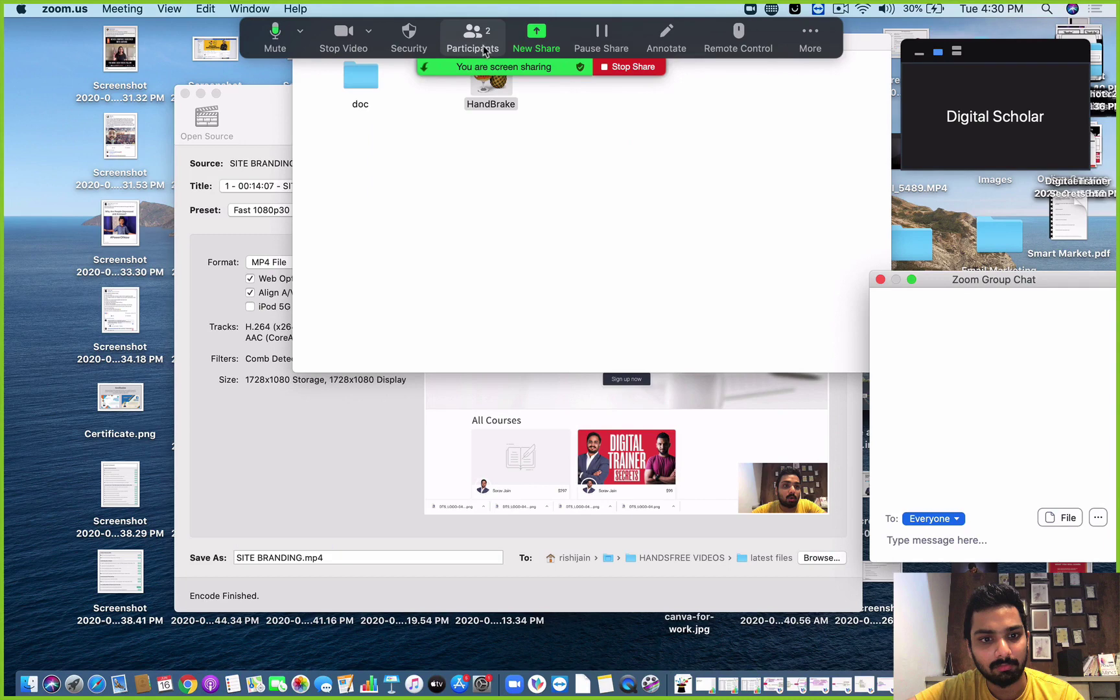
Move the participants list to the right side and reposition the group chat beside it.
{"action": "left_click", "coordinate": [475, 39]}
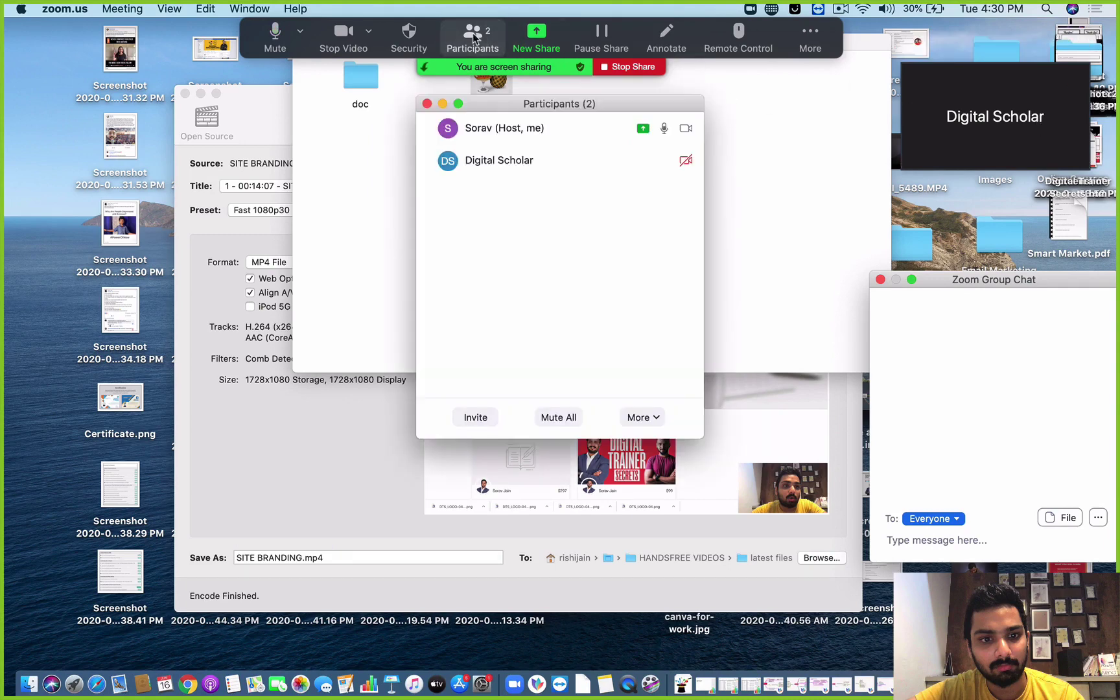
{"action": "left_click_drag", "start_coordinate": [526, 110], "coordinate": [954, 162]}
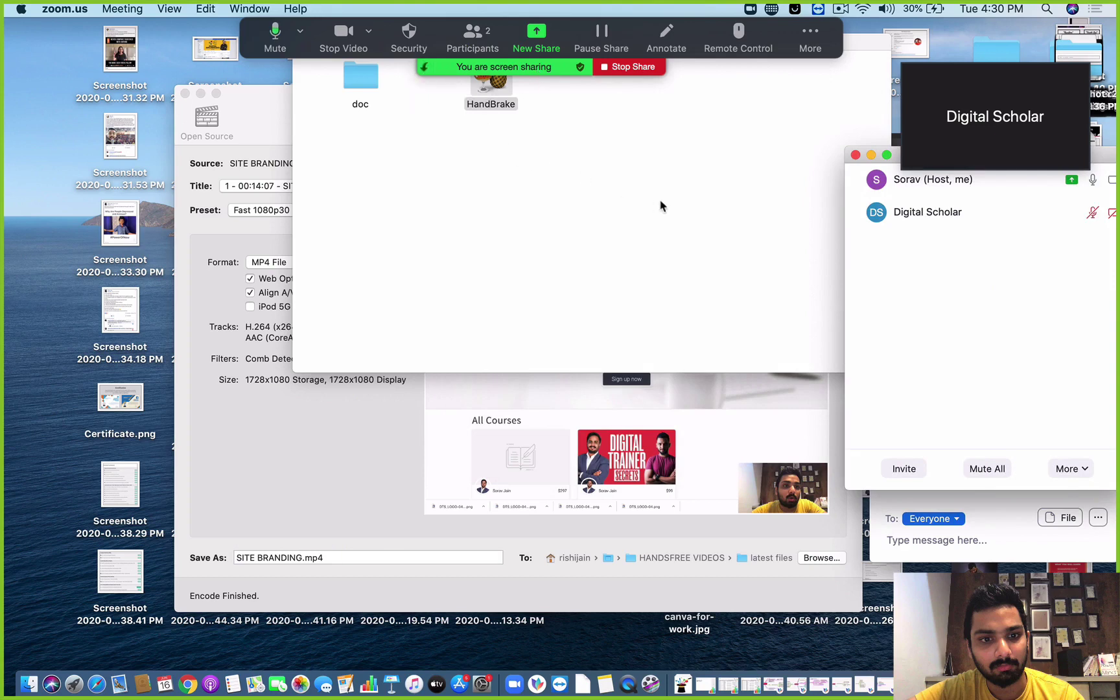
{"action": "mouse_move", "coordinate": [1073, 179]}
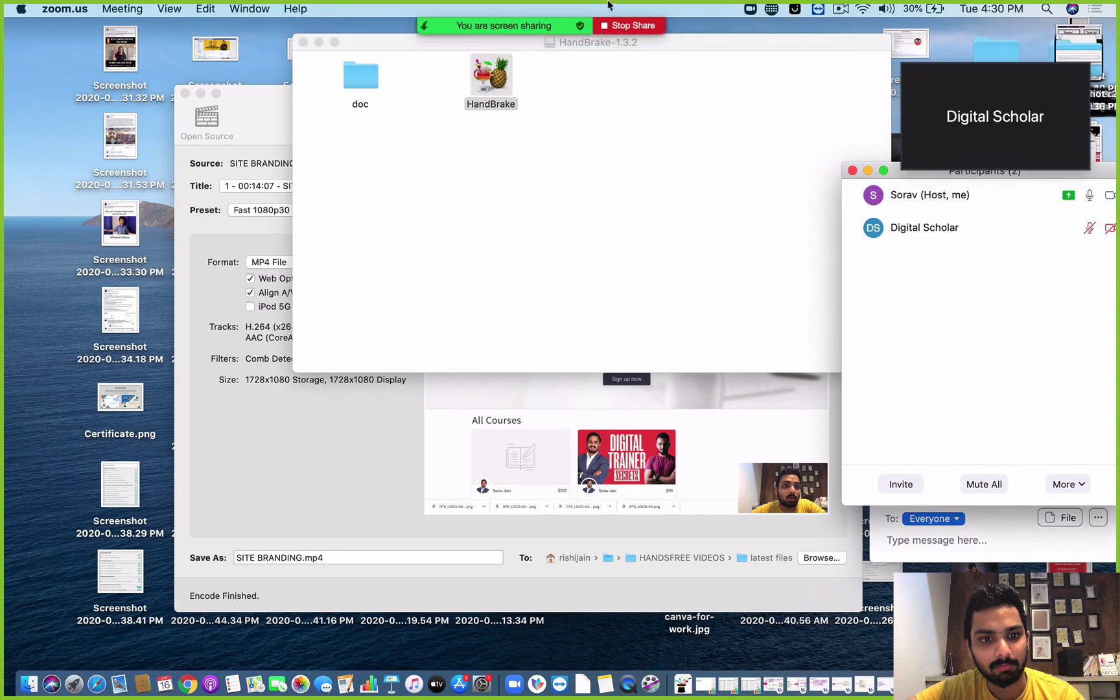
{"action": "mouse_move", "coordinate": [595, 42]}
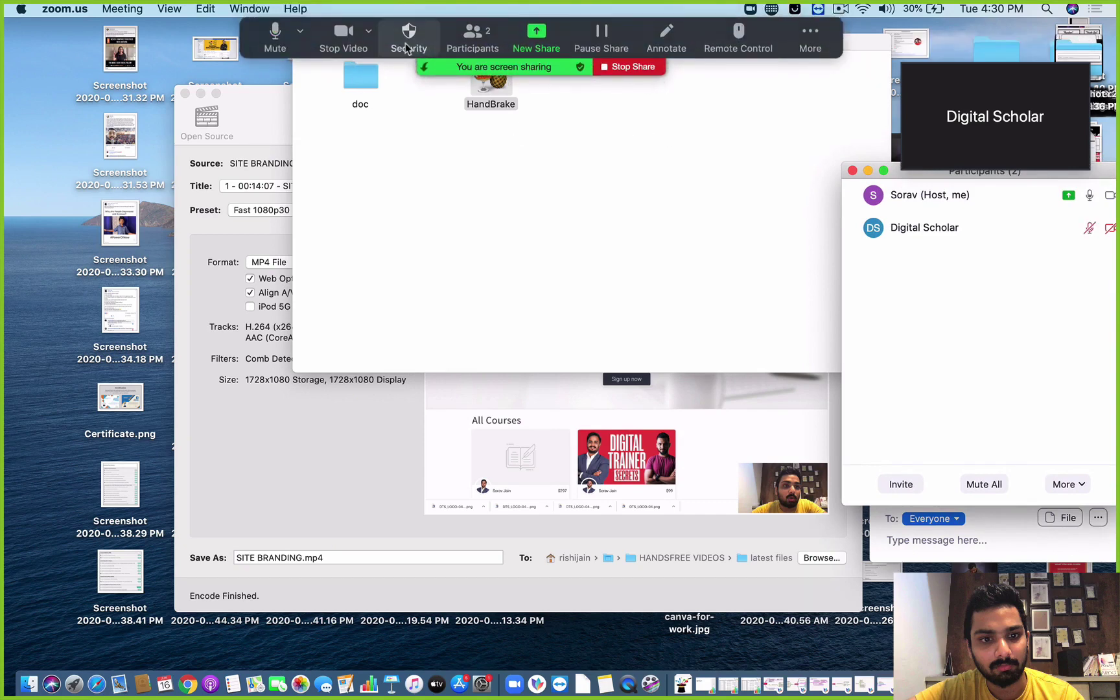
{"action": "left_click", "coordinate": [987, 550]}
{"action": "left_click_drag", "start_coordinate": [975, 281], "coordinate": [966, 273]}
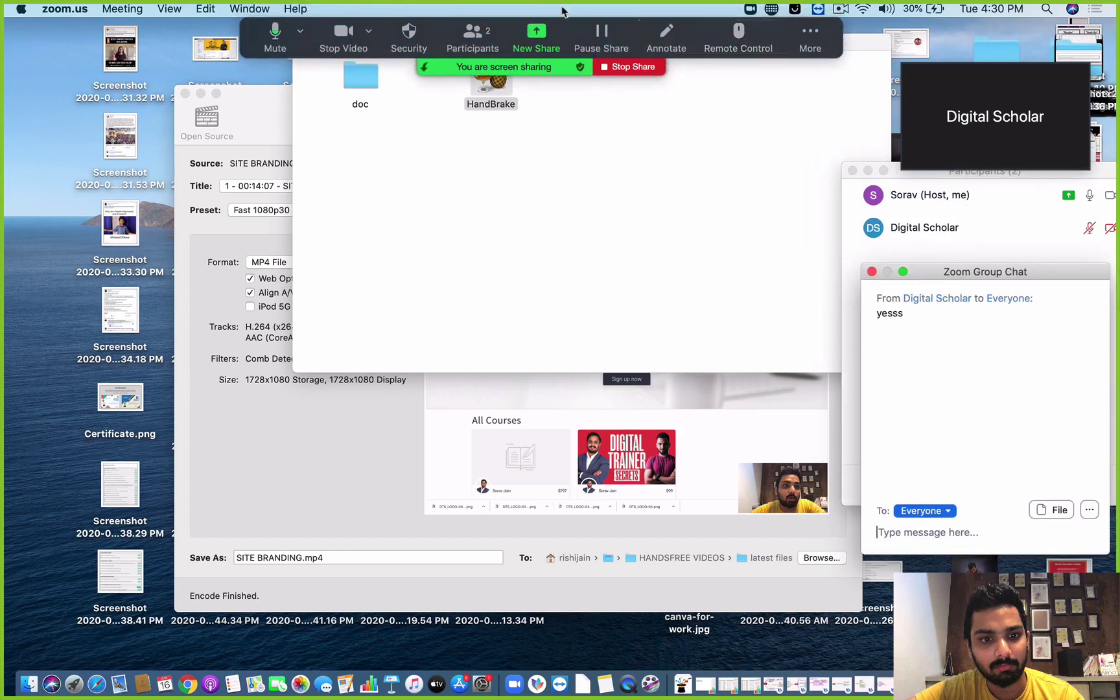
{"action": "left_click", "coordinate": [336, 50]}
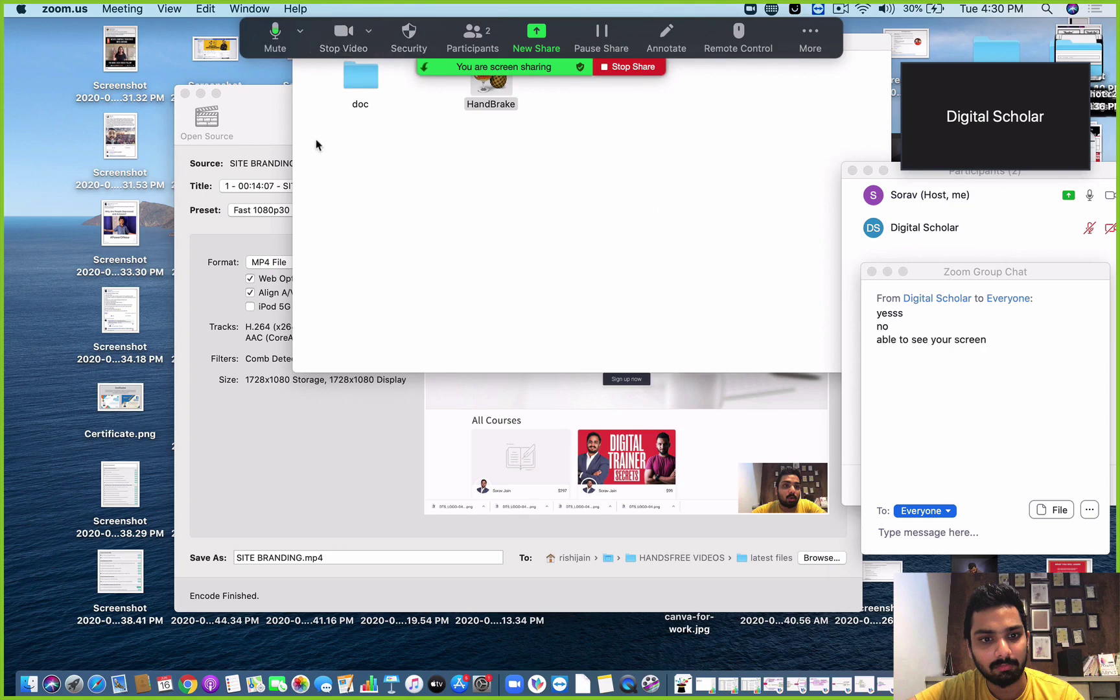
Close the HandBrake encode window and put away its folder window.
{"action": "left_click", "coordinate": [339, 219]}
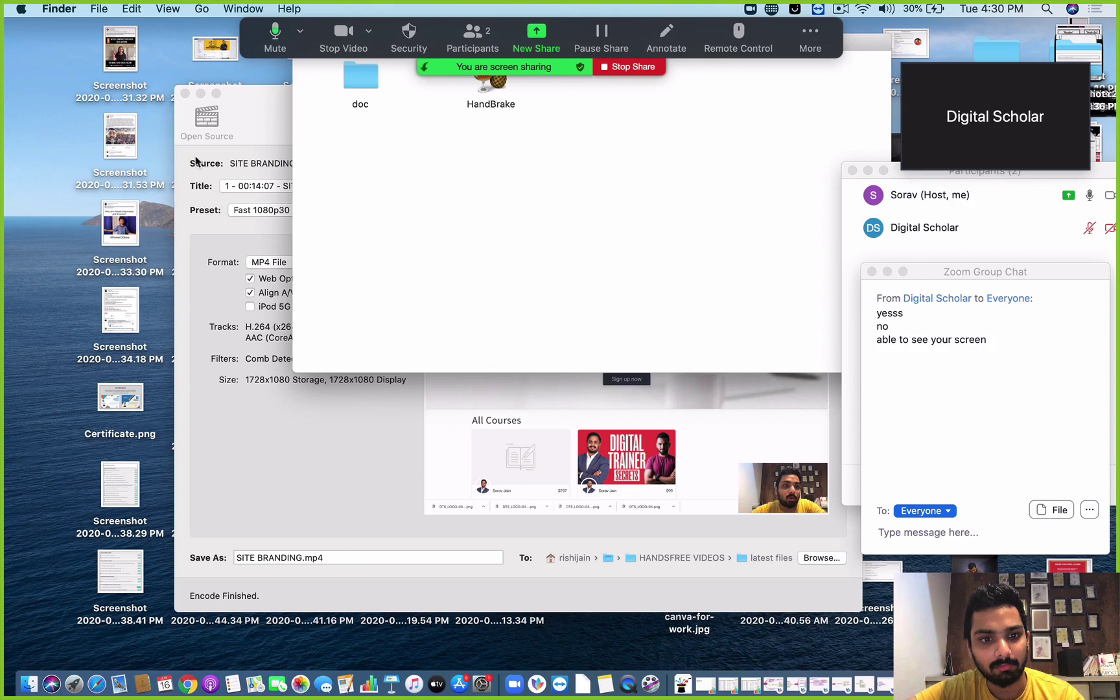
{"action": "left_click", "coordinate": [185, 93]}
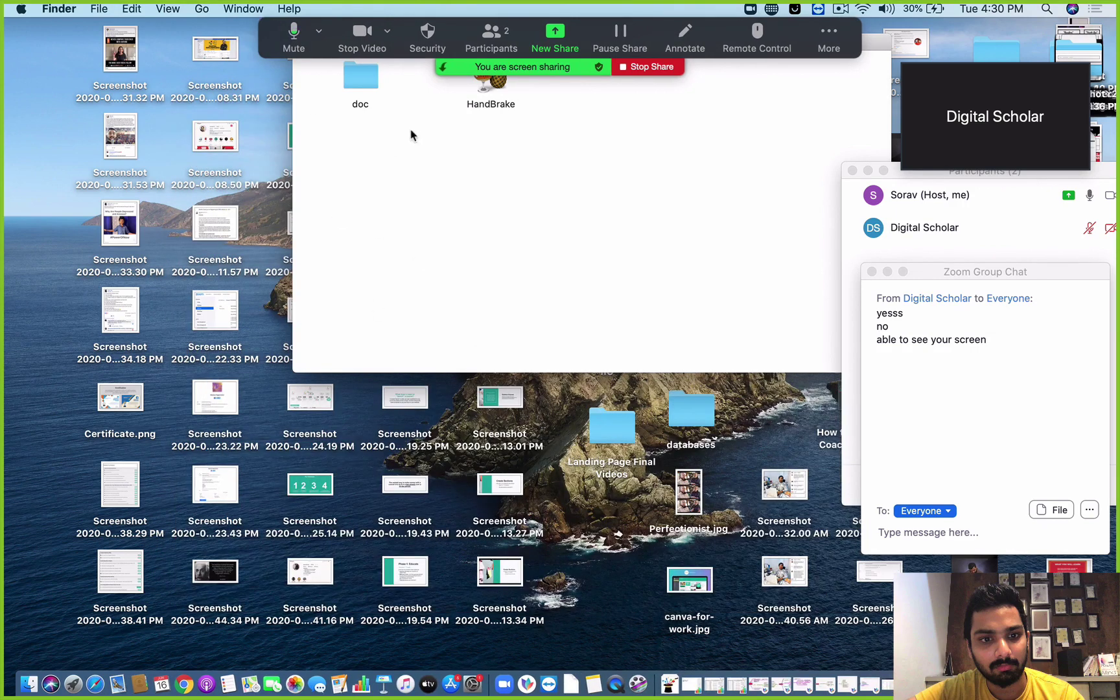
{"action": "left_click_drag", "start_coordinate": [875, 41], "coordinate": [865, 126]}
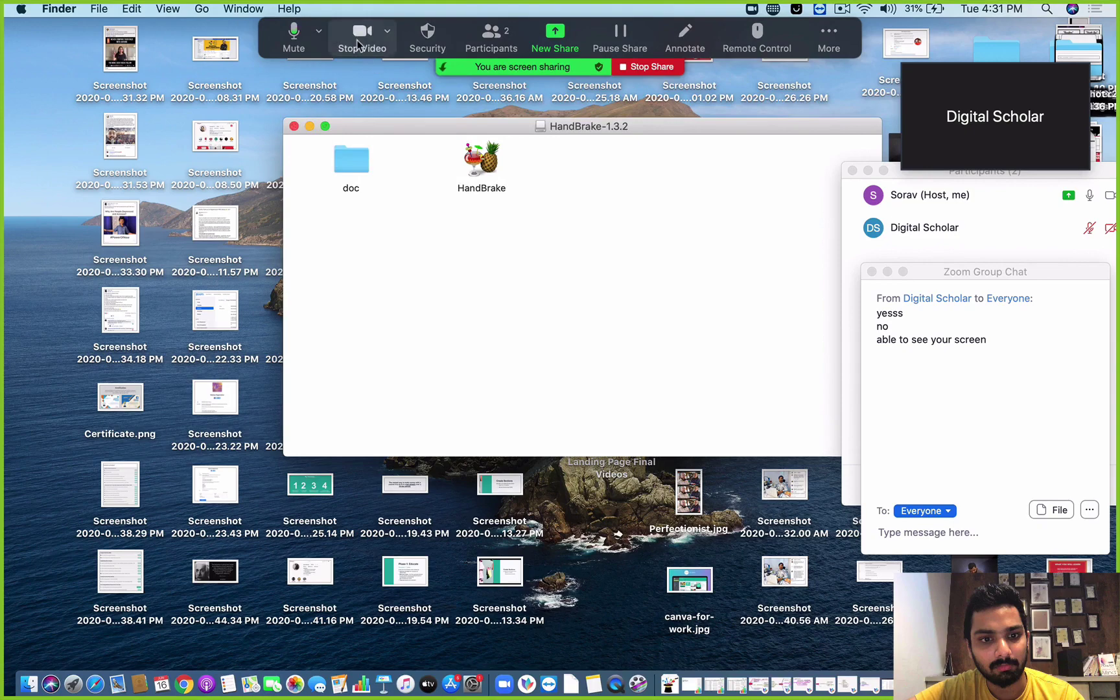
{"action": "left_click", "coordinate": [310, 127]}
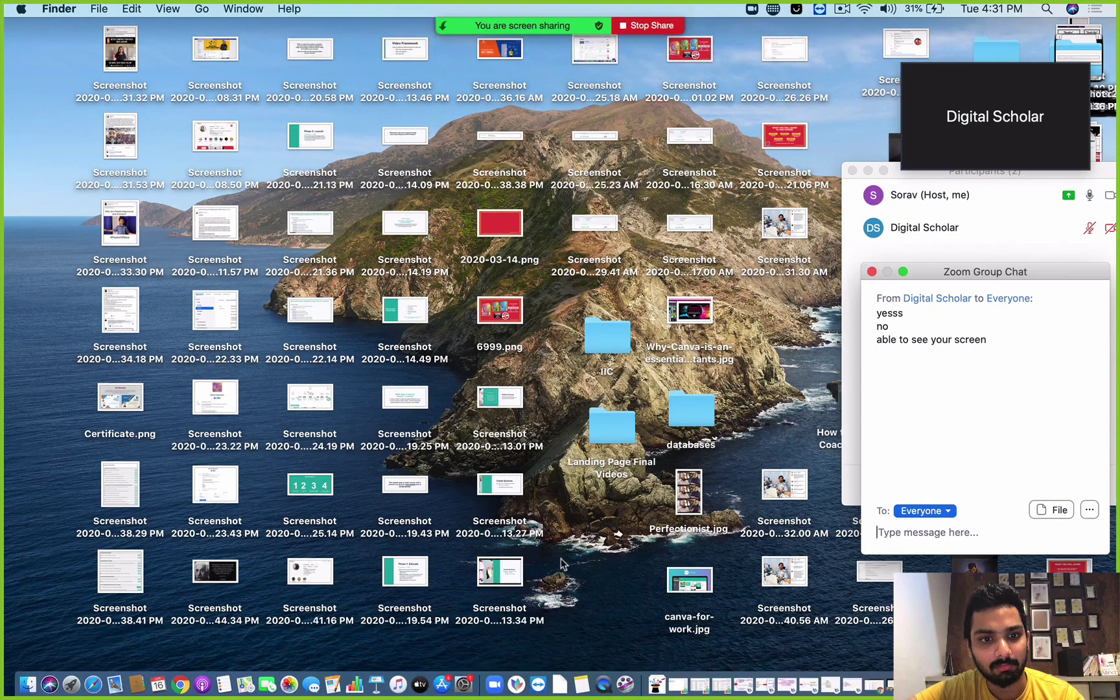
Show Zenler's Live Webinars page in Chrome and open Zoom's chat via More > Chat.
{"action": "left_click", "coordinate": [156, 647]}
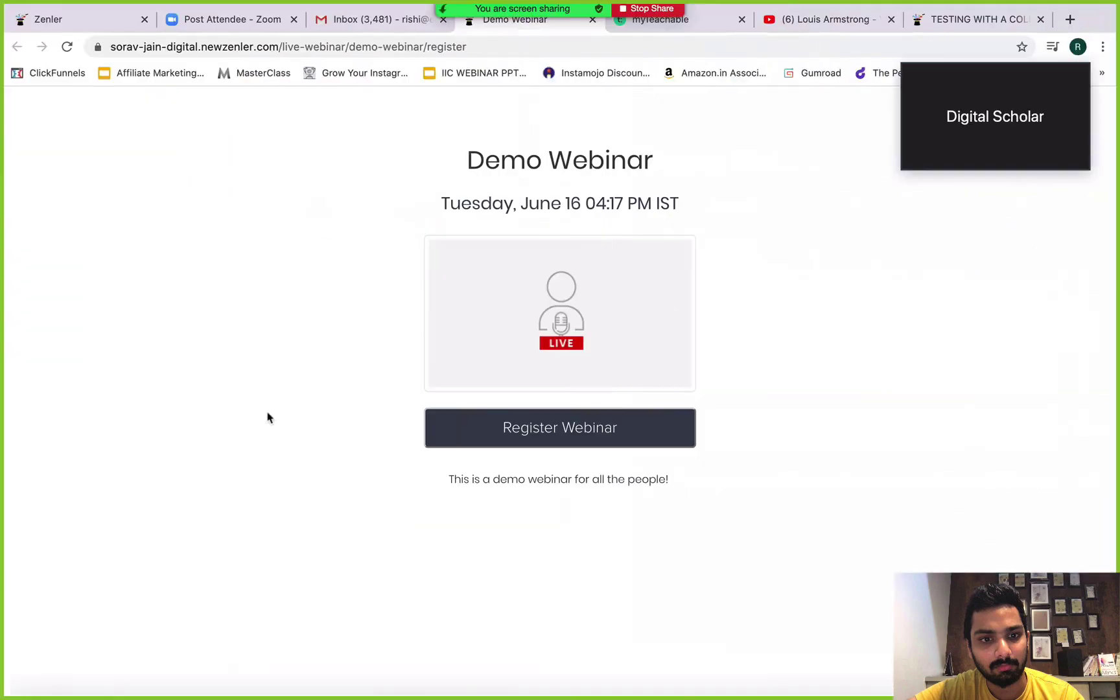
{"action": "left_click", "coordinate": [83, 19]}
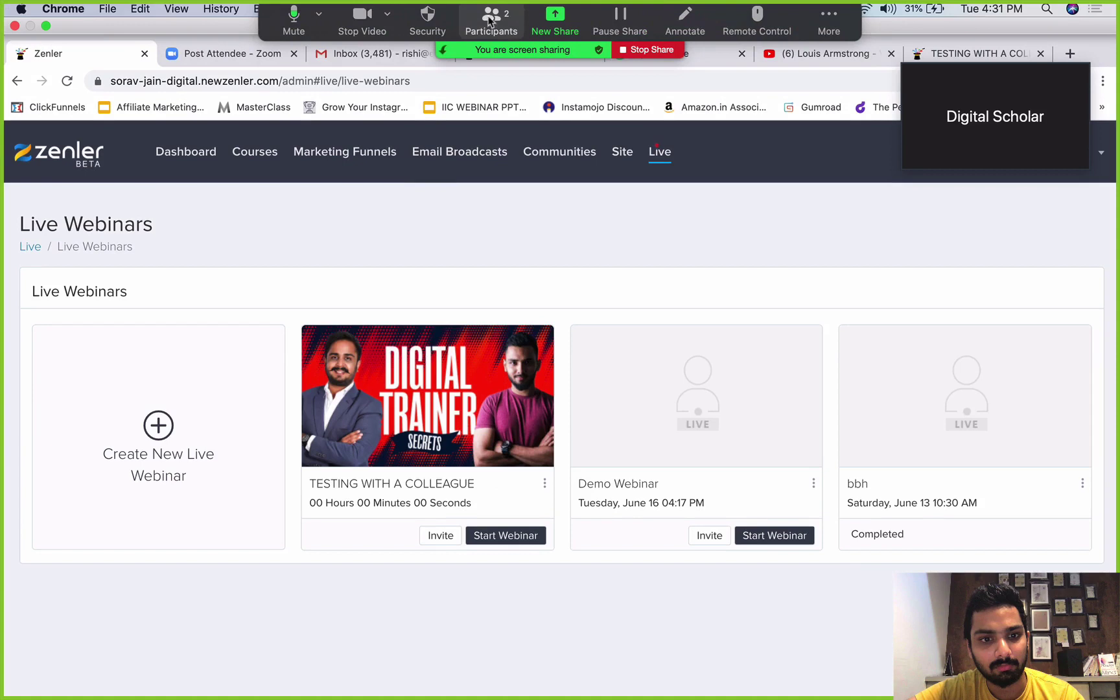
{"action": "left_click", "coordinate": [827, 22]}
{"action": "left_click", "coordinate": [833, 58]}
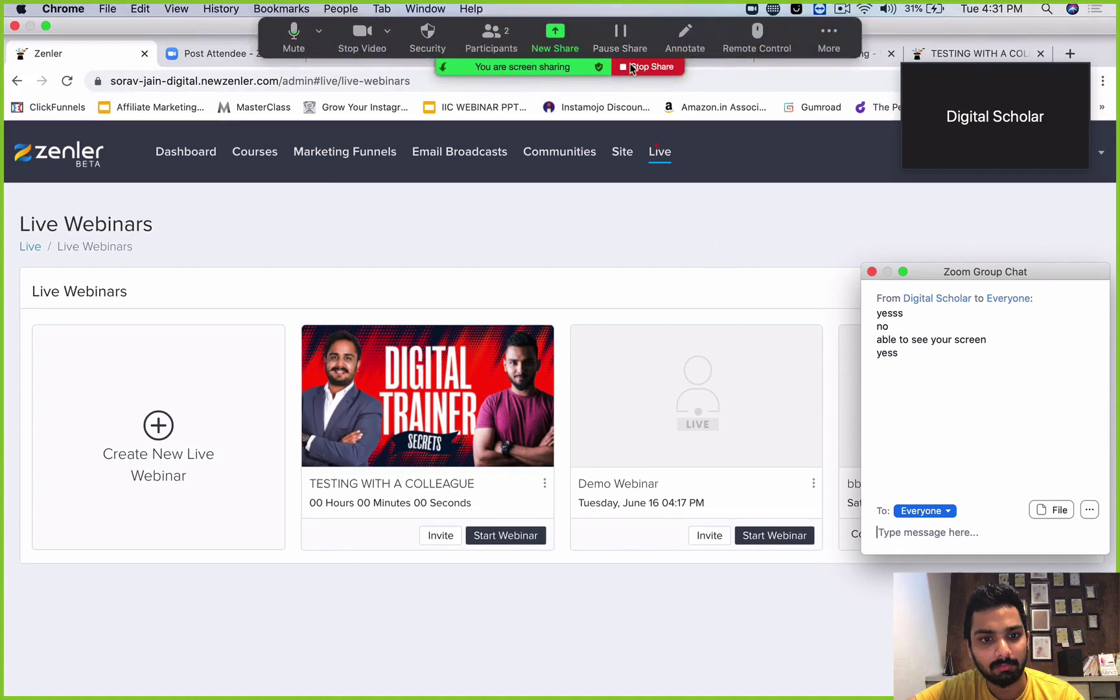
Stop sharing, end the meeting for all, and close the saved chat file window.
{"action": "left_click", "coordinate": [633, 68]}
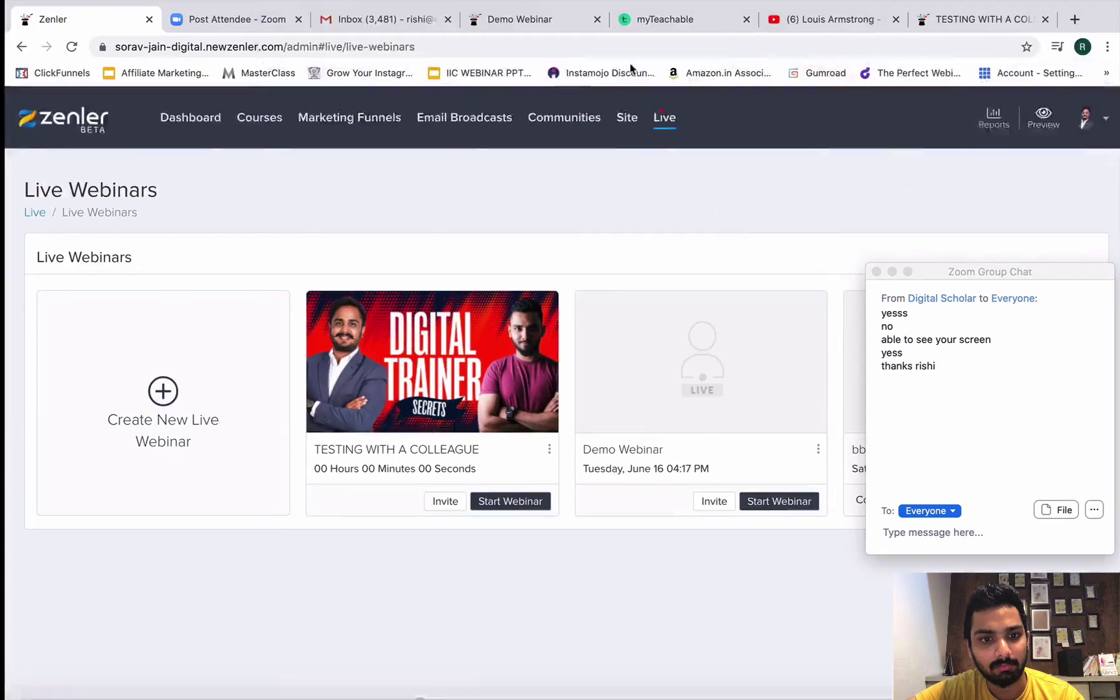
{"action": "left_click", "coordinate": [838, 590]}
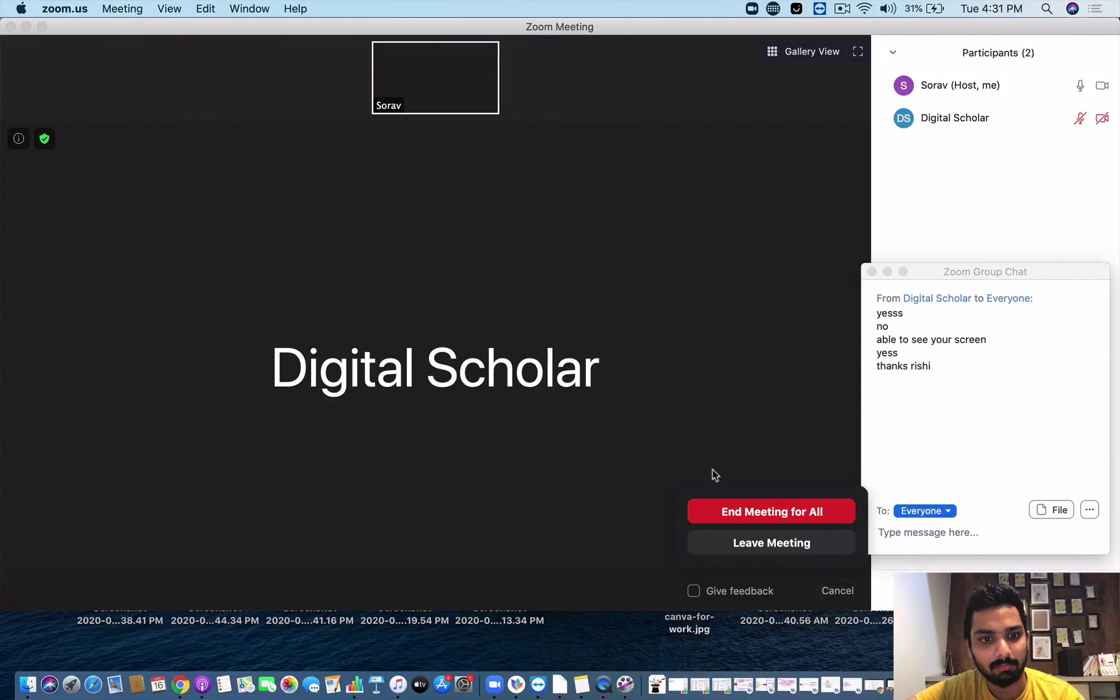
{"action": "left_click", "coordinate": [744, 510]}
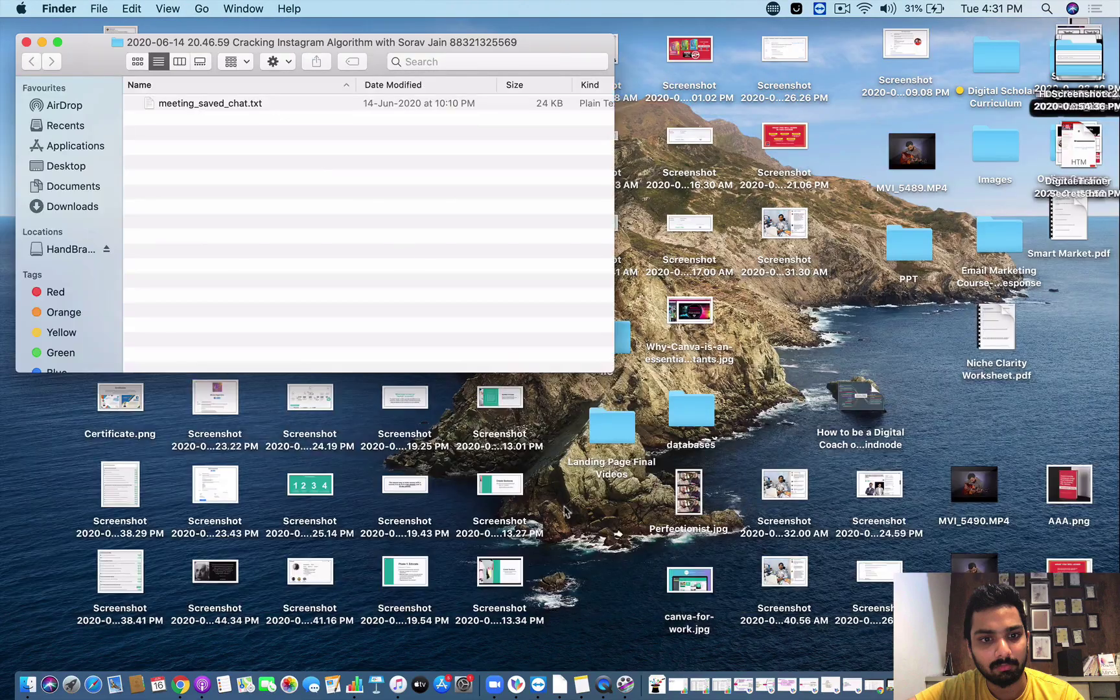
{"action": "left_click", "coordinate": [27, 42]}
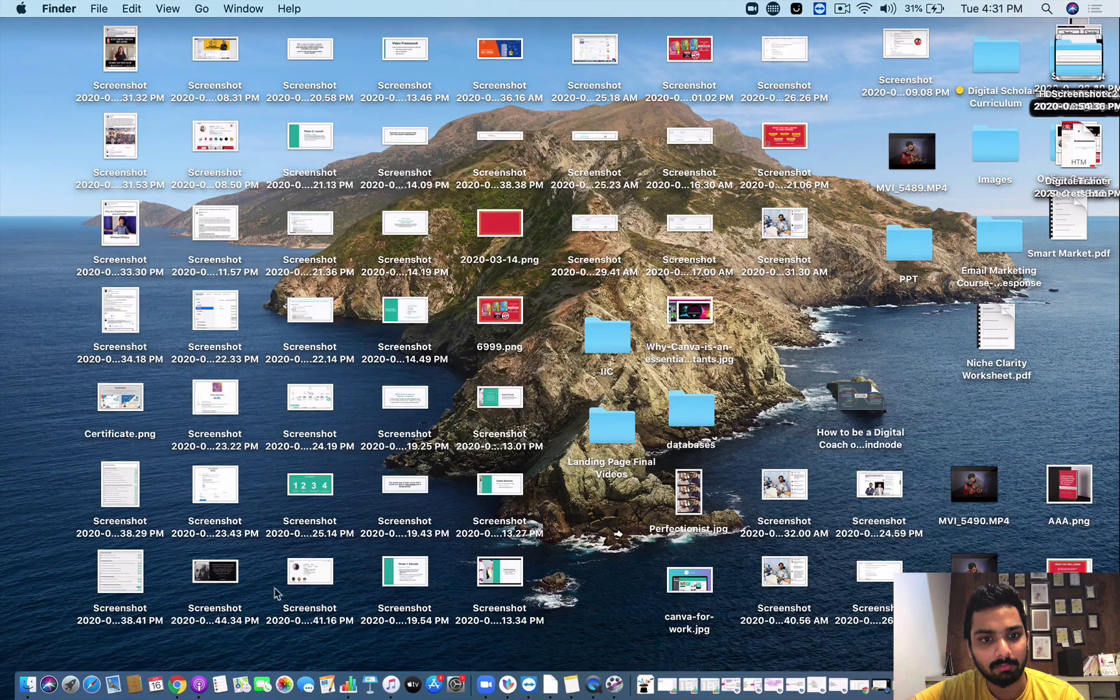
Return to Zenler's Live Webinars admin page in full-screen Chrome and open Live.
{"action": "left_click", "coordinate": [177, 693]}
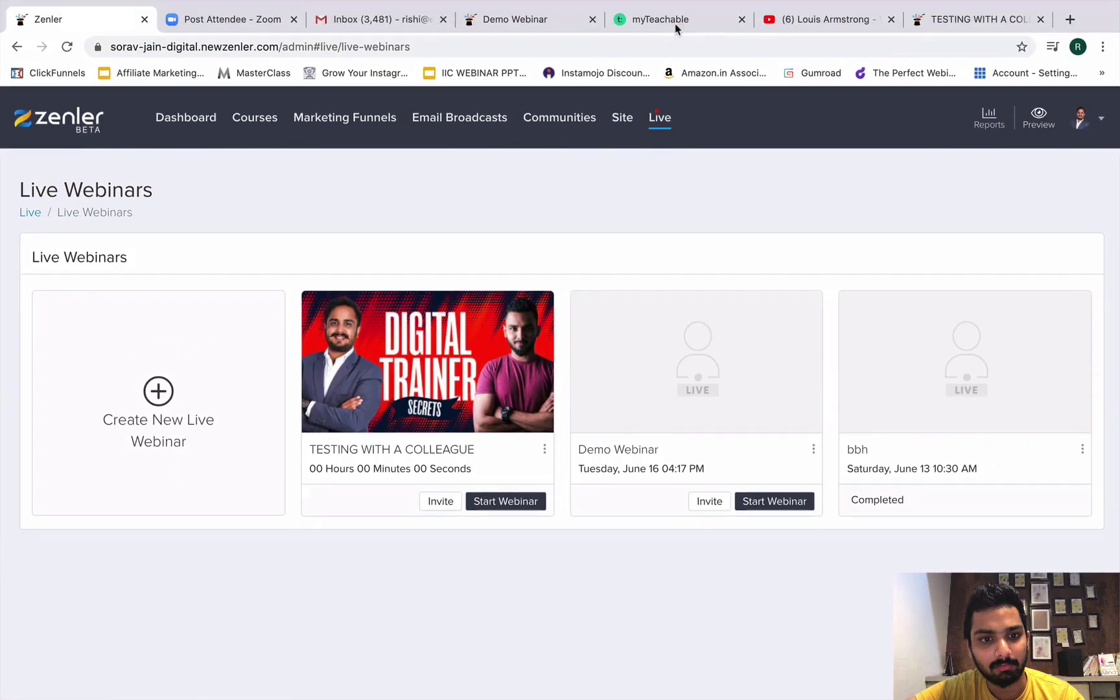
{"action": "mouse_move", "coordinate": [486, 2]}
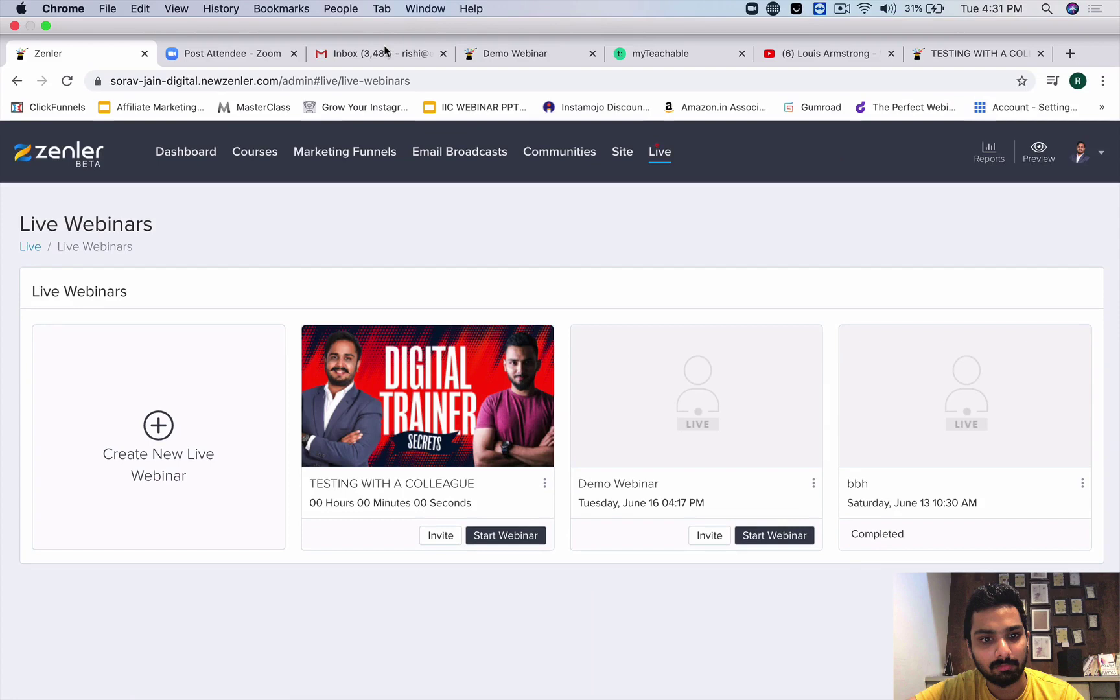
{"action": "left_click", "coordinate": [269, 55]}
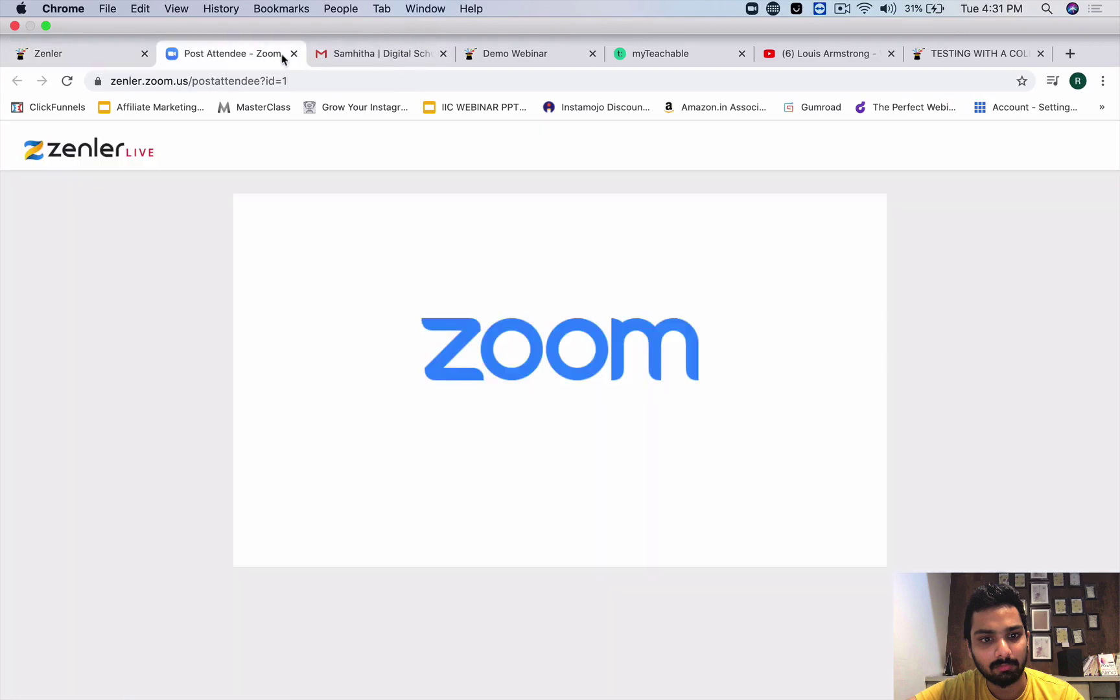
{"action": "left_click", "coordinate": [841, 10]}
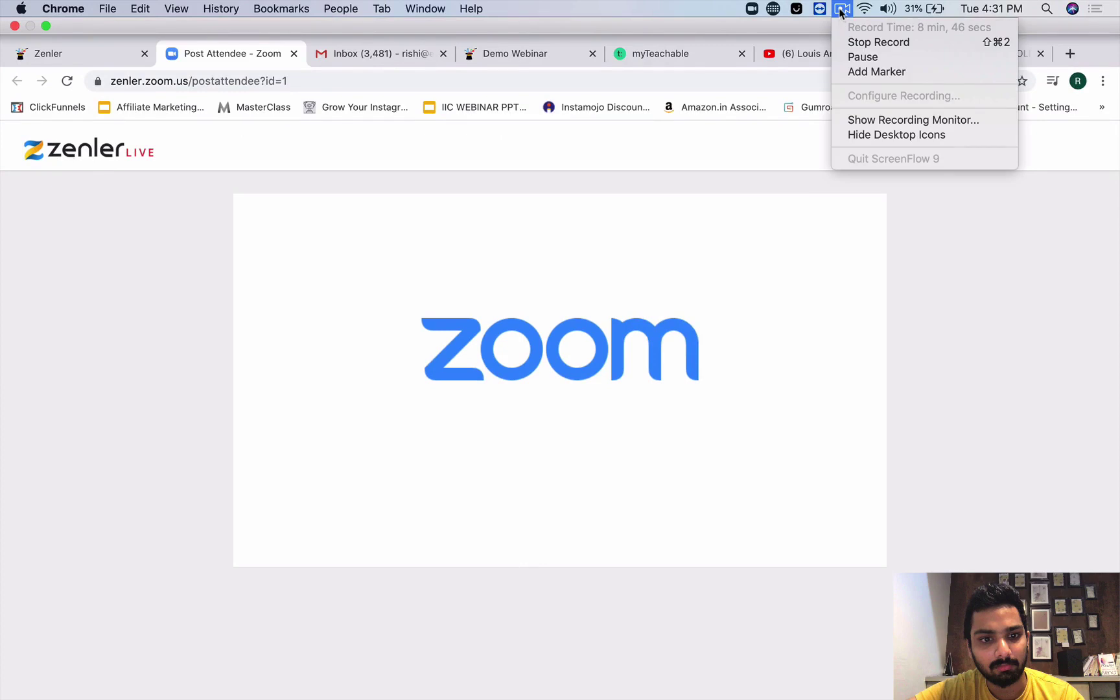
{"action": "left_click", "coordinate": [842, 10]}
{"action": "key", "text": "ctrl+super+f"}
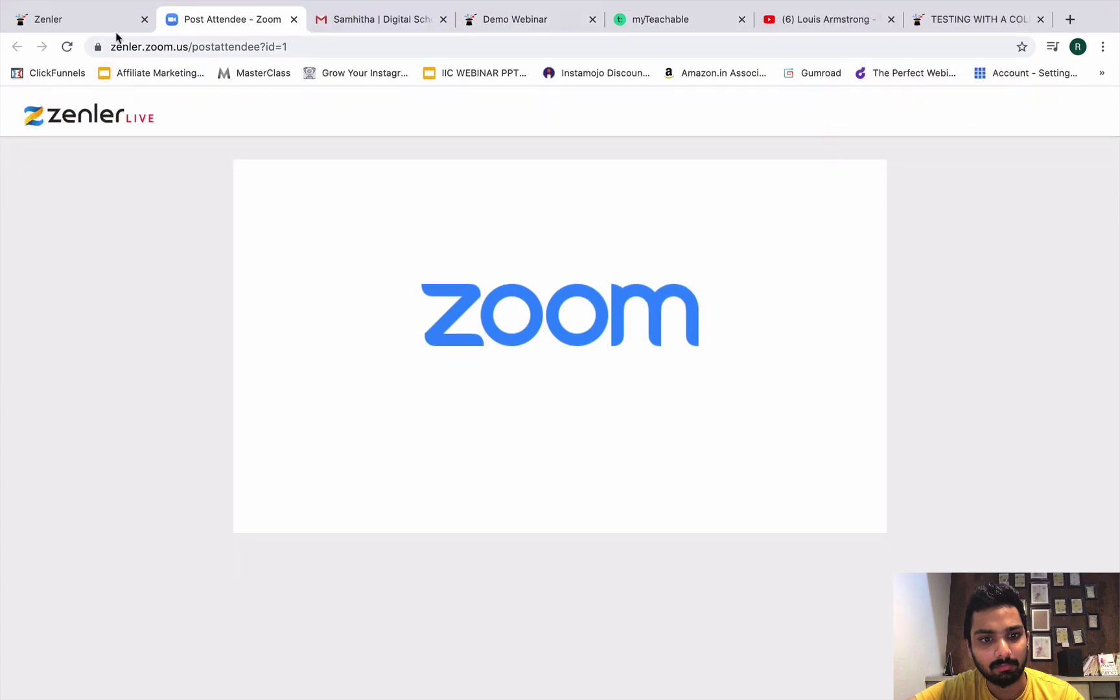
{"action": "left_click", "coordinate": [525, 18]}
{"action": "left_click", "coordinate": [84, 26]}
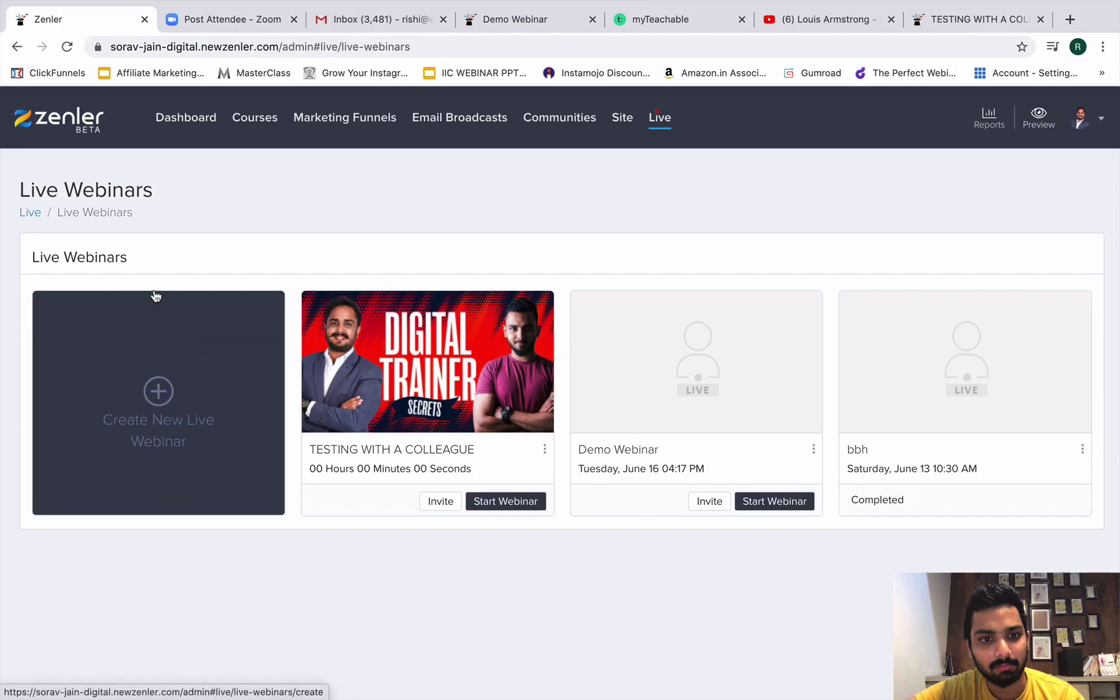
{"action": "left_click", "coordinate": [662, 117]}
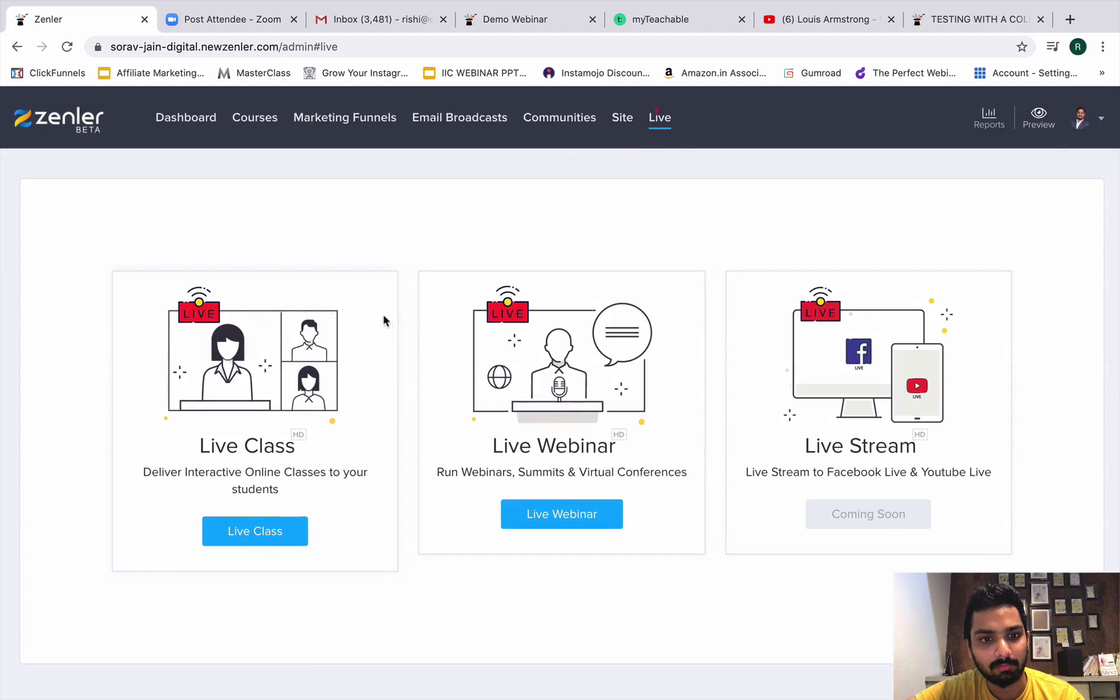
Start a new live class 'FIRST LIVE CLASS WITH COMMUNITY!' describing three things: 1) XYX, 2) ABC.
{"action": "left_click", "coordinate": [250, 532]}
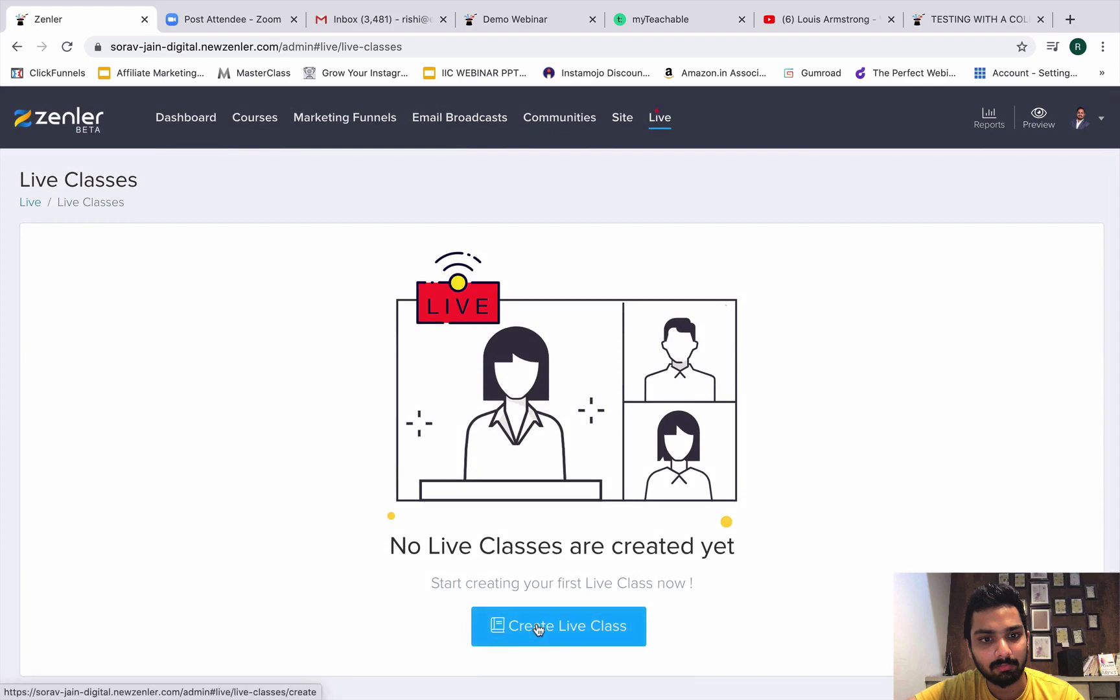
{"action": "left_click", "coordinate": [537, 627]}
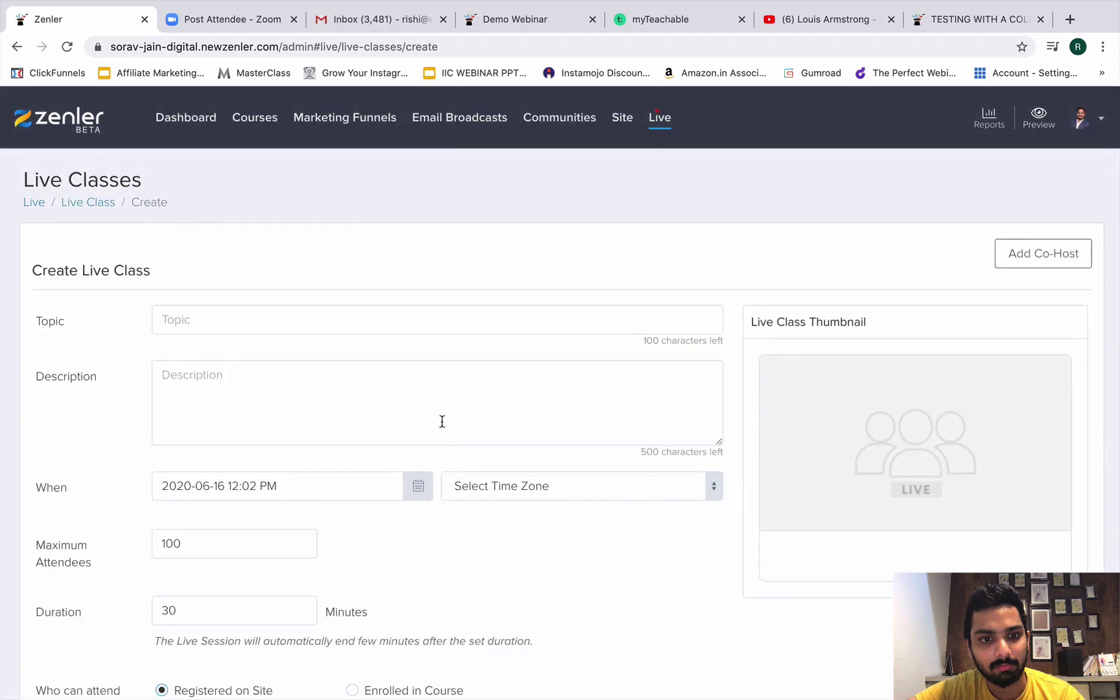
{"action": "left_click", "coordinate": [418, 325]}
{"action": "type", "text": "Fl"}
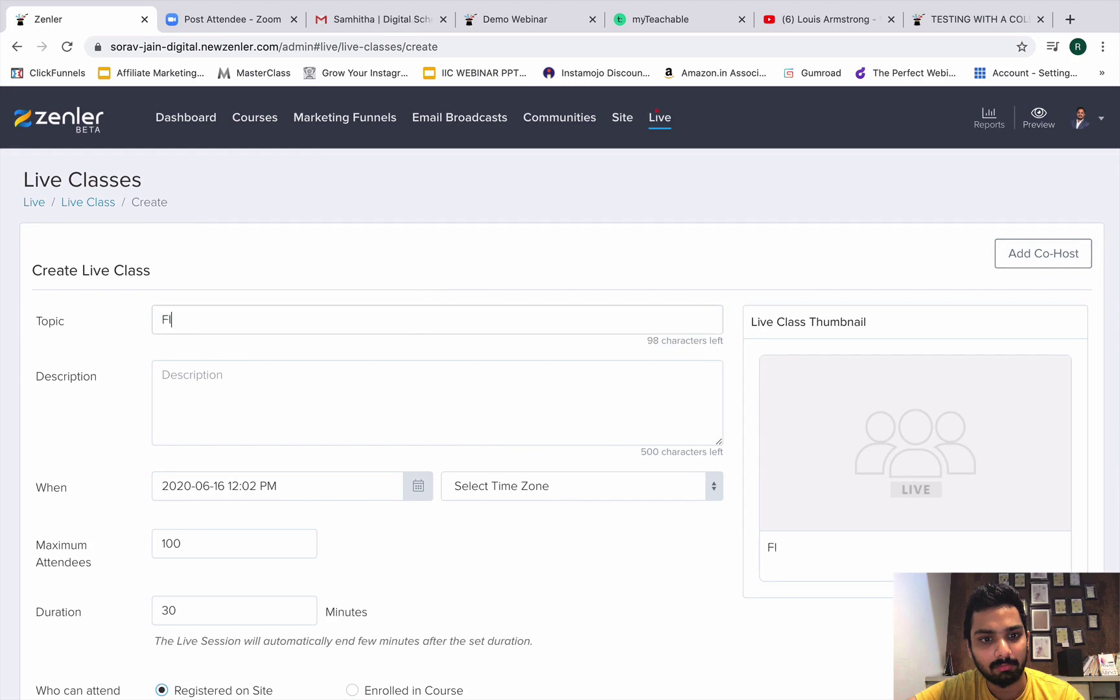
{"action": "type", "text": "RST LIV"}
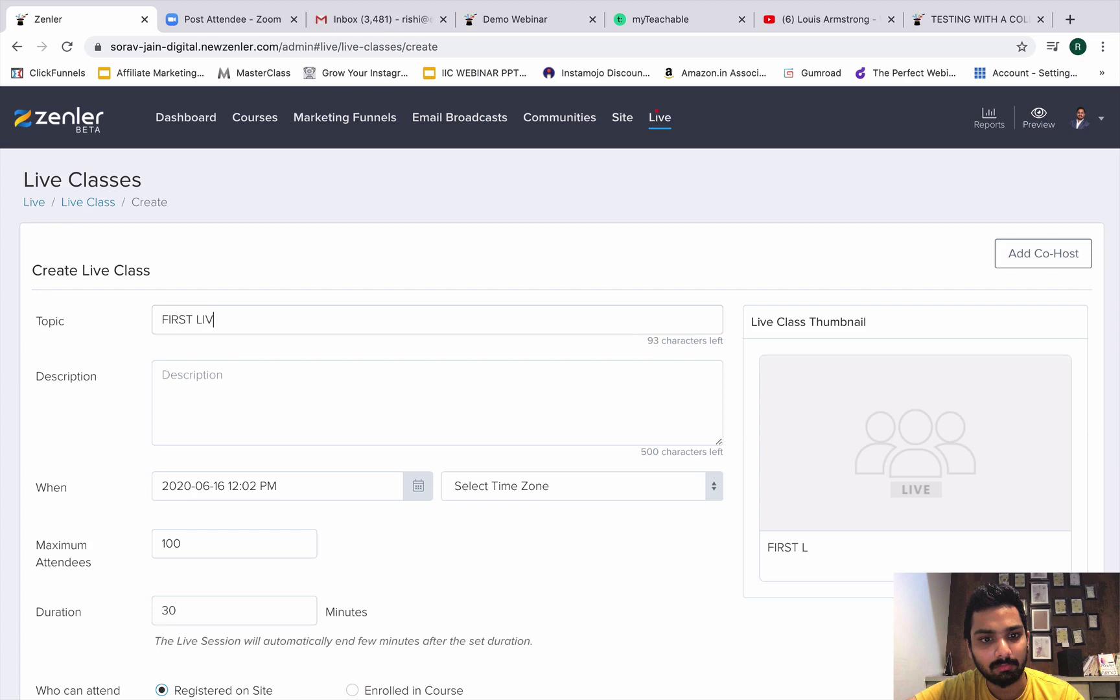
{"action": "type", "text": "E CLASS WITH COM"}
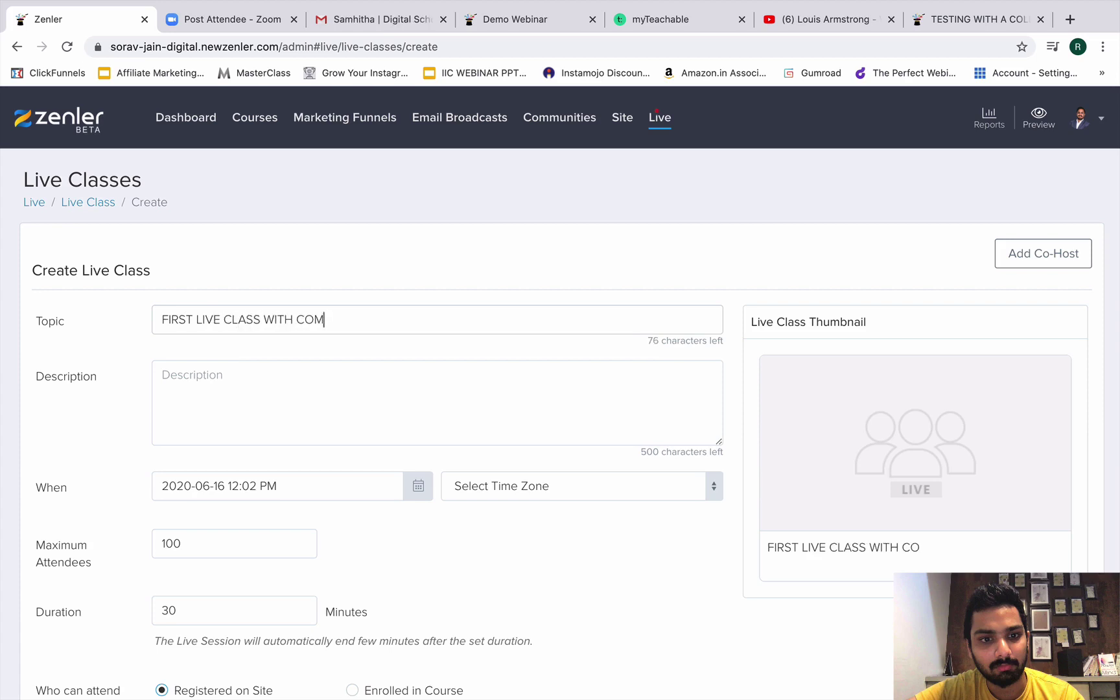
{"action": "type", "text": "MUNITY!"}
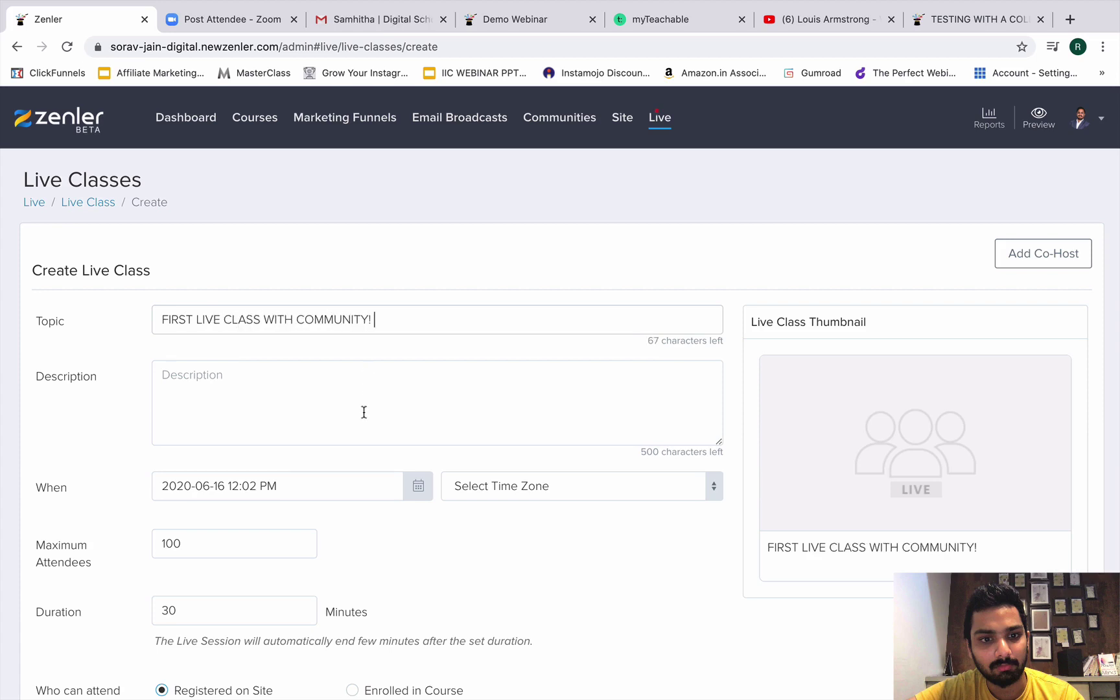
{"action": "type", "text": "I WILL B"}
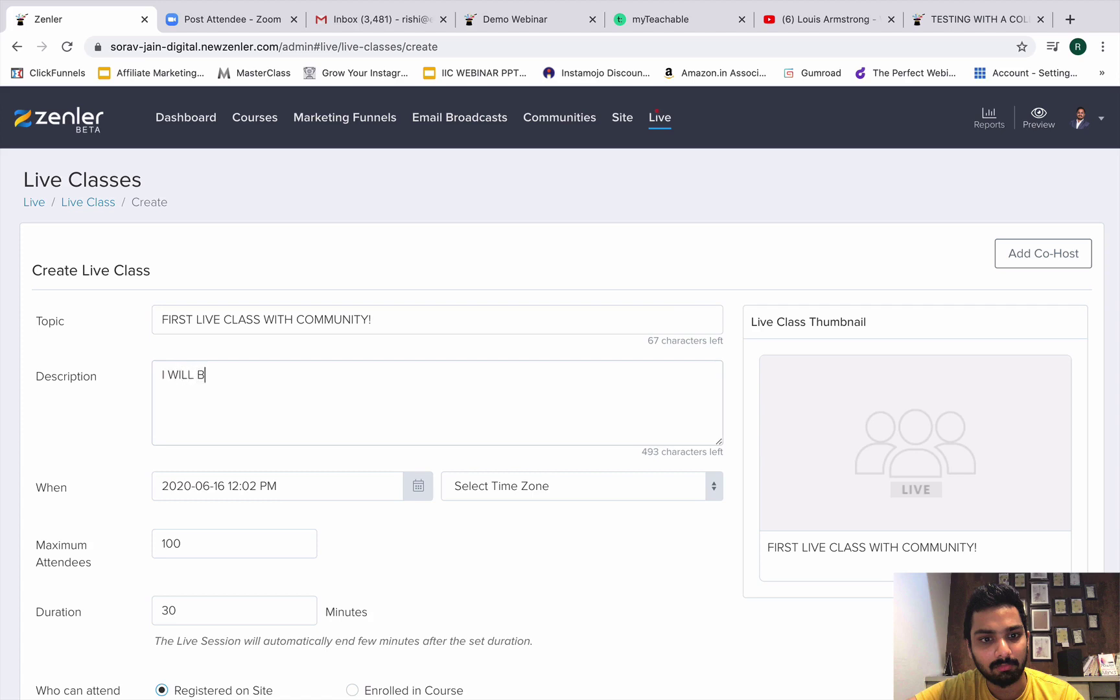
{"action": "type", "text": "E TEACHING 3 TH"}
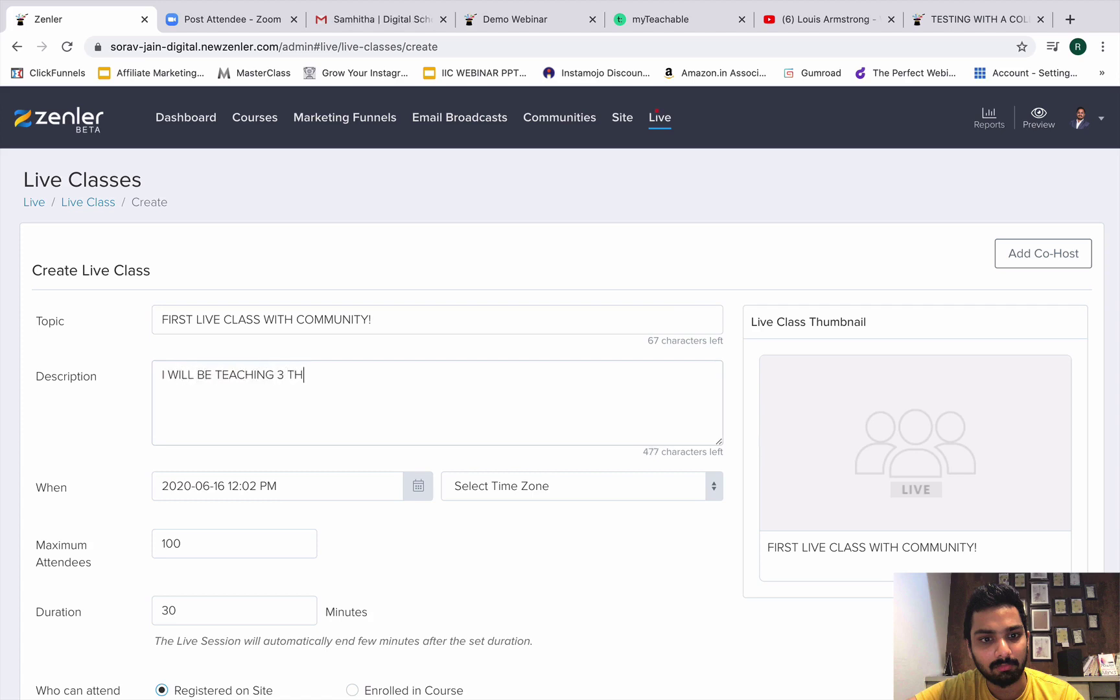
{"action": "type", "text": "INGS TODAY"}
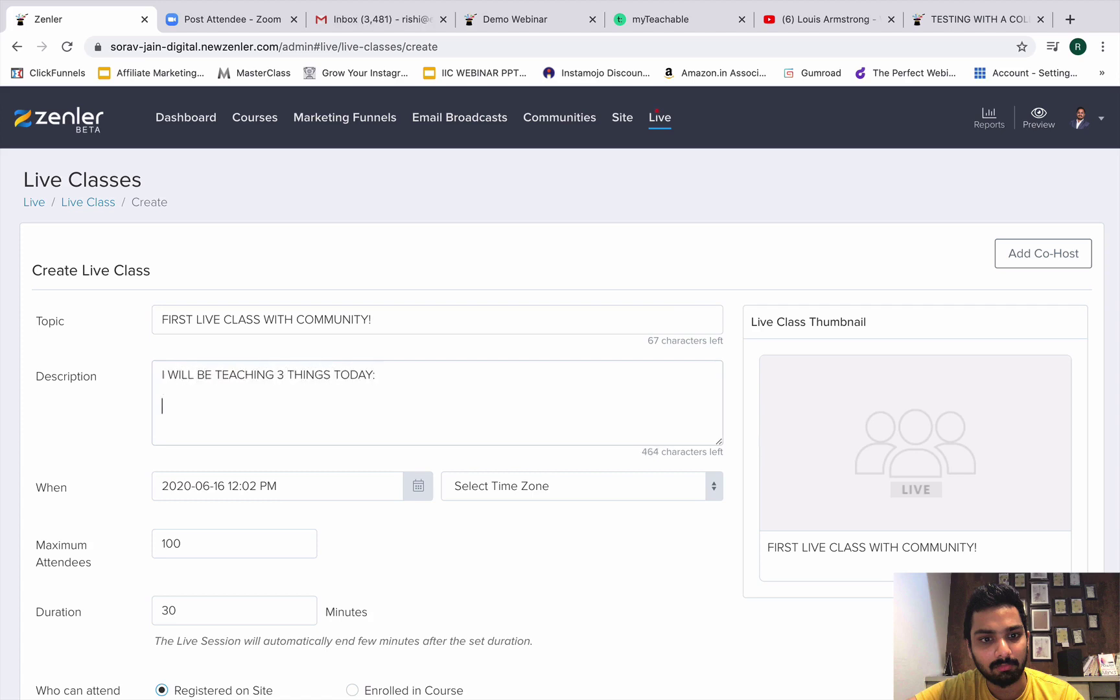
{"action": "type", "text": ":  1) XYX"}
{"action": "key", "text": "Return"}
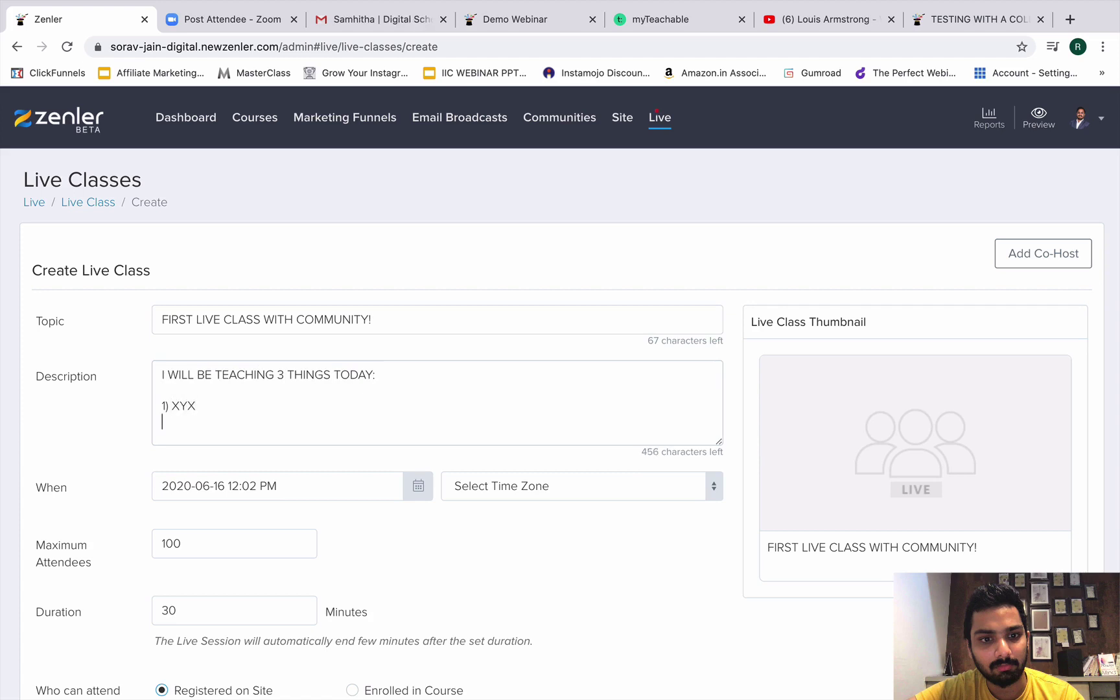
{"action": "type", "text": "2) ABC"}
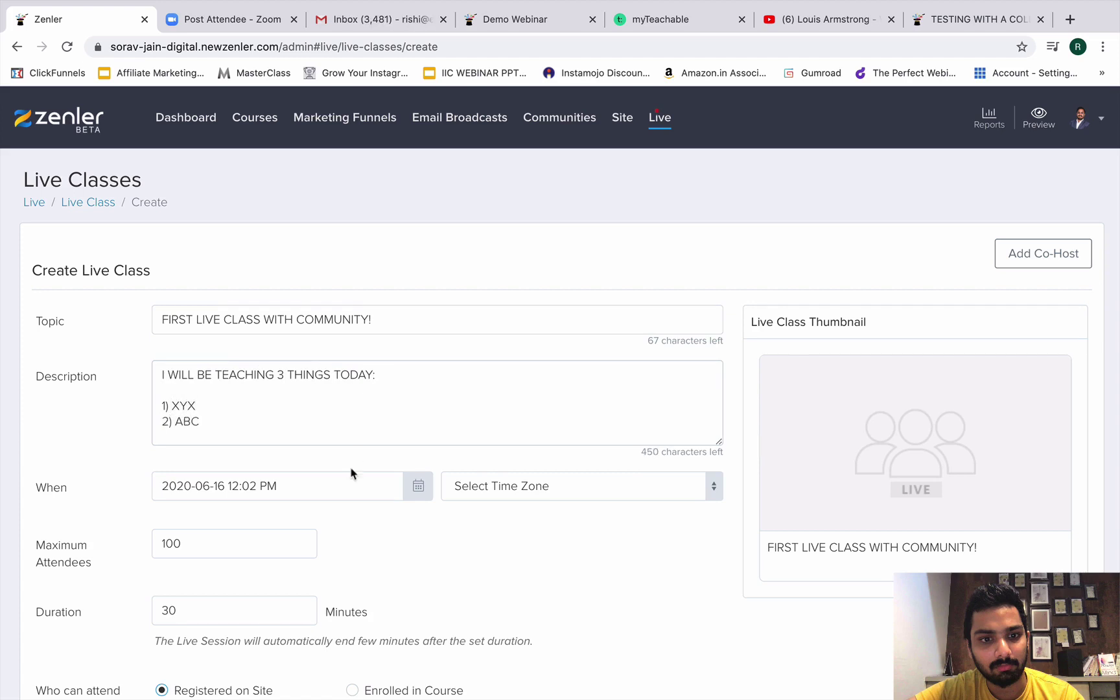
Set the class time zone to Asia/Kolkata.
{"action": "scroll", "coordinate": [363, 466], "scroll_direction": "down", "scroll_amount": 1}
{"action": "left_click", "coordinate": [414, 446]}
{"action": "left_click", "coordinate": [512, 446]}
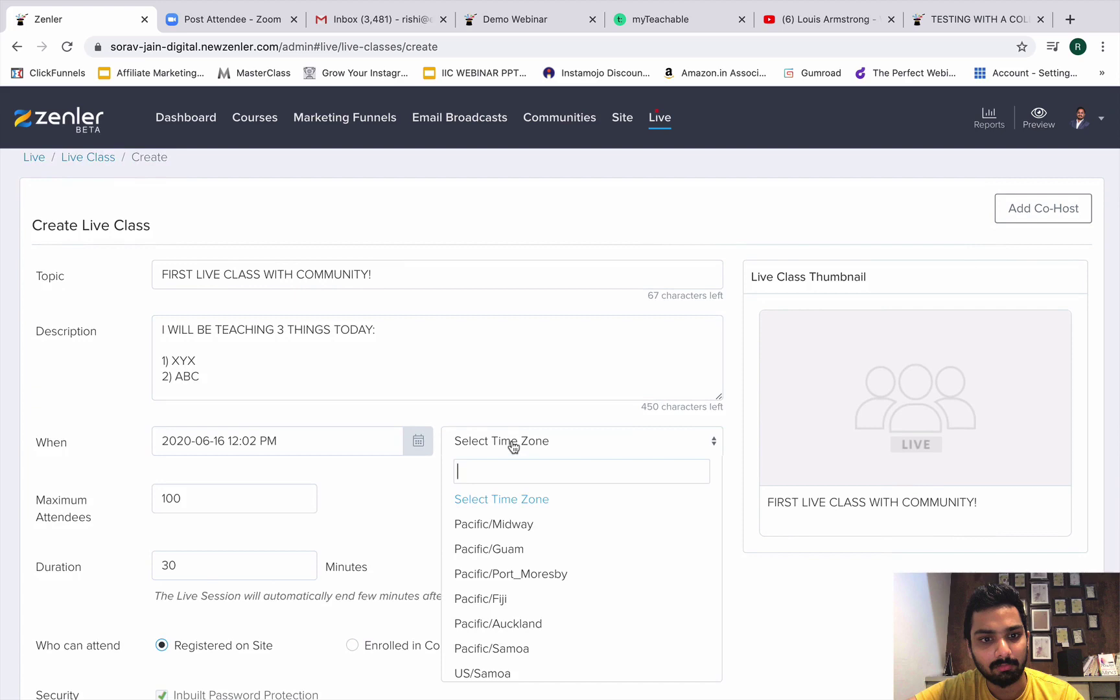
{"action": "type", "text": "ASIA"}
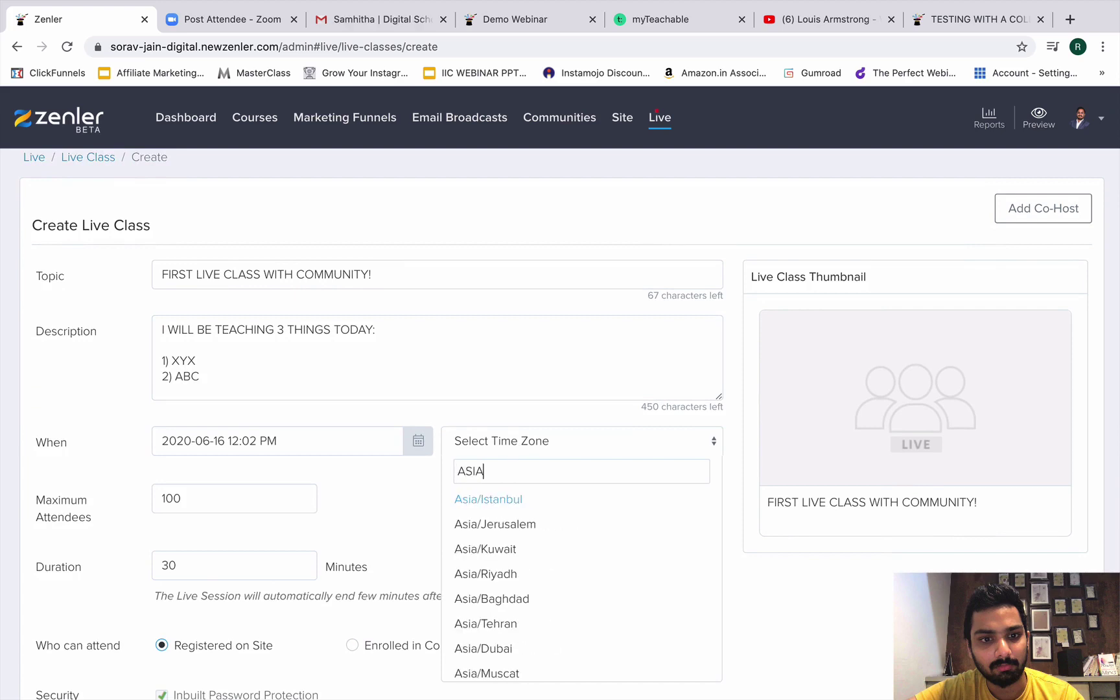
{"action": "type", "text": "/KOL"}
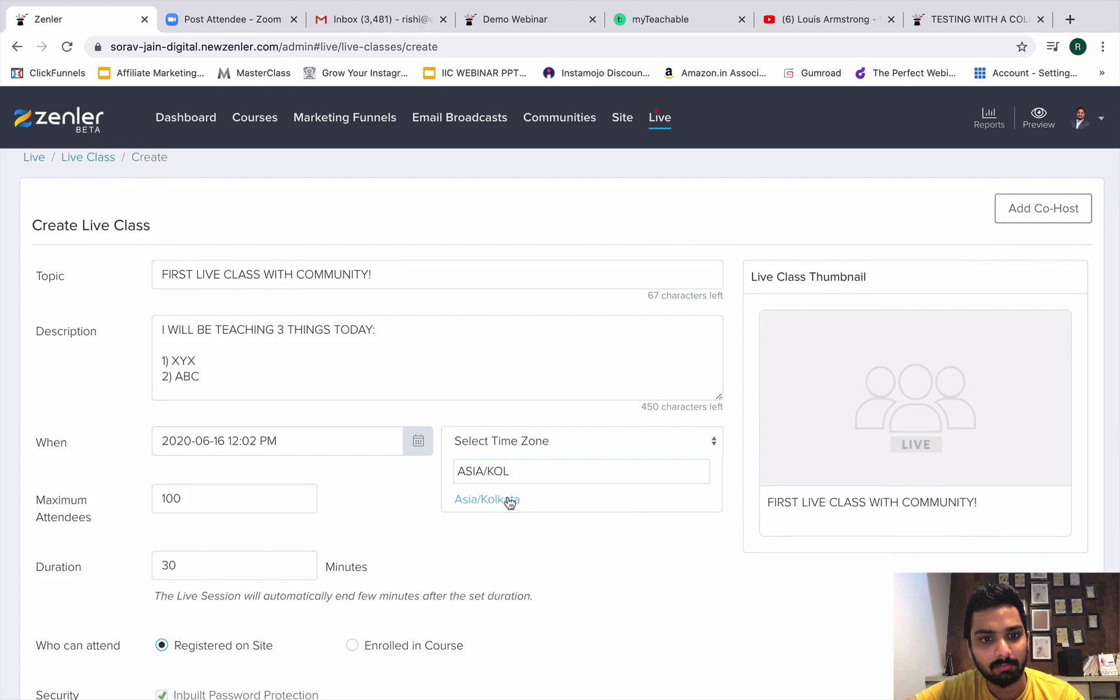
{"action": "left_click", "coordinate": [507, 499]}
Set the start to 2020-06-16 at 5:02 PM using the hour arrows.
{"action": "left_click", "coordinate": [416, 441]}
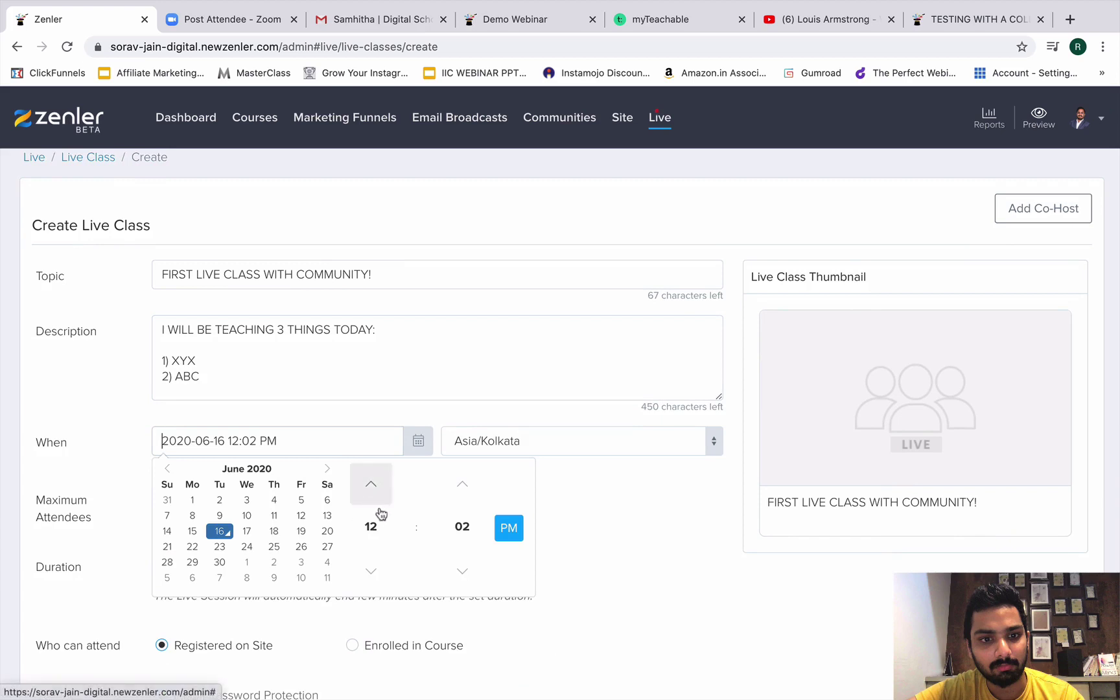
{"action": "left_click", "coordinate": [373, 580]}
{"action": "left_click", "coordinate": [373, 580]}
{"action": "left_click", "coordinate": [373, 581]}
{"action": "left_click", "coordinate": [376, 500]}
{"action": "left_click", "coordinate": [376, 501]}
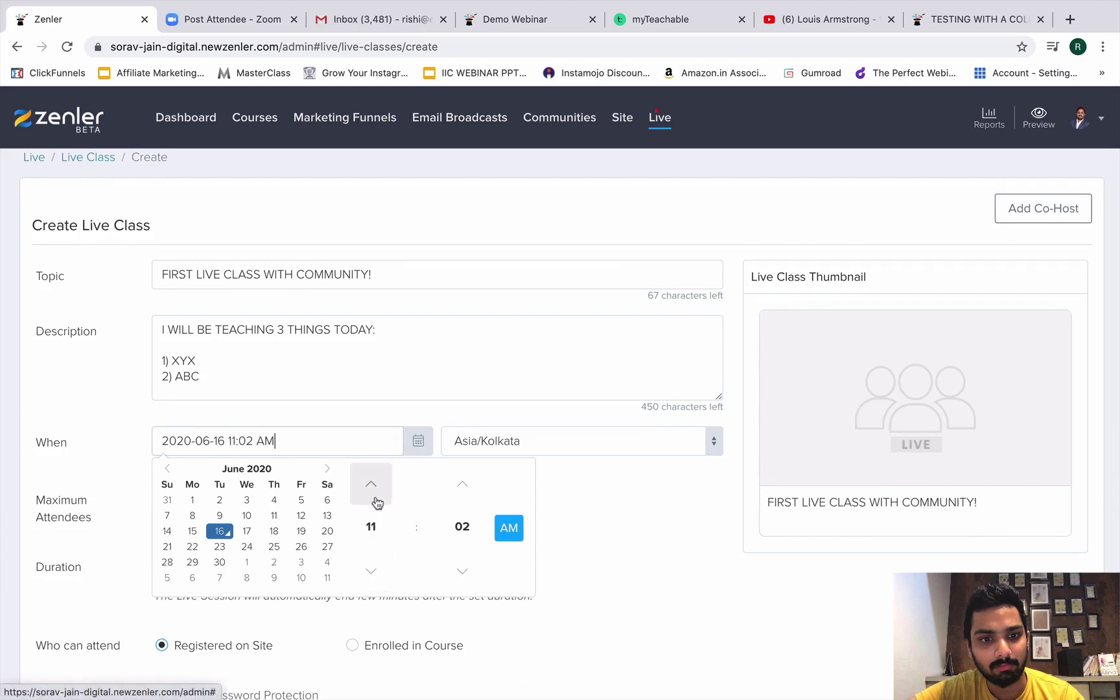
{"action": "left_click", "coordinate": [378, 502]}
{"action": "left_click", "coordinate": [378, 502]}
{"action": "left_click", "coordinate": [378, 502]}
{"action": "left_click", "coordinate": [371, 493]}
{"action": "left_click", "coordinate": [371, 493]}
{"action": "left_click", "coordinate": [370, 493]}
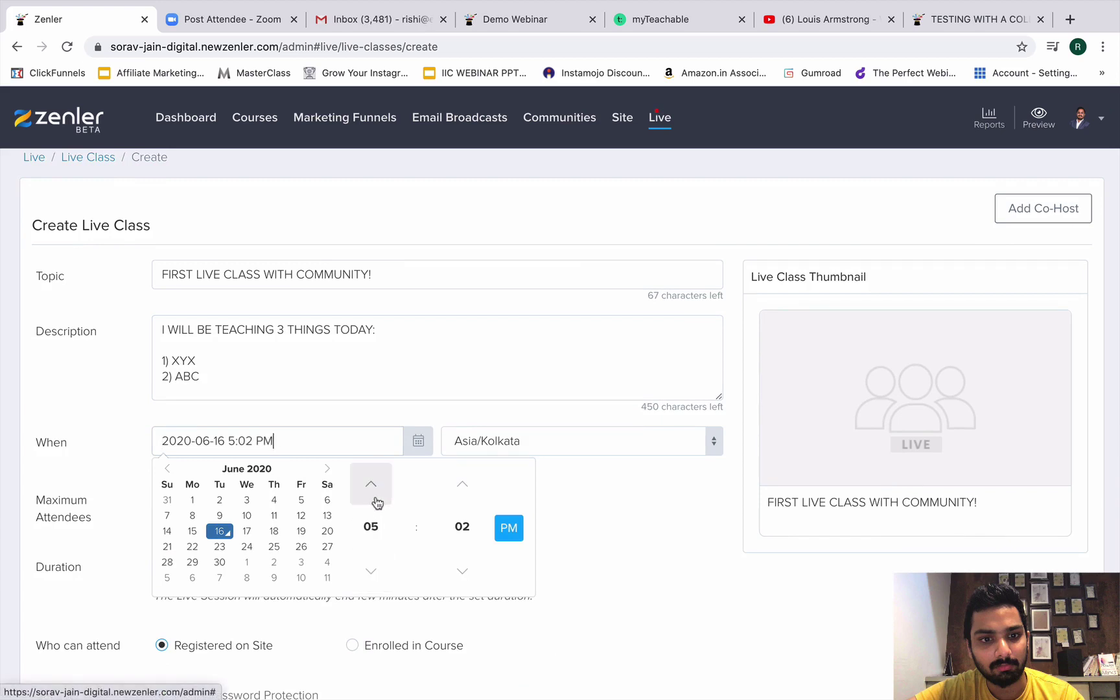
{"action": "left_click", "coordinate": [374, 583]}
{"action": "left_click", "coordinate": [570, 557]}
{"action": "scroll", "coordinate": [253, 500], "scroll_direction": "down", "scroll_amount": 3}
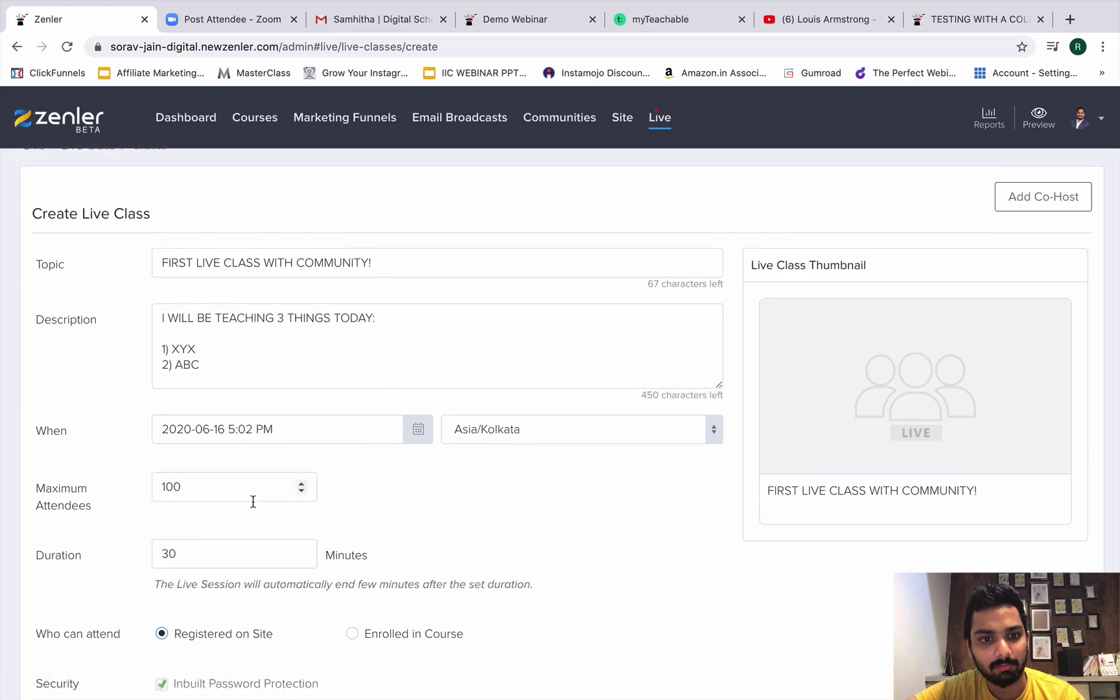
{"action": "left_click_drag", "start_coordinate": [235, 420], "coordinate": [150, 407]}
Correct Maximum Attendees from 3004 to 300 and set Duration to 90.
{"action": "type", "text": "300"}
{"action": "type", "text": "4"}
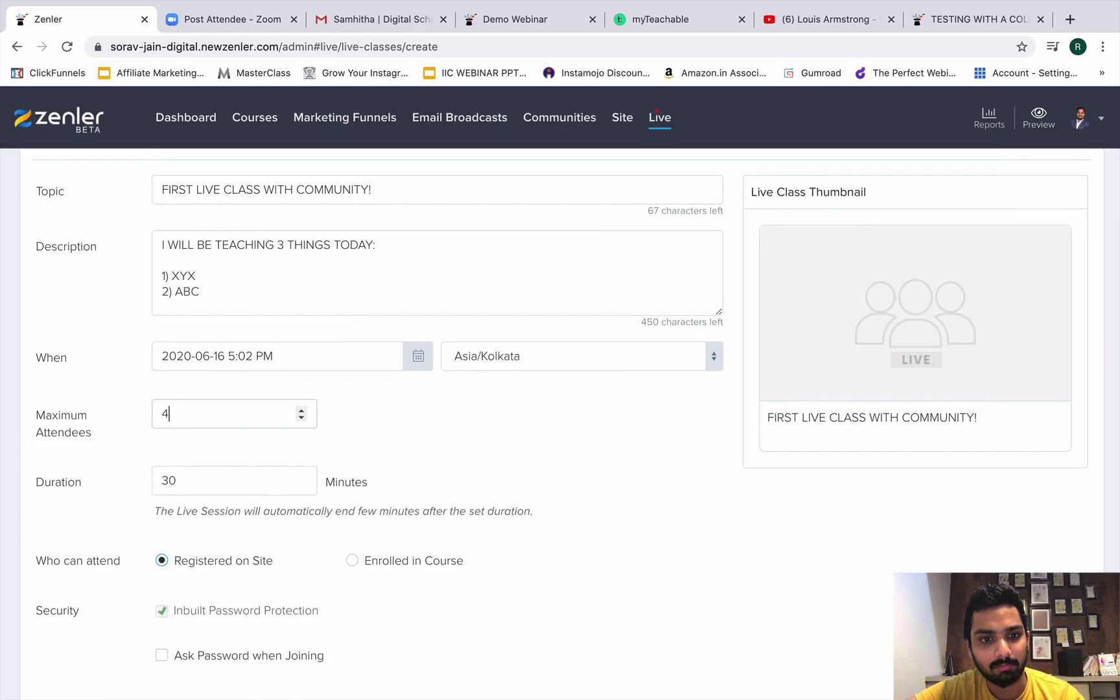
{"action": "scroll", "coordinate": [195, 490], "scroll_direction": "down", "scroll_amount": 5}
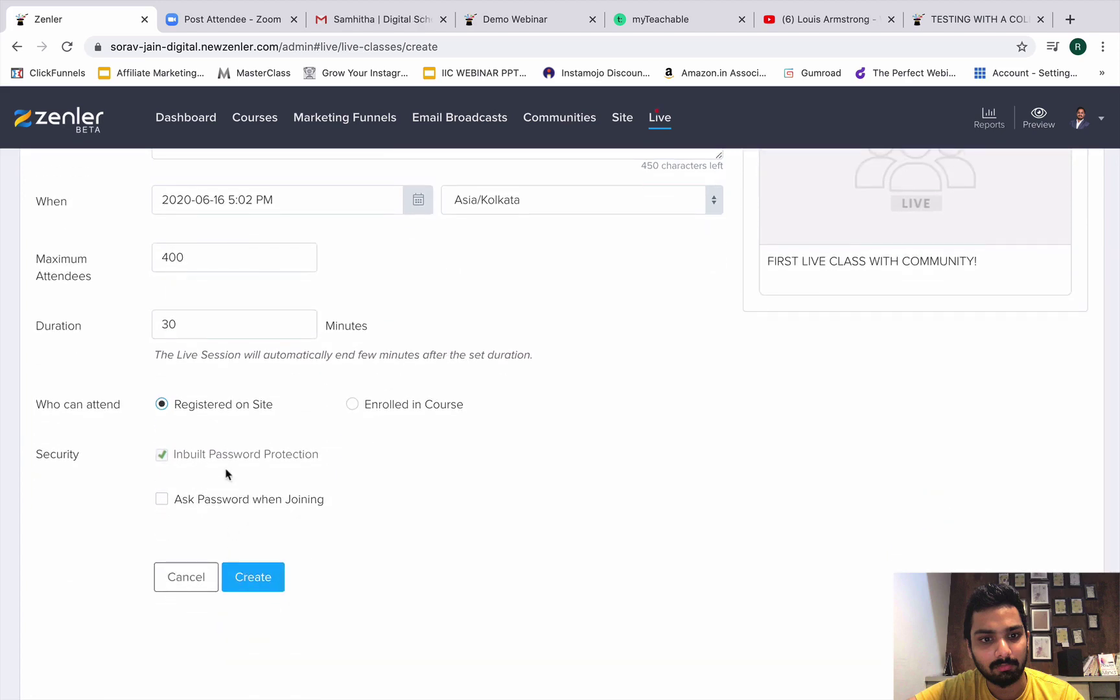
{"action": "scroll", "coordinate": [227, 474], "scroll_direction": "up", "scroll_amount": 1}
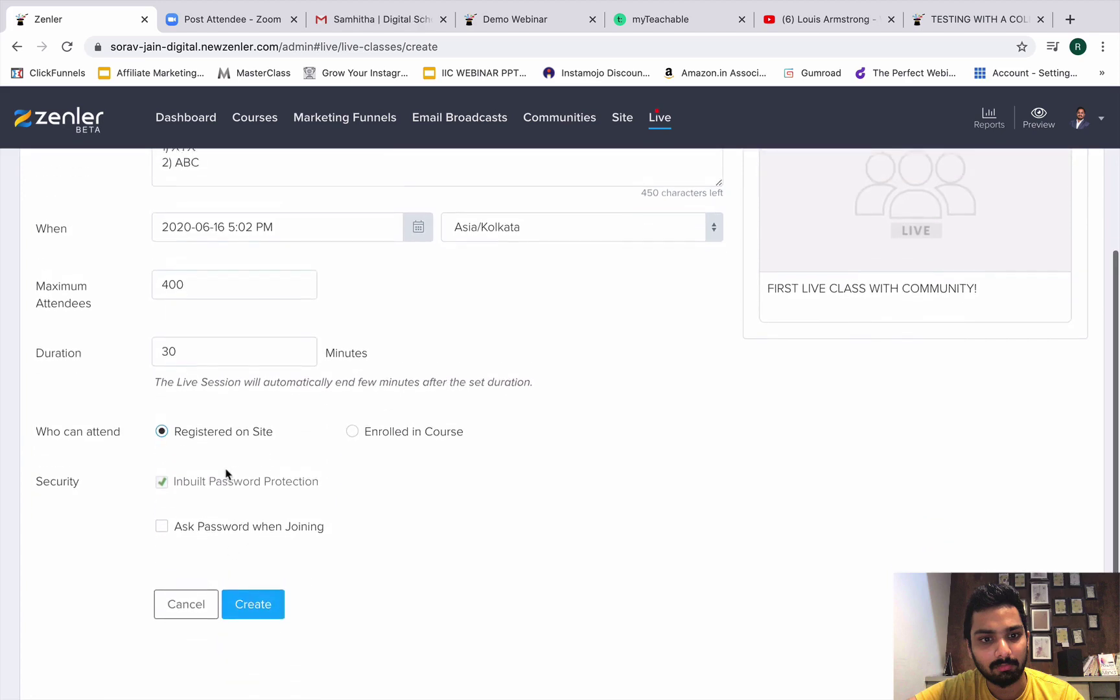
{"action": "left_click", "coordinate": [254, 592]}
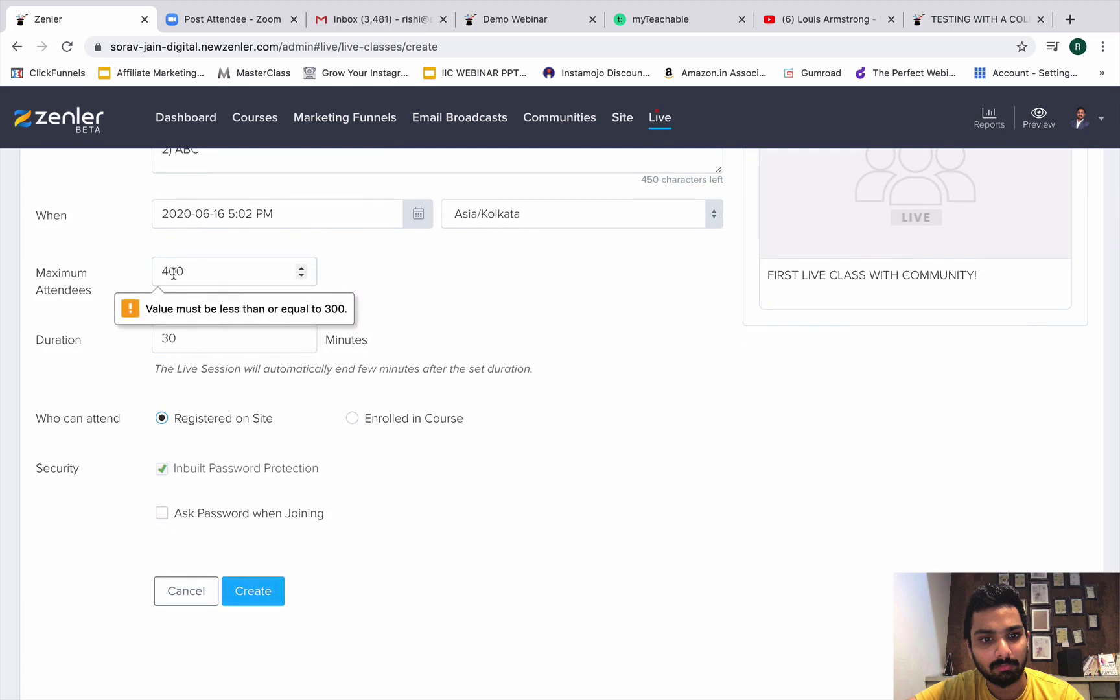
{"action": "left_click_drag", "start_coordinate": [189, 273], "coordinate": [145, 267]}
{"action": "type", "text": "300"}
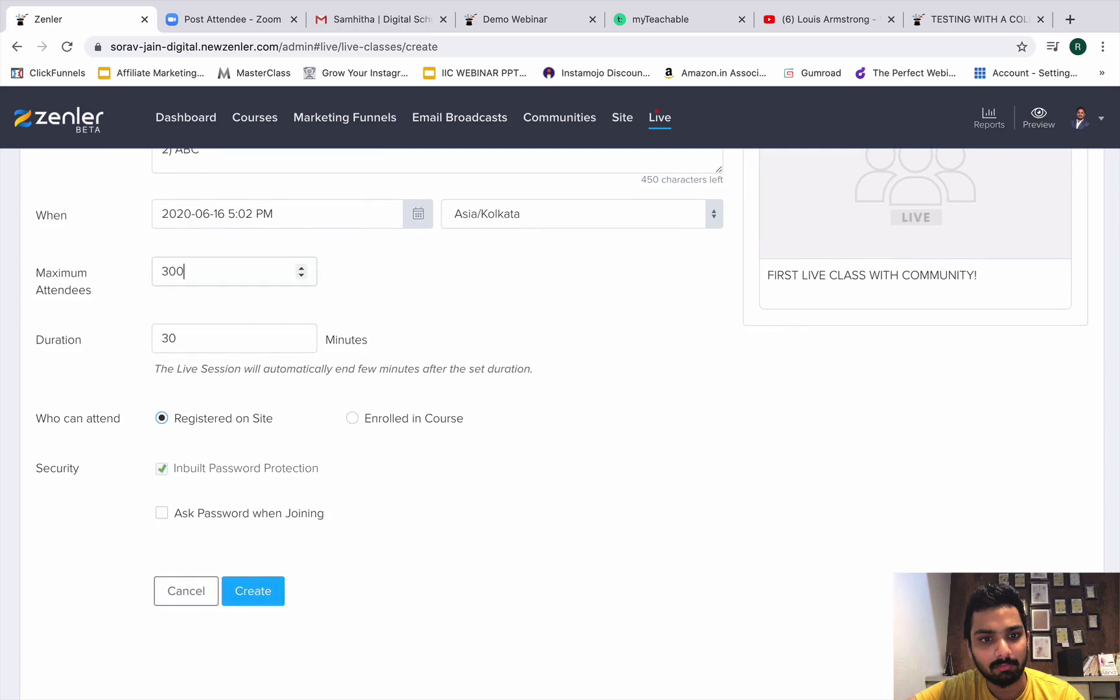
{"action": "key", "text": "Tab"}
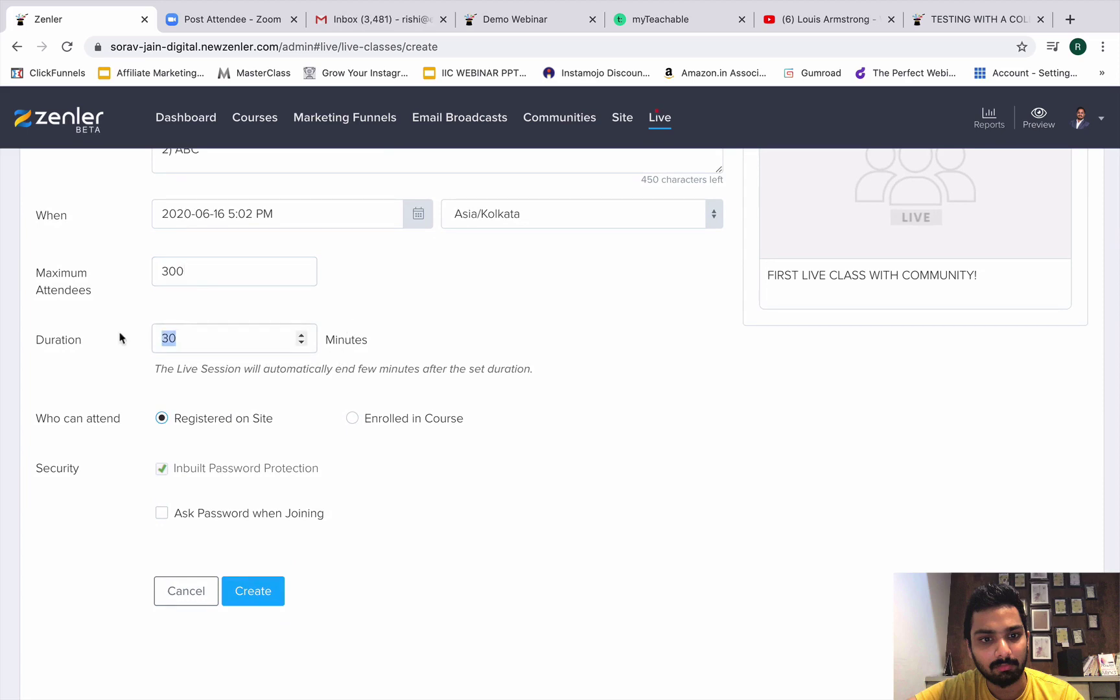
{"action": "type", "text": "90"}
Restrict access to students enrolled in the Digital Trainer Secrets course.
{"action": "left_click", "coordinate": [352, 419]}
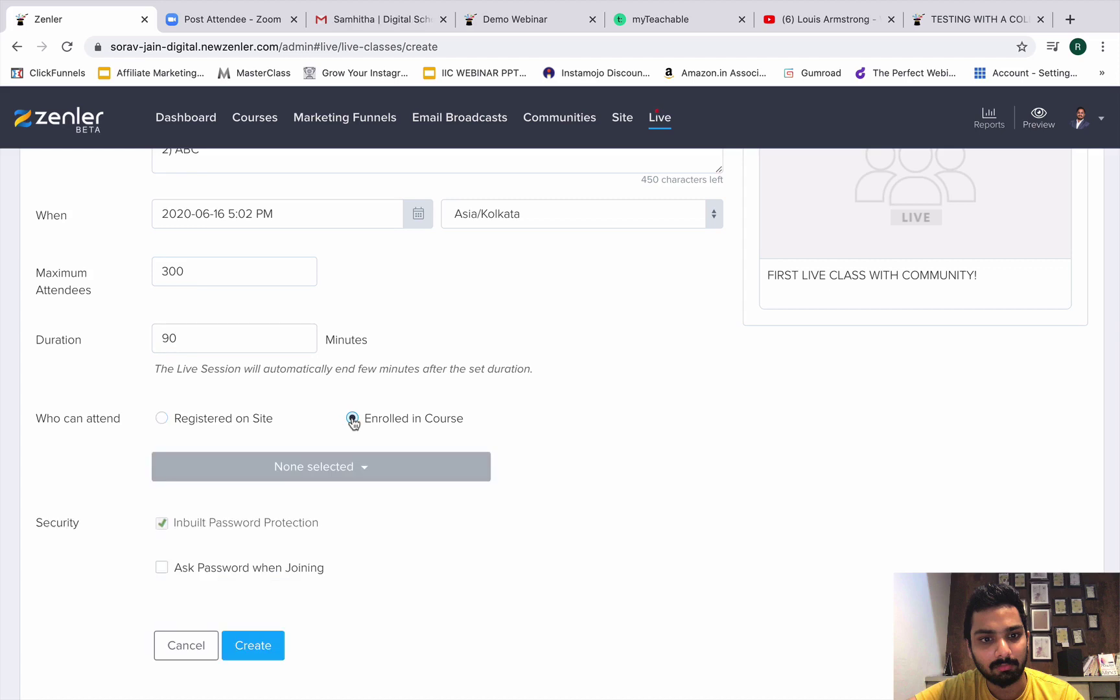
{"action": "scroll", "coordinate": [355, 426], "scroll_direction": "down", "scroll_amount": 1}
{"action": "left_click", "coordinate": [357, 429]}
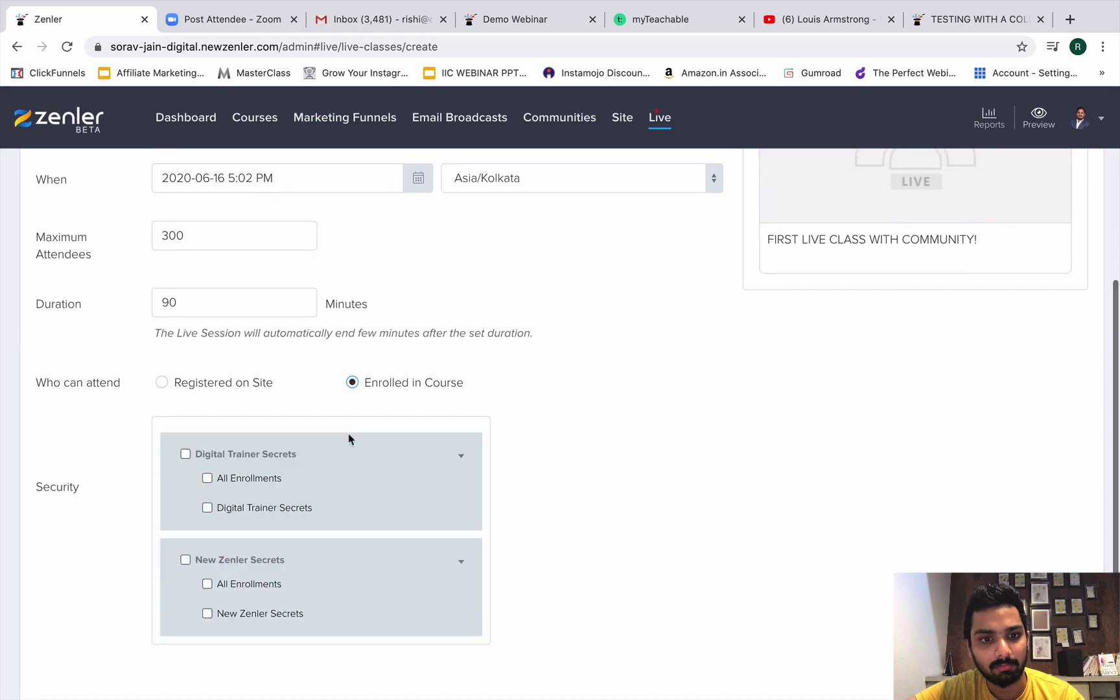
{"action": "scroll", "coordinate": [346, 461], "scroll_direction": "down", "scroll_amount": 1}
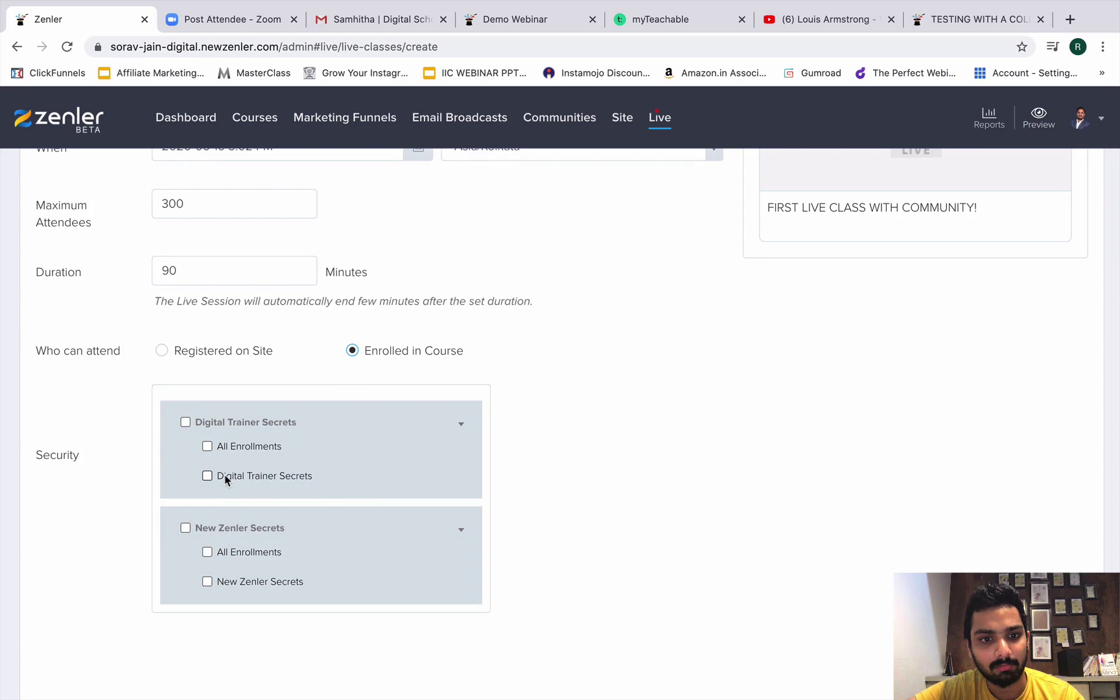
{"action": "left_click", "coordinate": [207, 476]}
{"action": "left_click", "coordinate": [548, 473]}
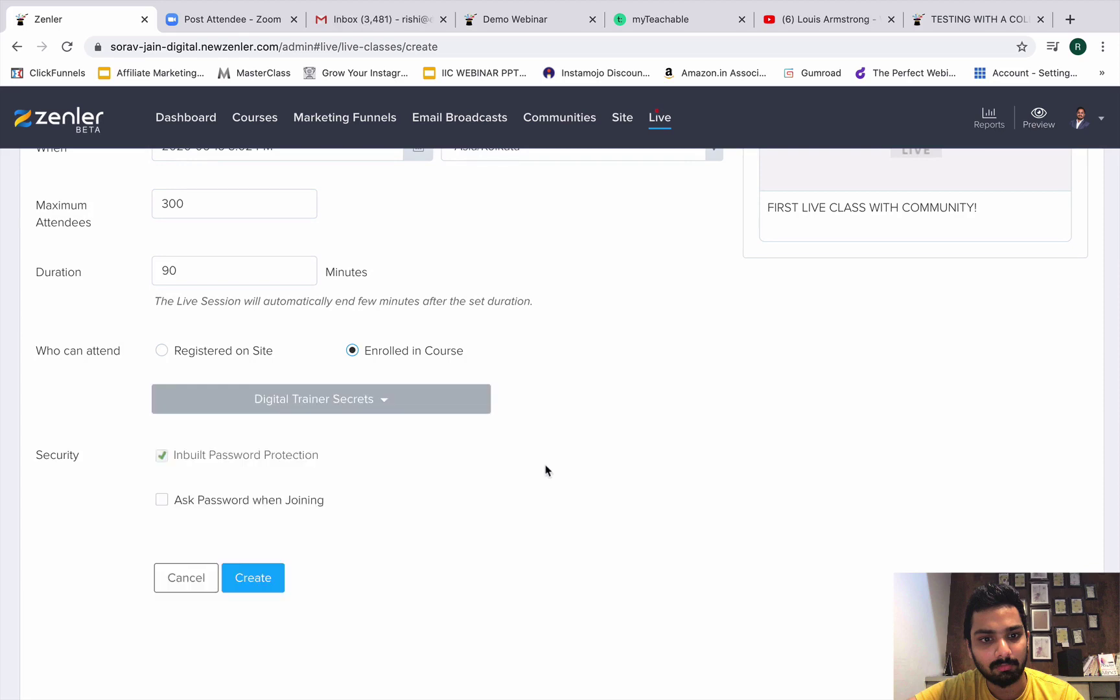
{"action": "scroll", "coordinate": [320, 537], "scroll_direction": "down", "scroll_amount": 1}
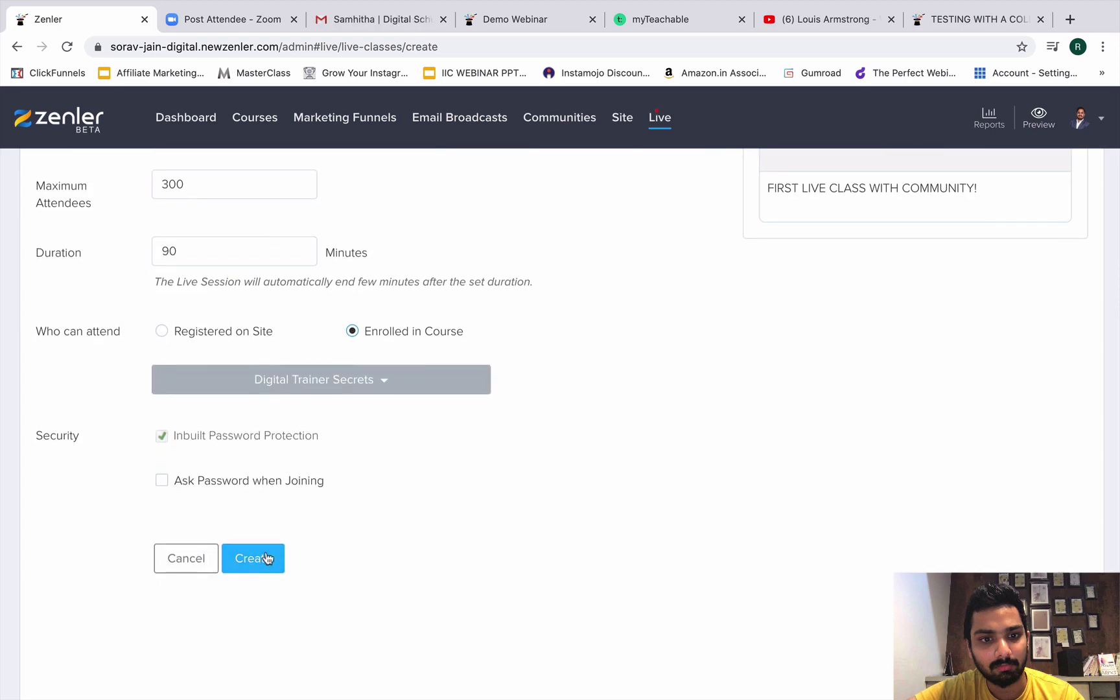
Create 'FIRST LIVE CLASS WITH COMMUNITY!', preview its countdown registration page, then go to Gmail.
{"action": "left_click", "coordinate": [266, 558]}
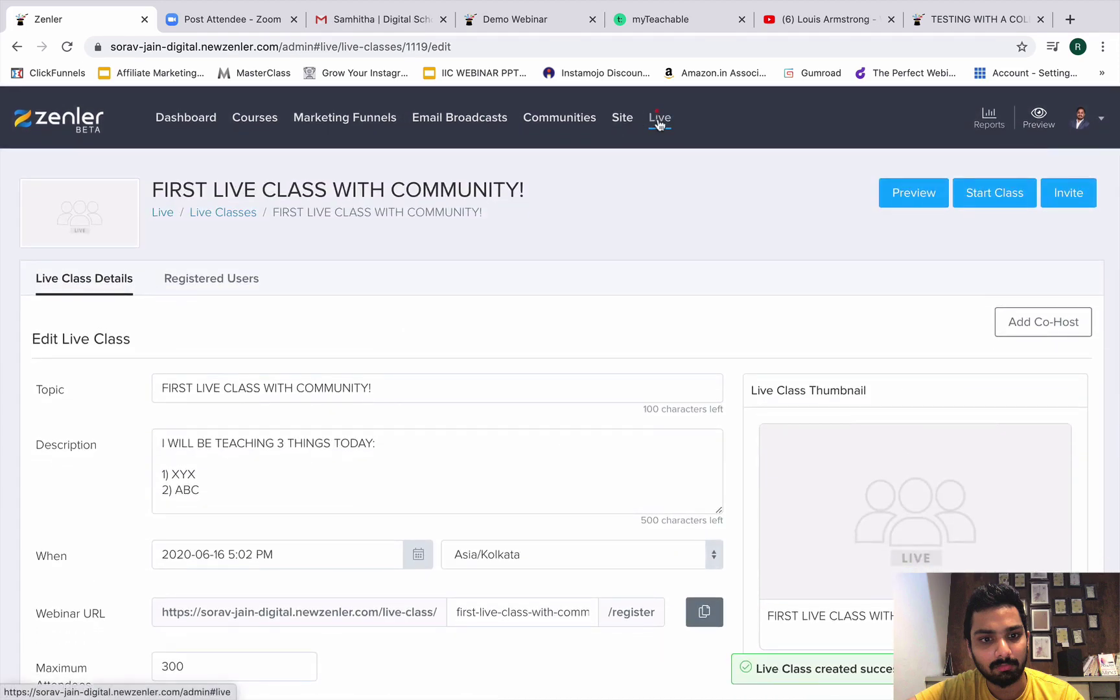
{"action": "left_click", "coordinate": [914, 192]}
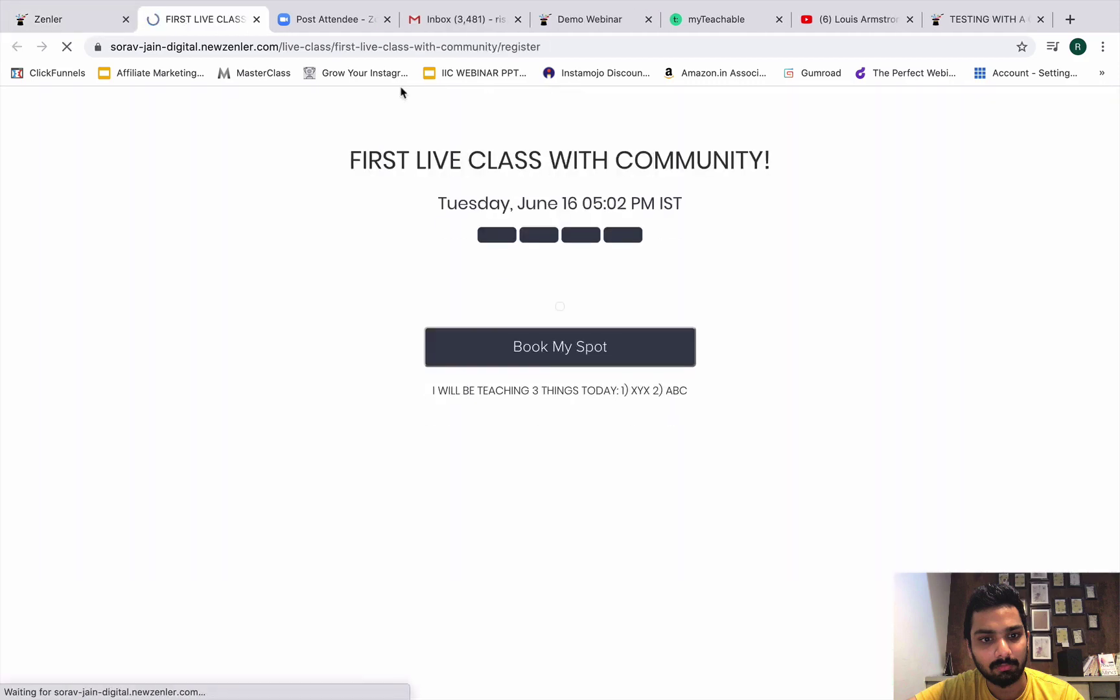
{"action": "left_click_drag", "start_coordinate": [361, 160], "coordinate": [583, 184]}
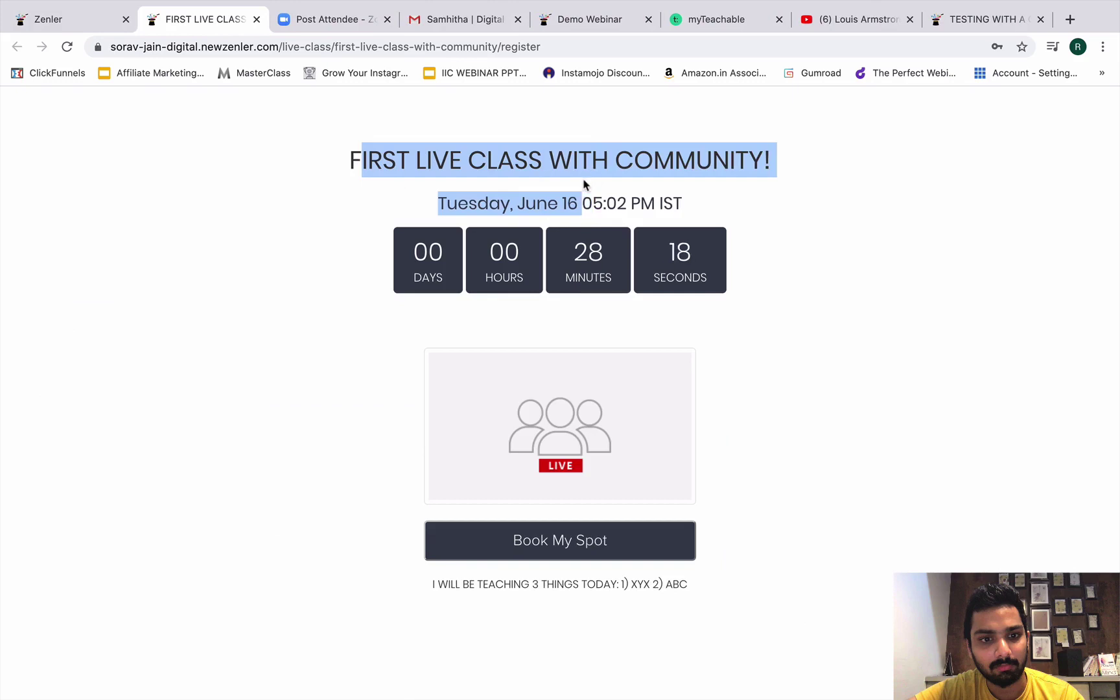
{"action": "left_click", "coordinate": [480, 20]}
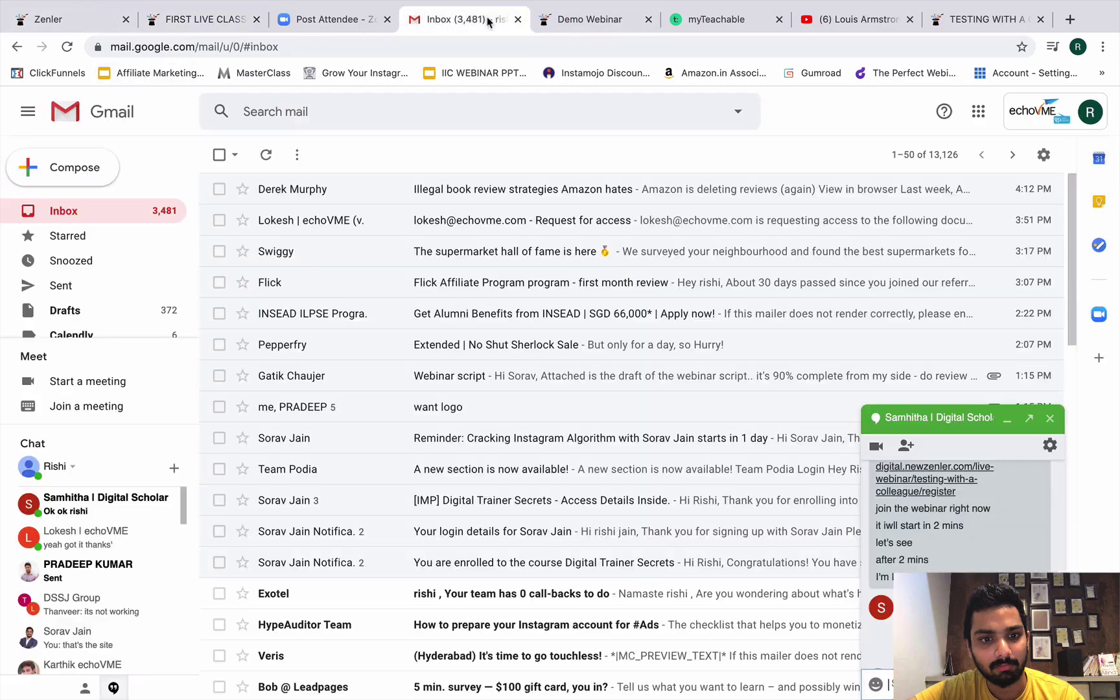
Return to the live class's edit page and view its shareable invite link.
{"action": "left_click", "coordinate": [214, 21]}
{"action": "left_click", "coordinate": [75, 19]}
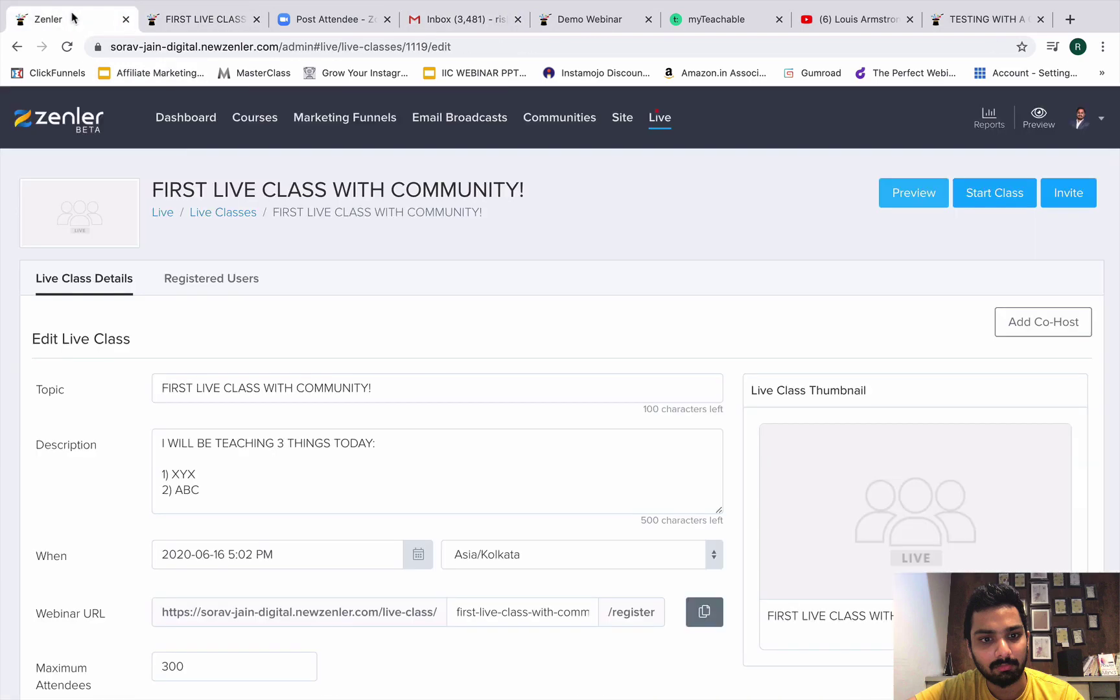
{"action": "left_click", "coordinate": [1079, 193]}
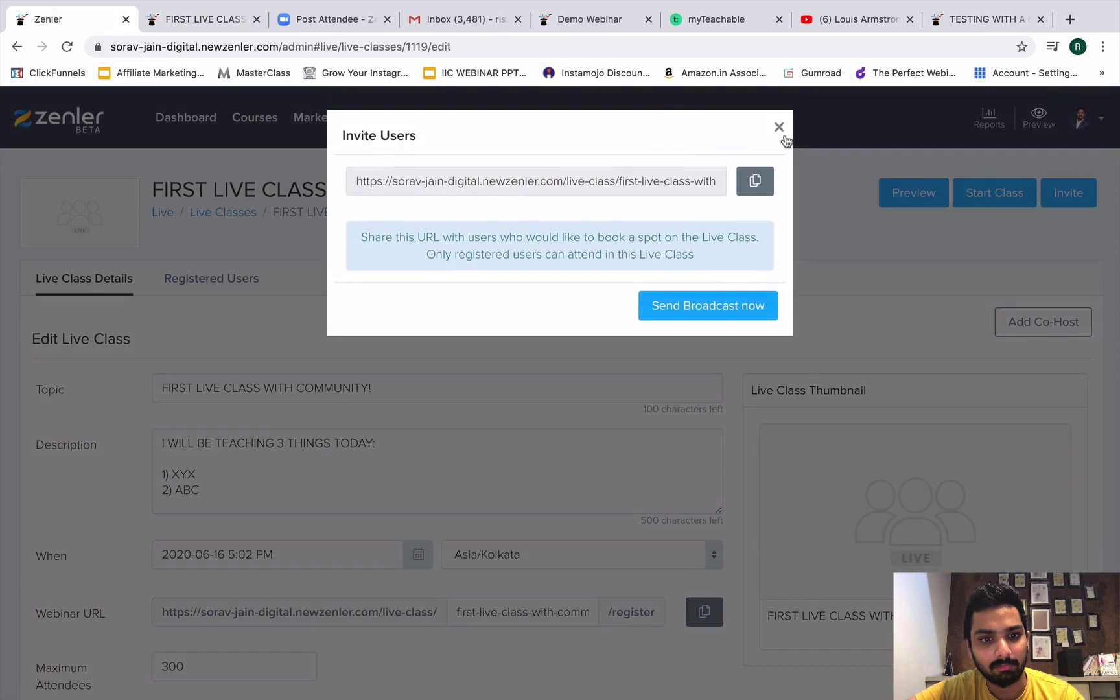
{"action": "left_click", "coordinate": [784, 136]}
Confirm Registered Users is empty, then go back to Live Class Details.
{"action": "scroll", "coordinate": [949, 317], "scroll_direction": "down", "scroll_amount": 1}
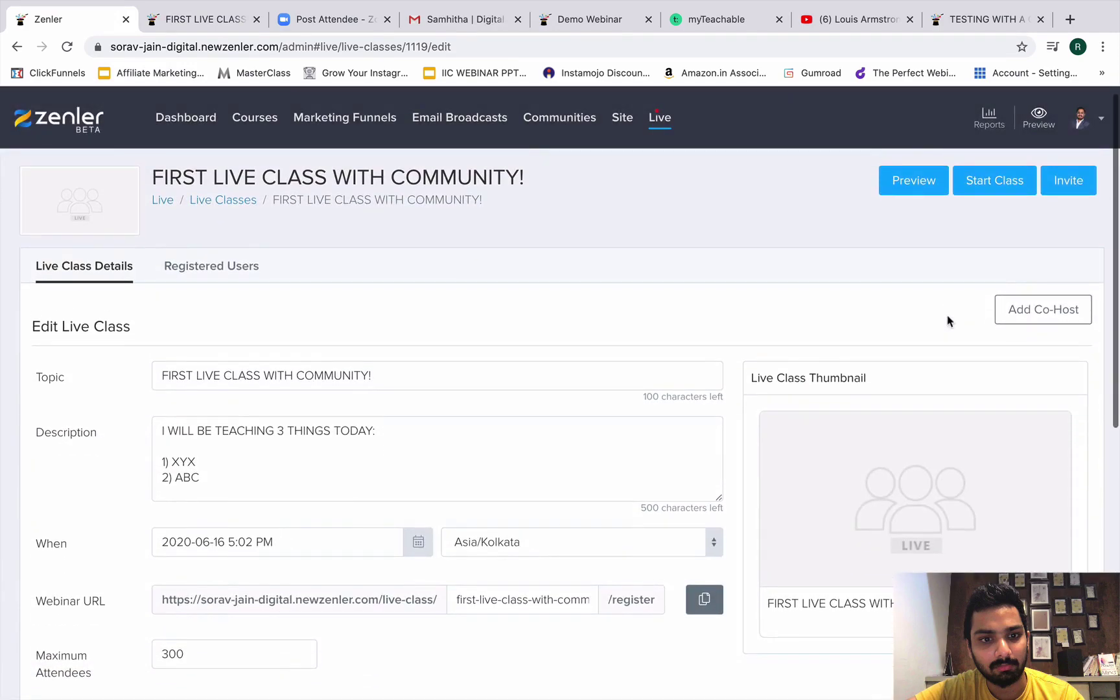
{"action": "left_click", "coordinate": [209, 265]}
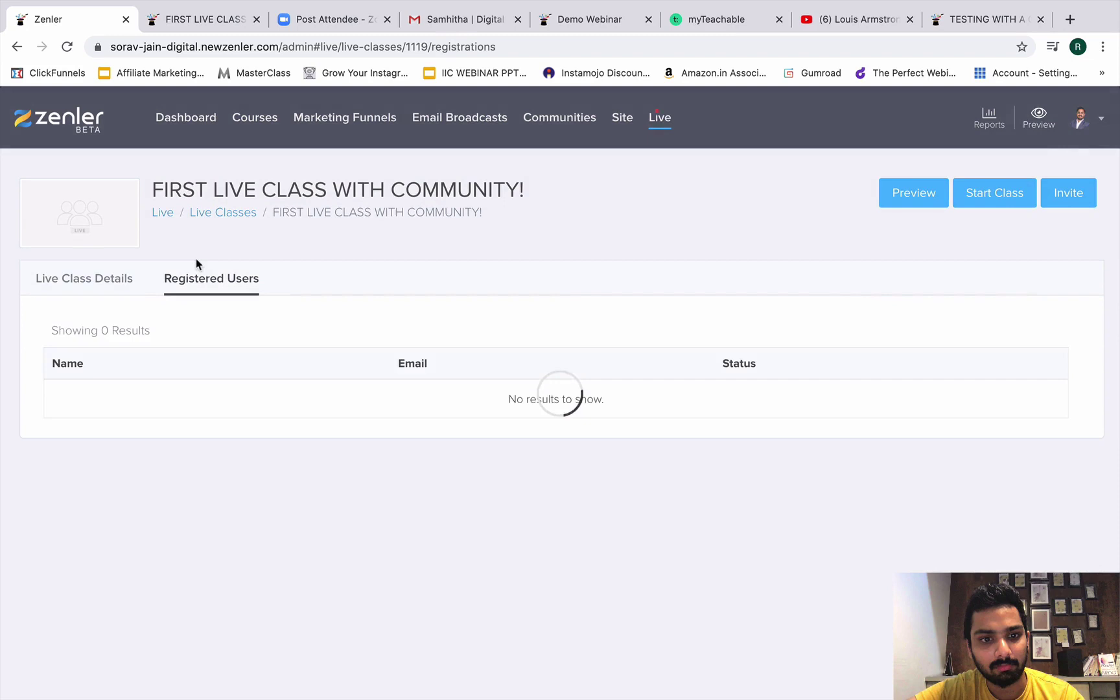
{"action": "left_click", "coordinate": [108, 285]}
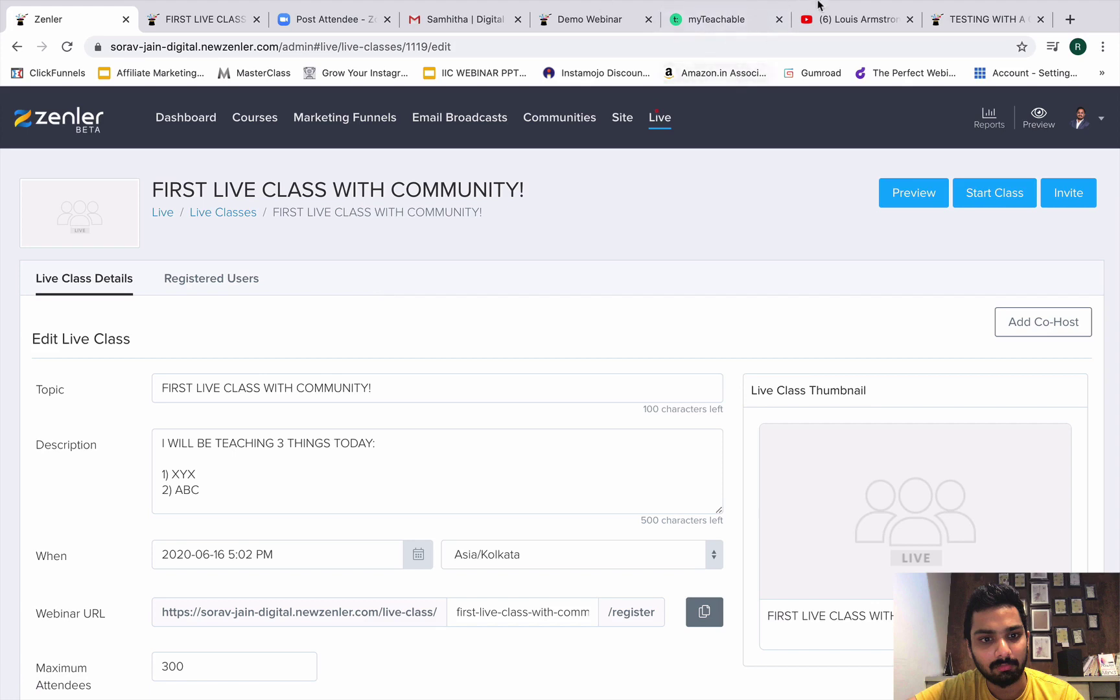
Choose Stop Record from ScreenFlow's menu-bar icon to end the recording.
{"action": "mouse_move", "coordinate": [853, 5]}
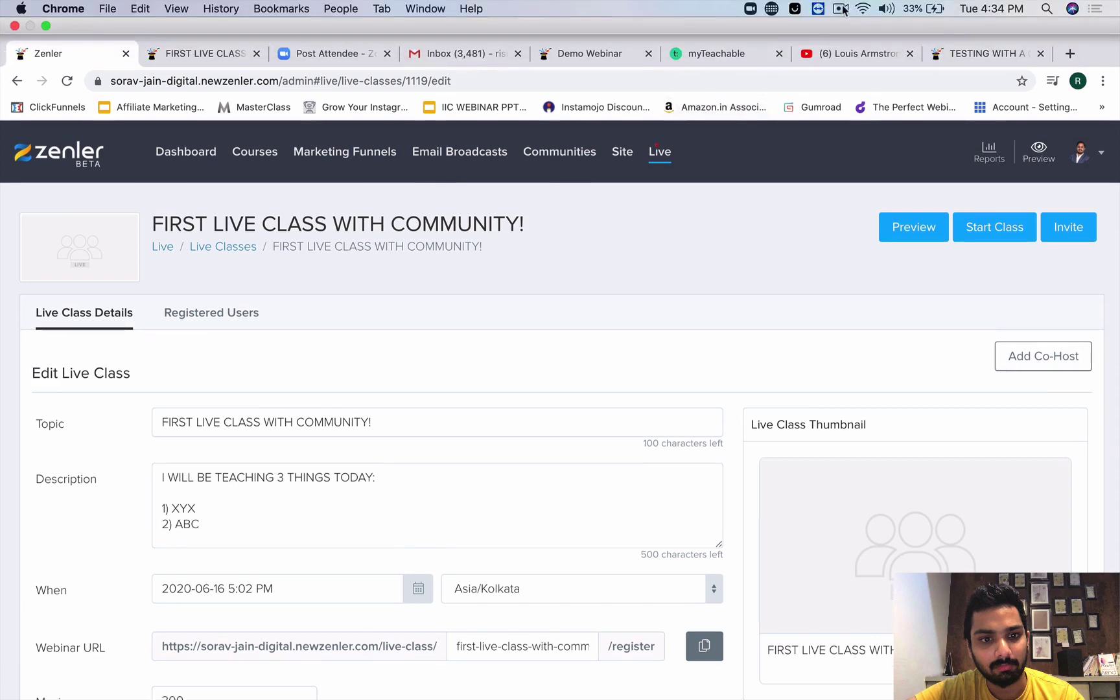
{"action": "left_click", "coordinate": [839, 10]}
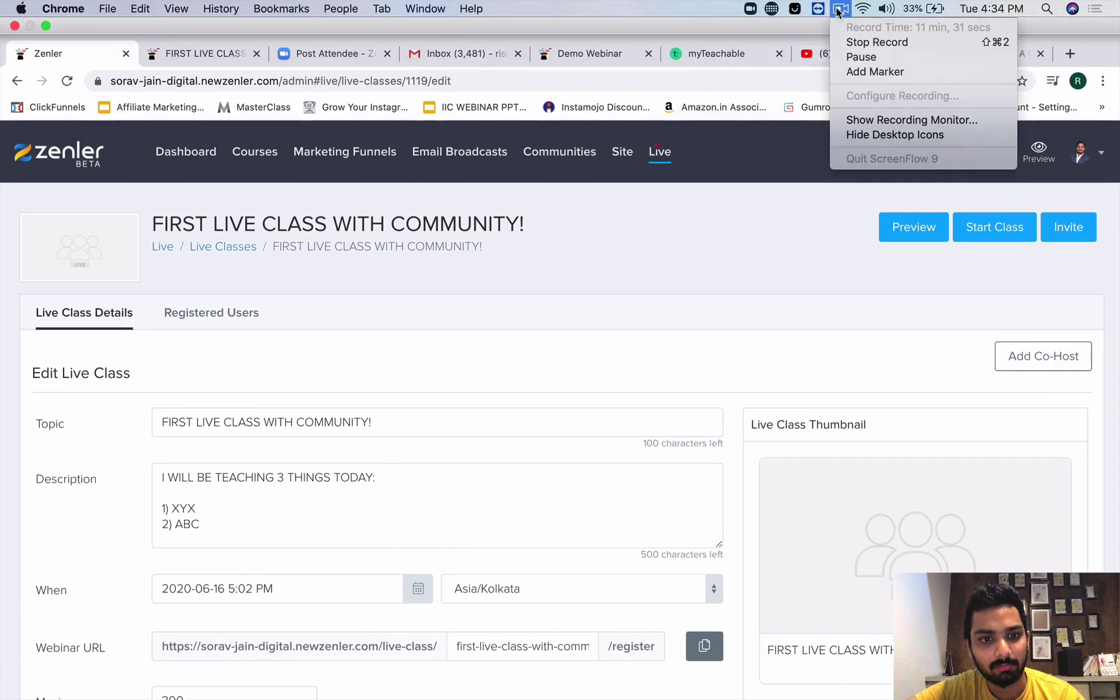
{"action": "left_click", "coordinate": [862, 42]}
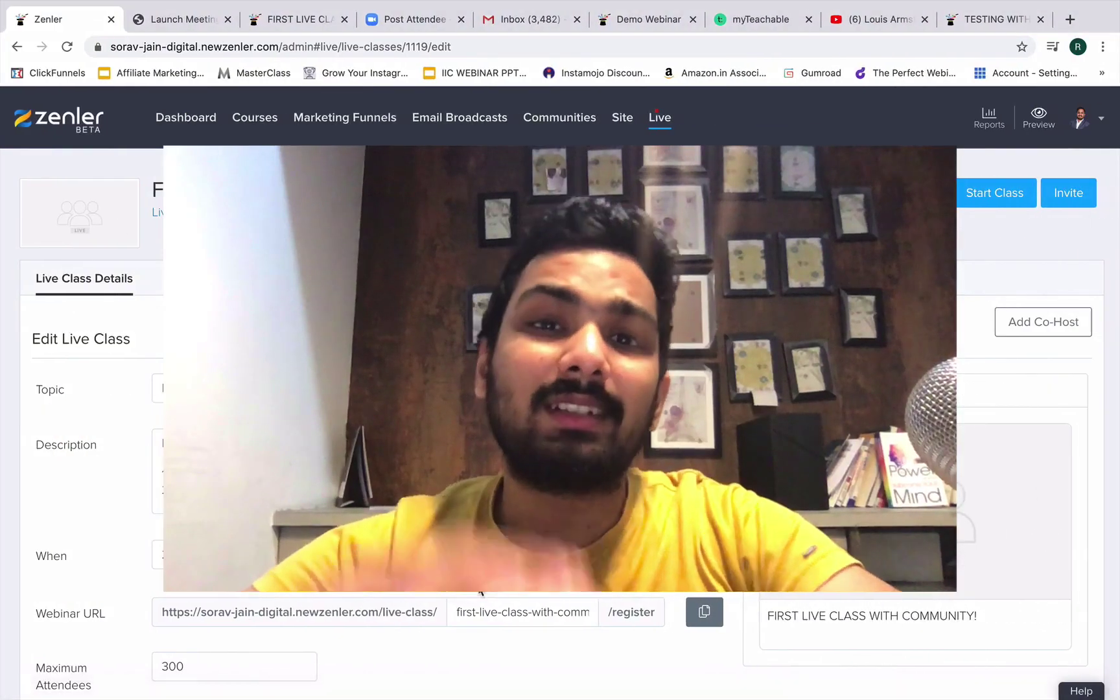